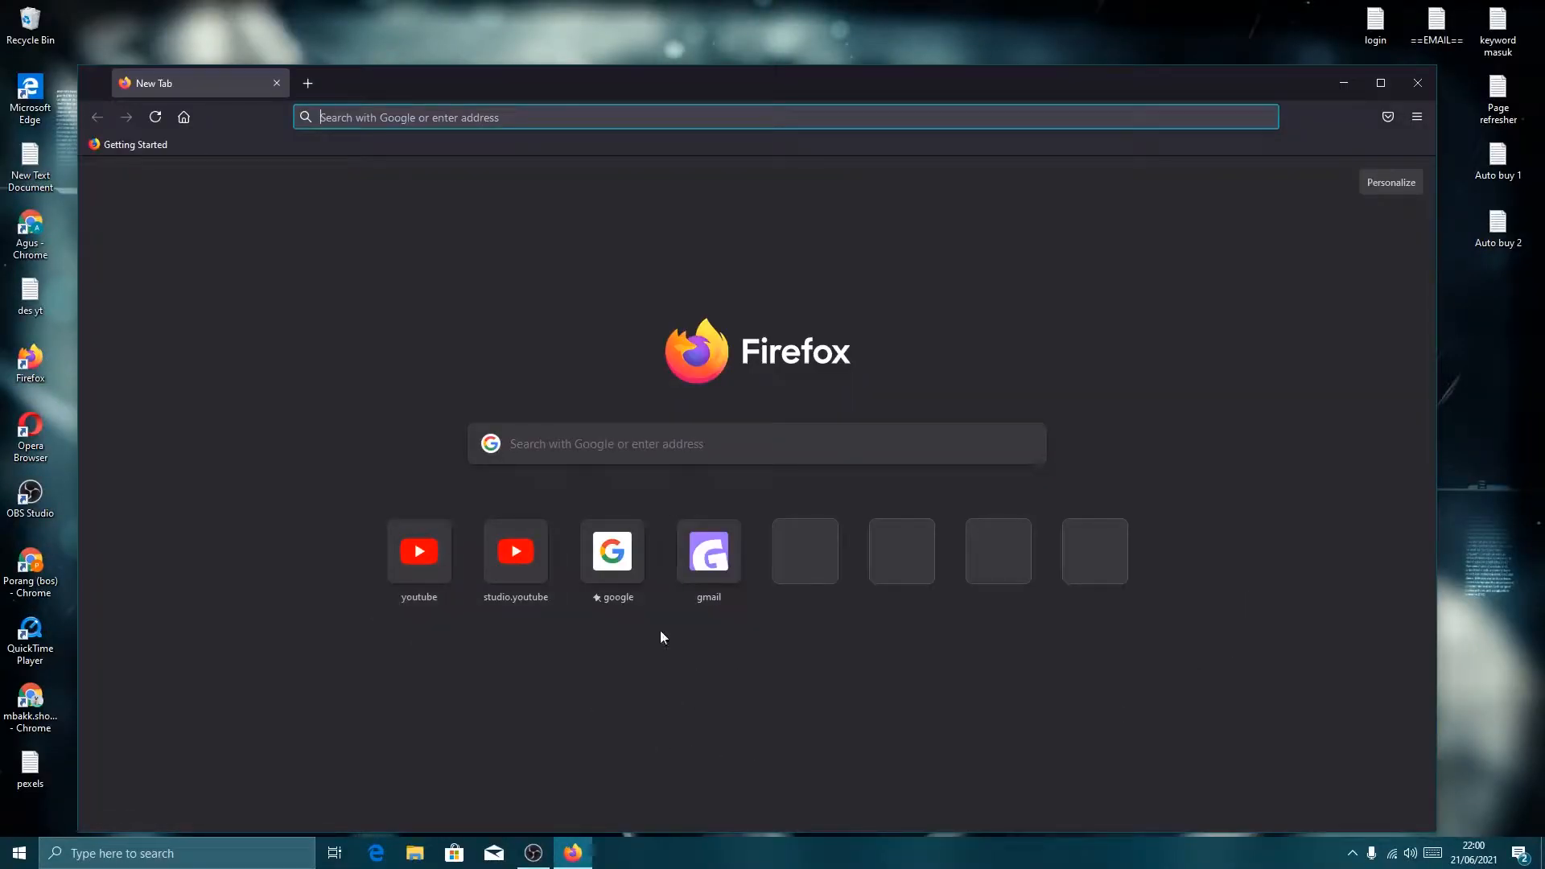
Open YouTube and go to the channel's YouTube Studio dashboard.
left_click(430, 570)
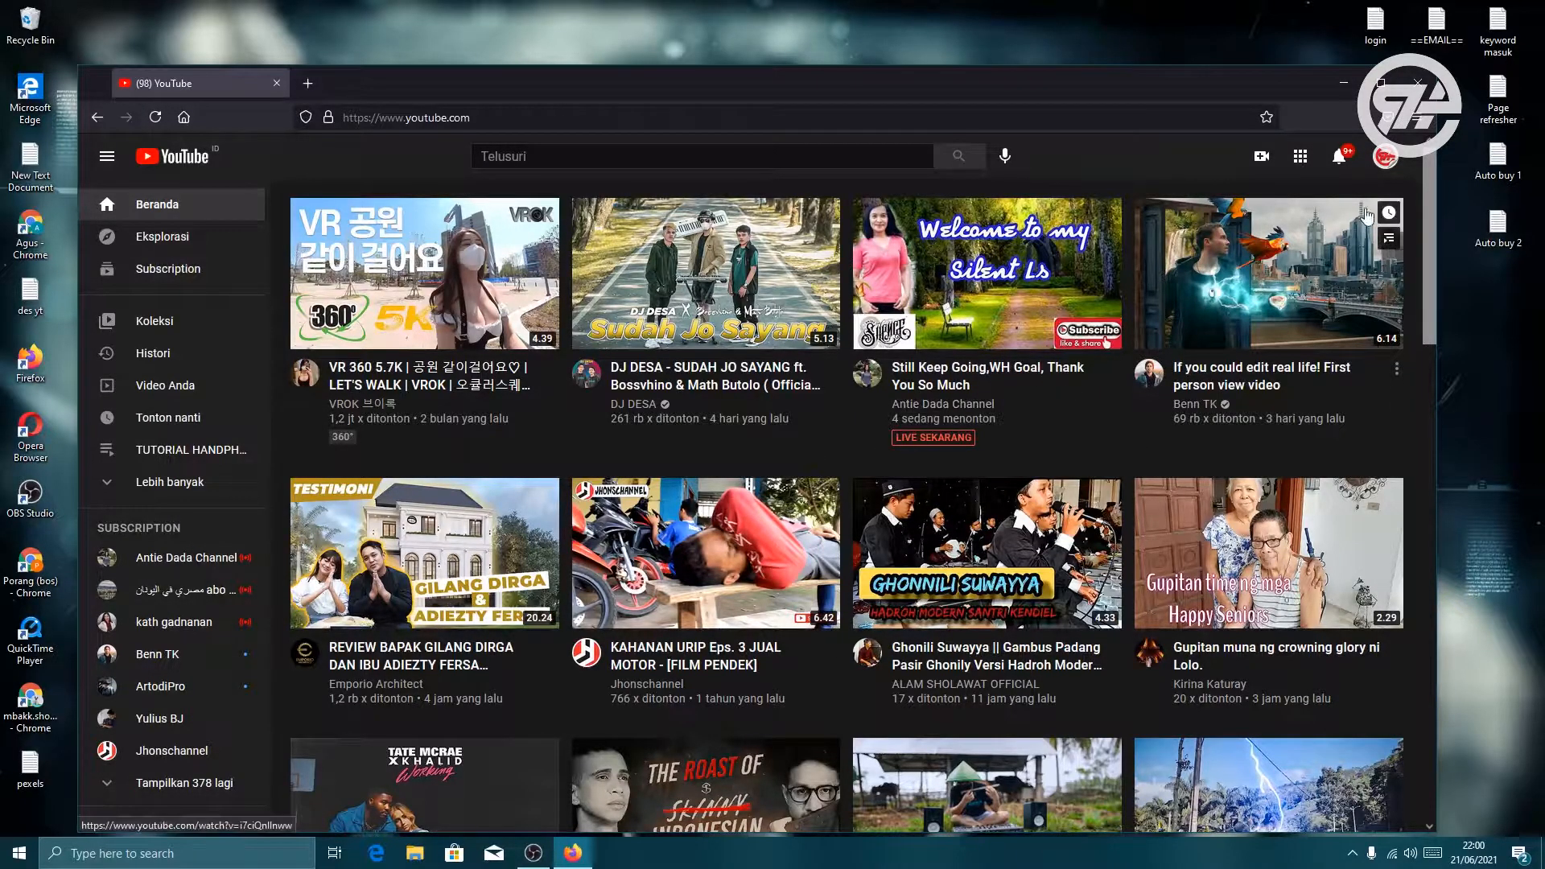
left_click(1385, 159)
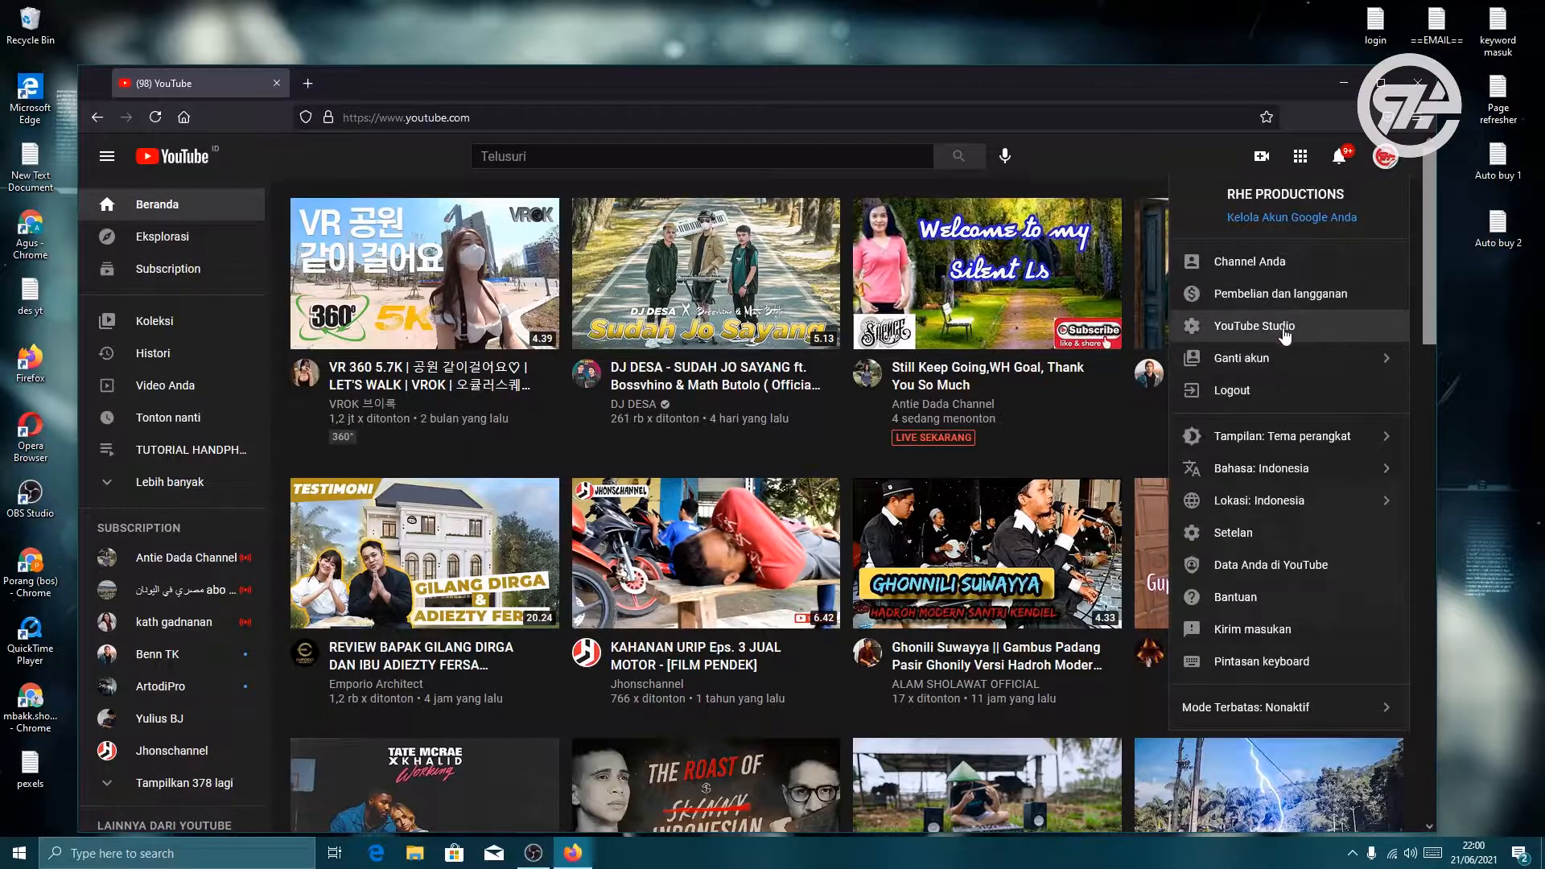
left_click(1285, 329)
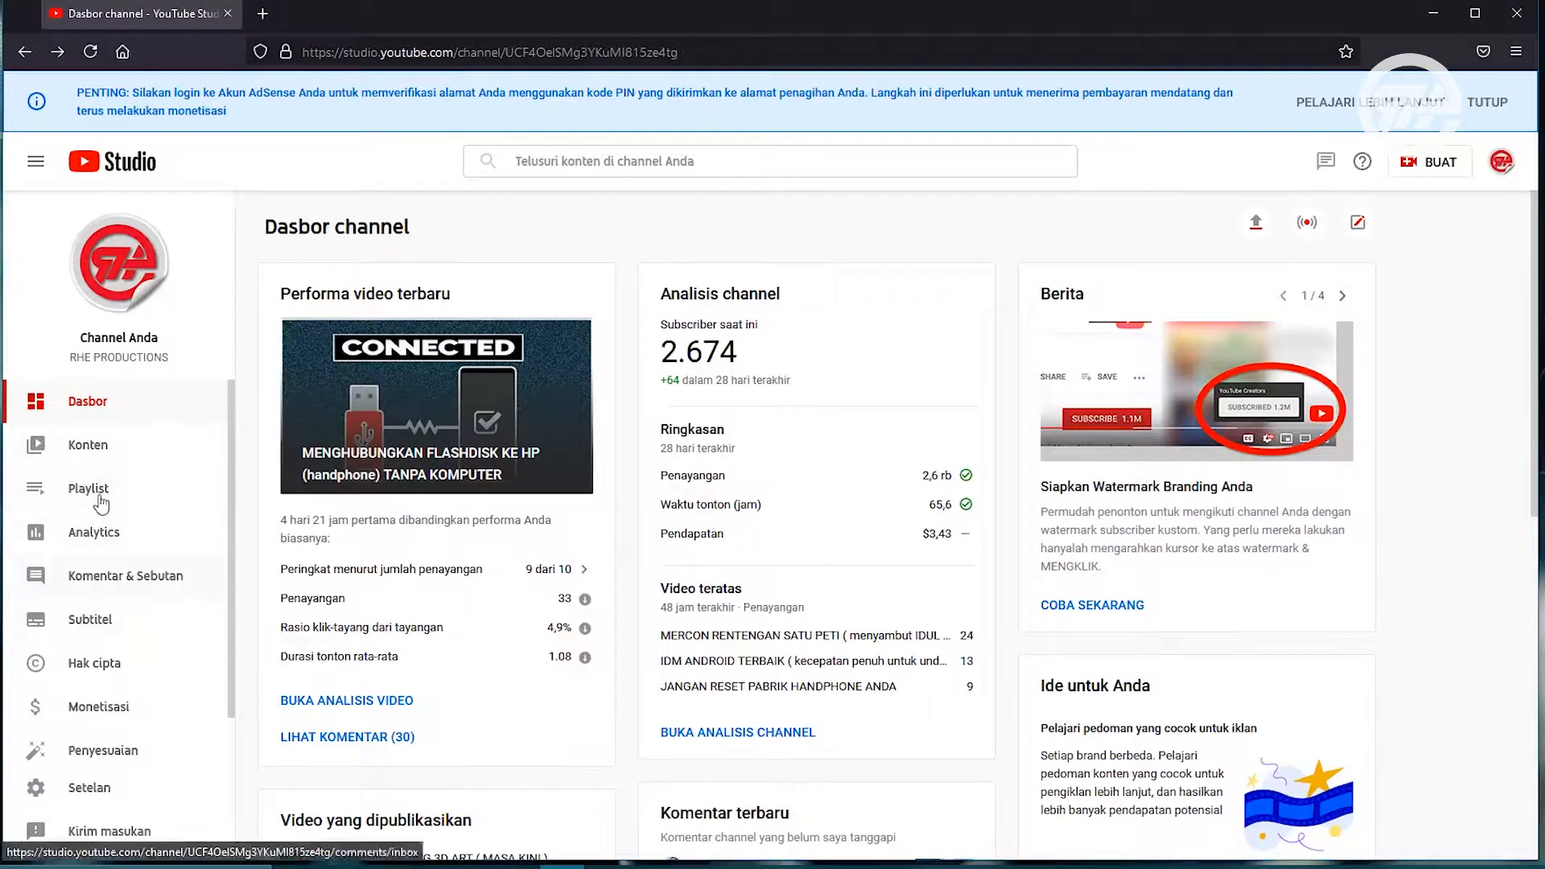
Look at the subtitle page of the video "MOUSE DI HP ( 1000% work )" and return to the channel dashboard.
left_click(91, 618)
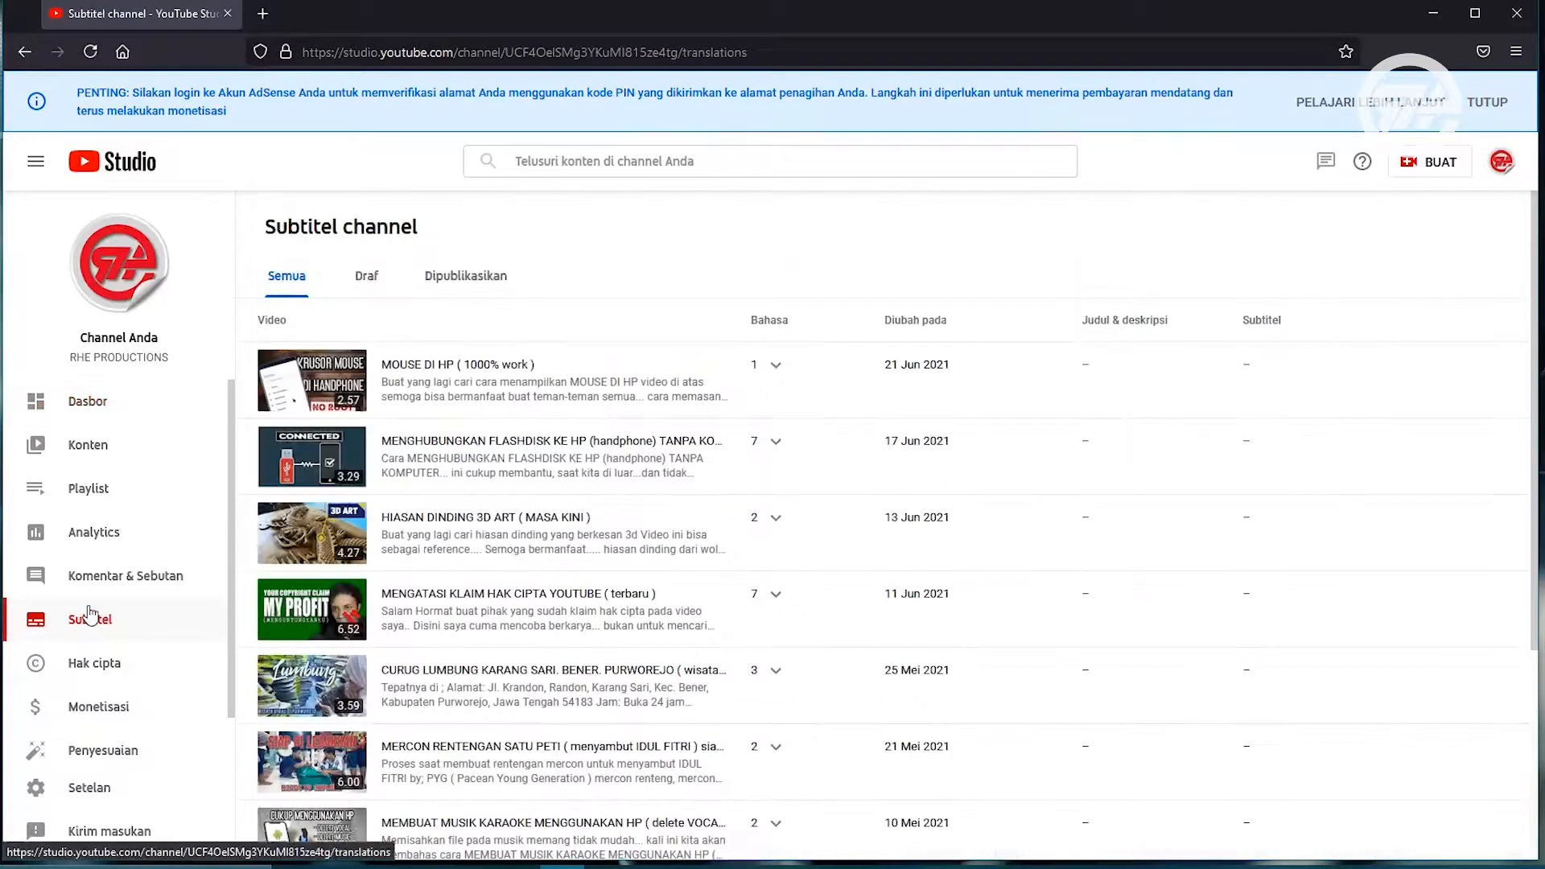
left_click(415, 368)
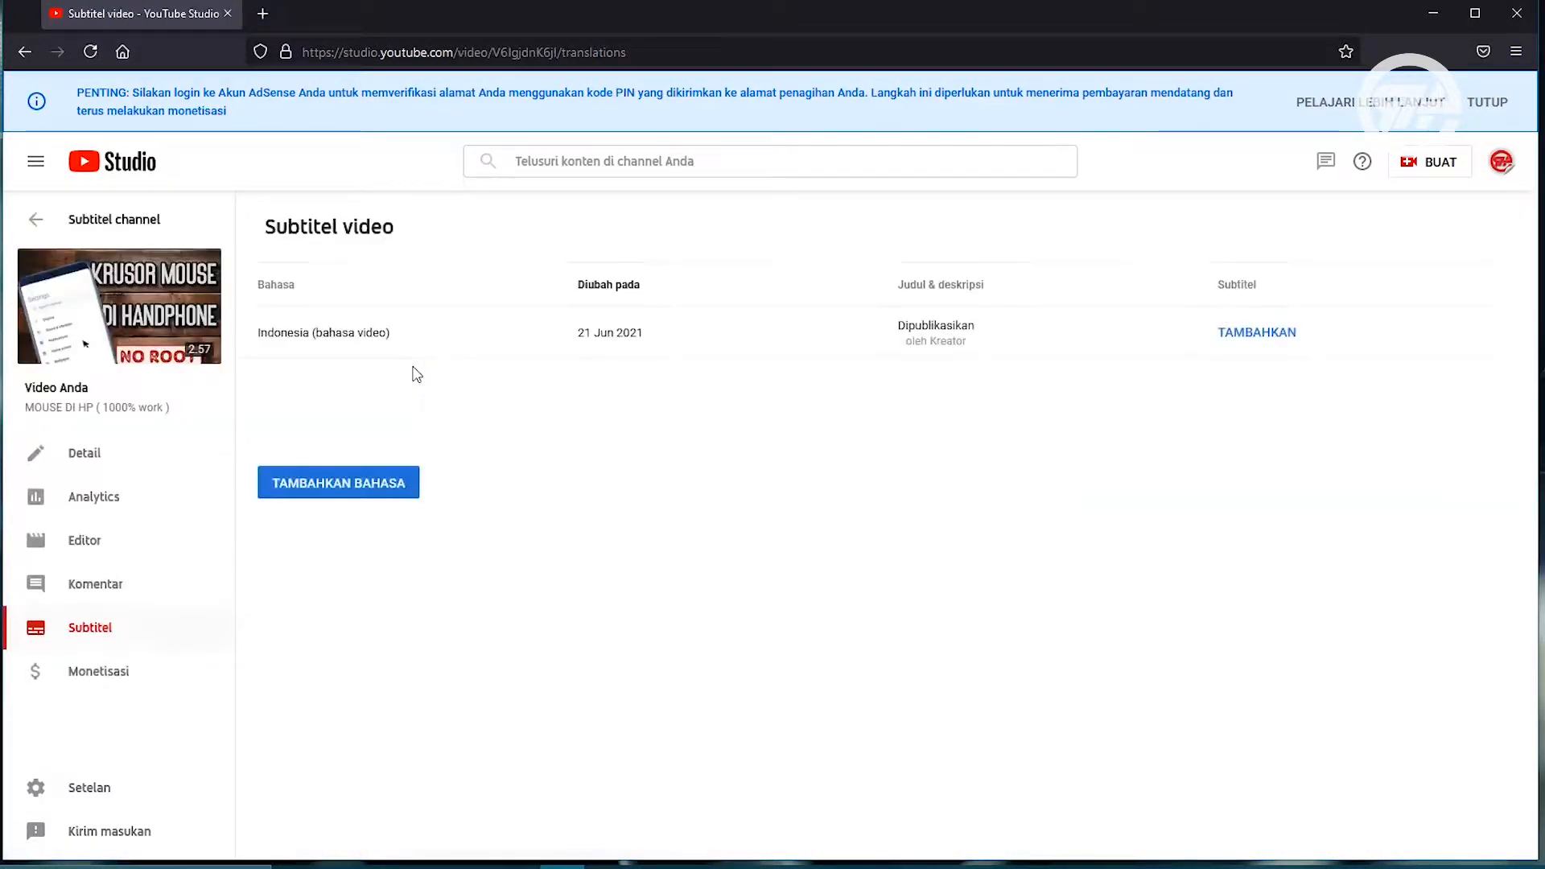
left_click(1248, 346)
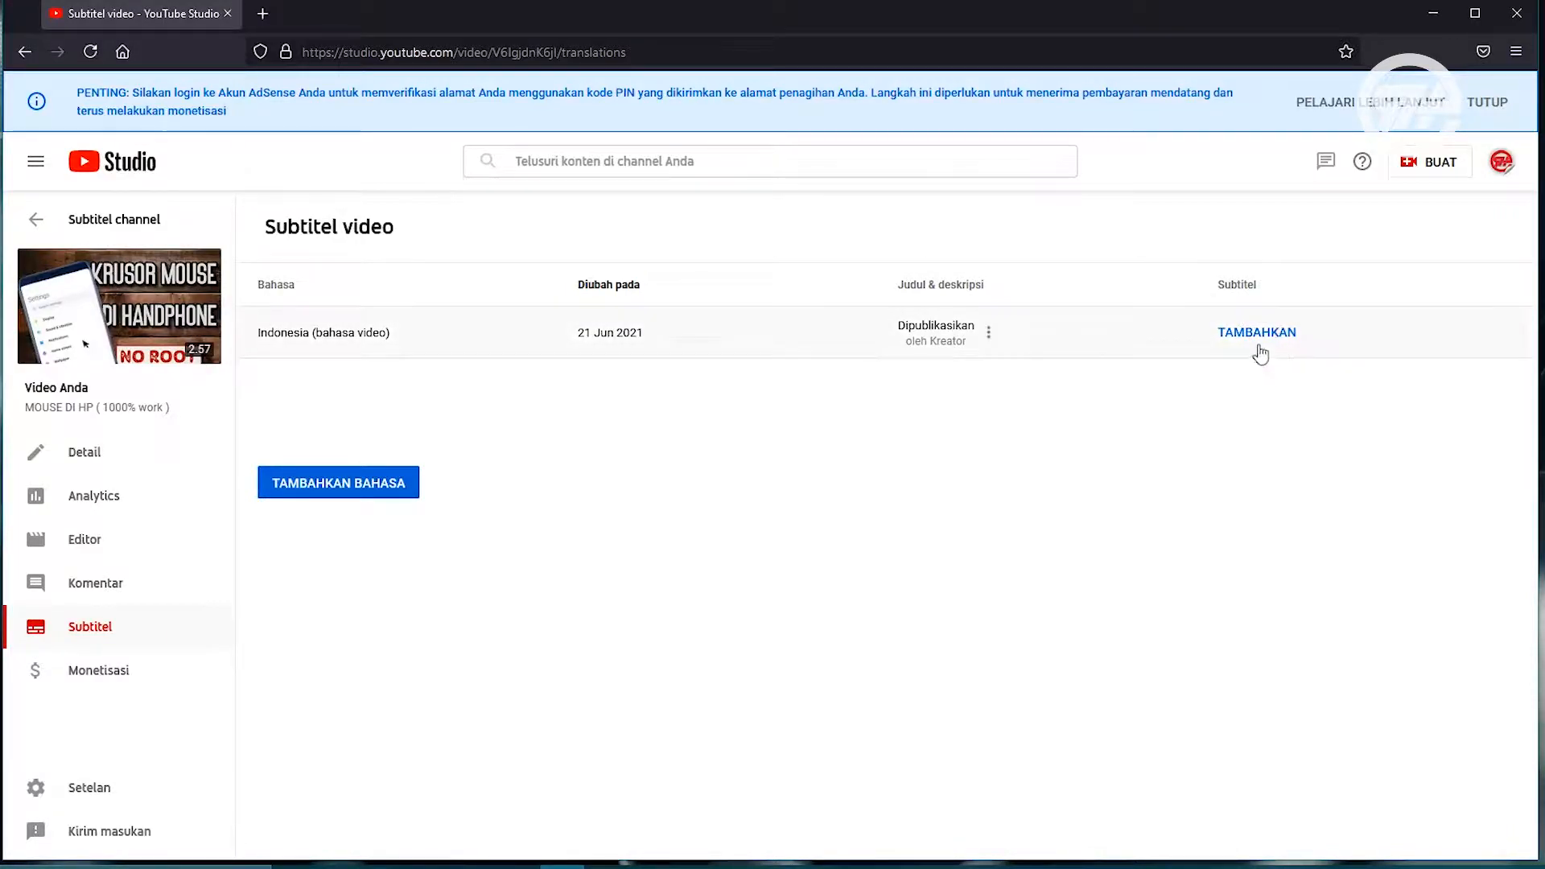
left_click(1262, 338)
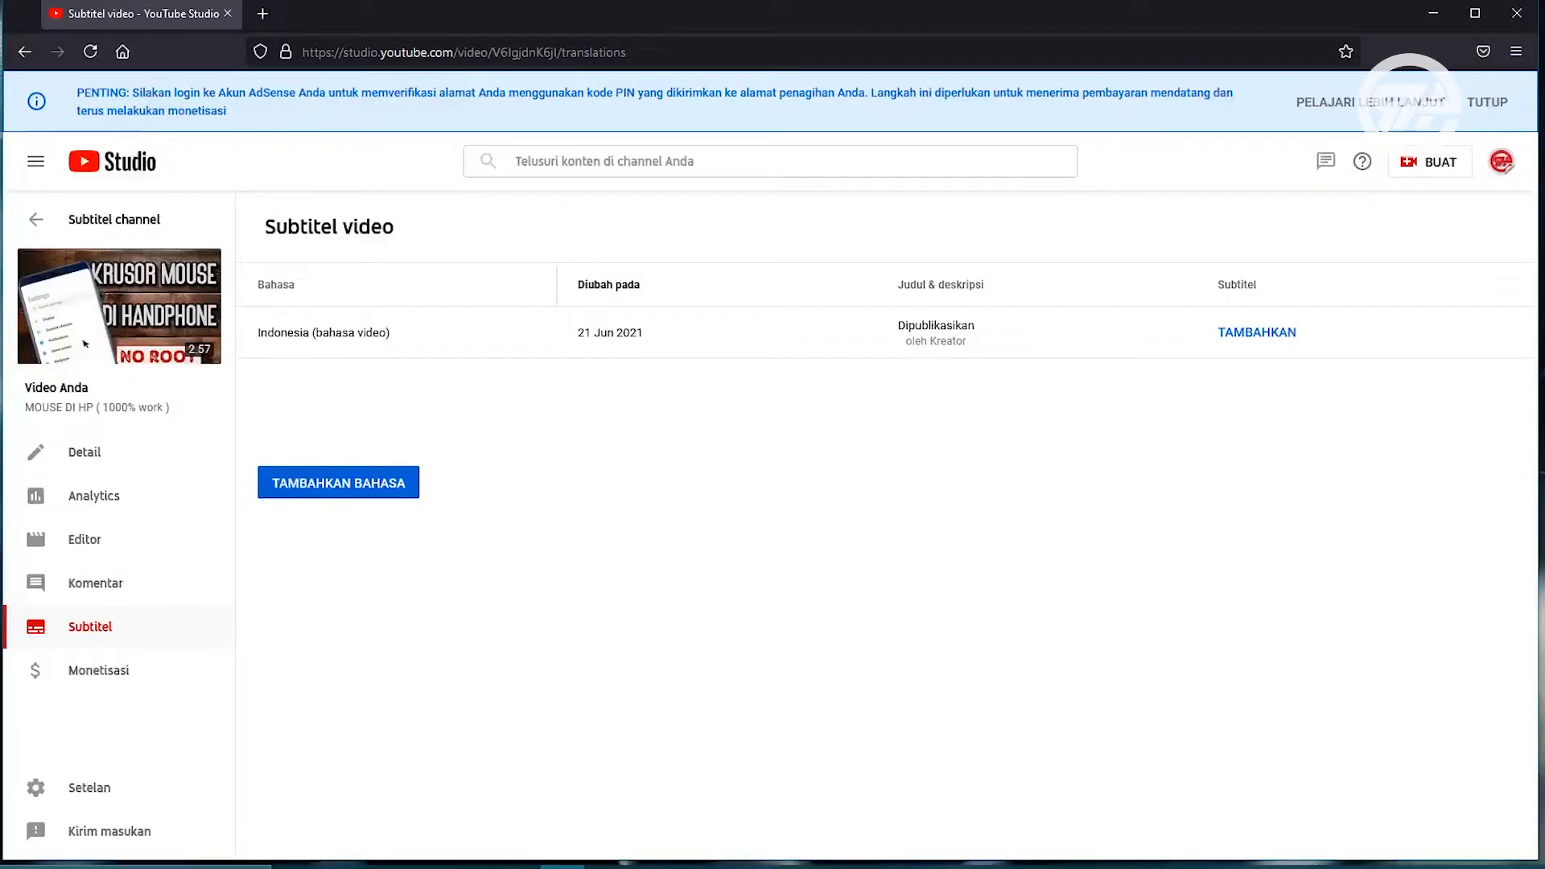
left_click(25, 52)
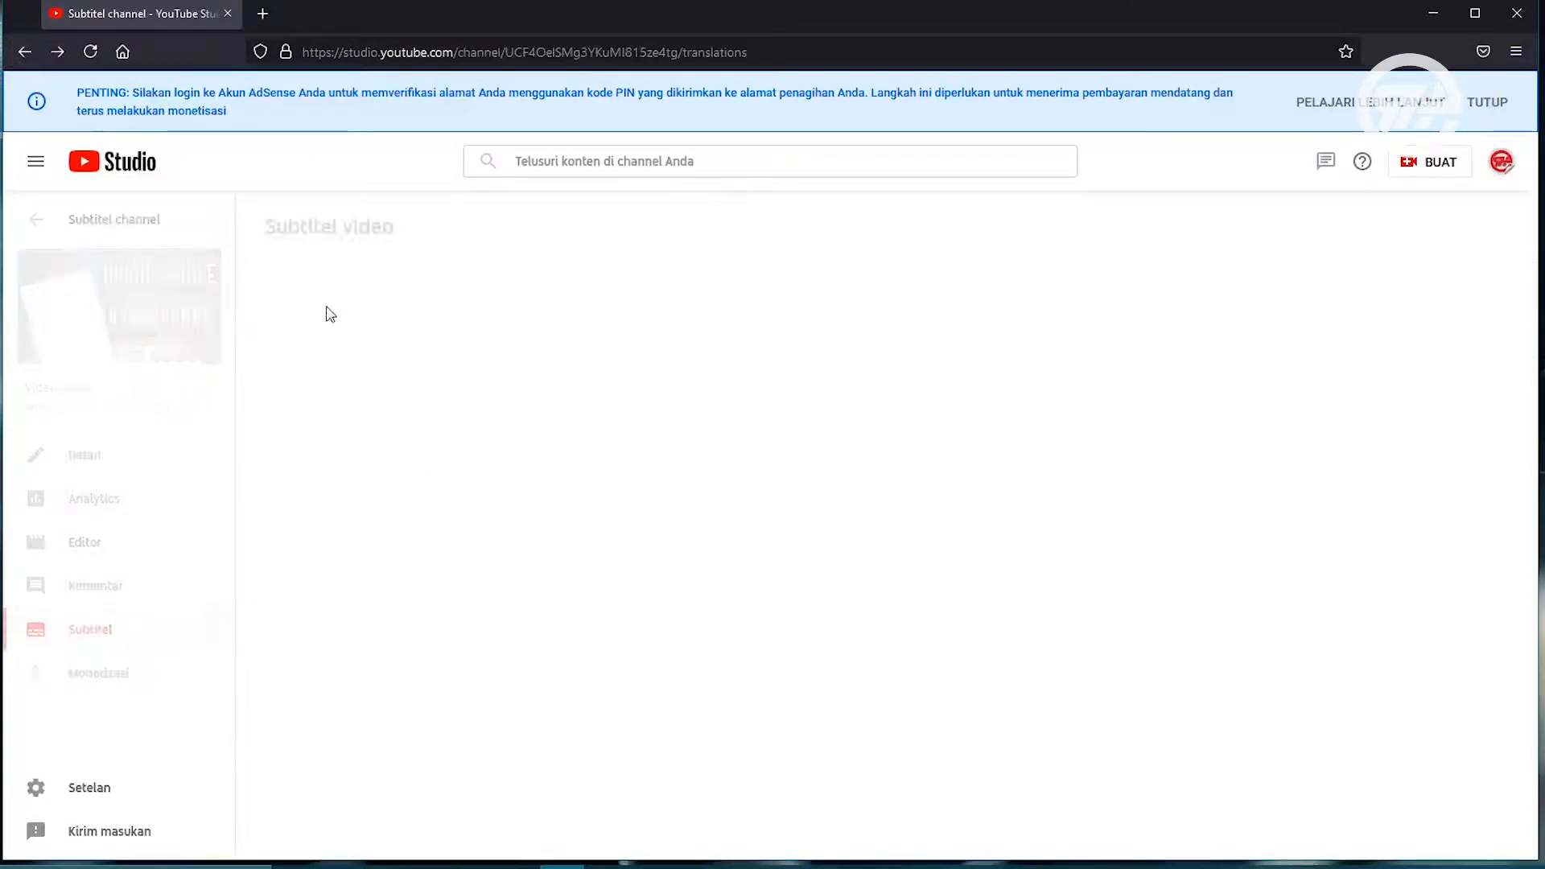
left_click(25, 52)
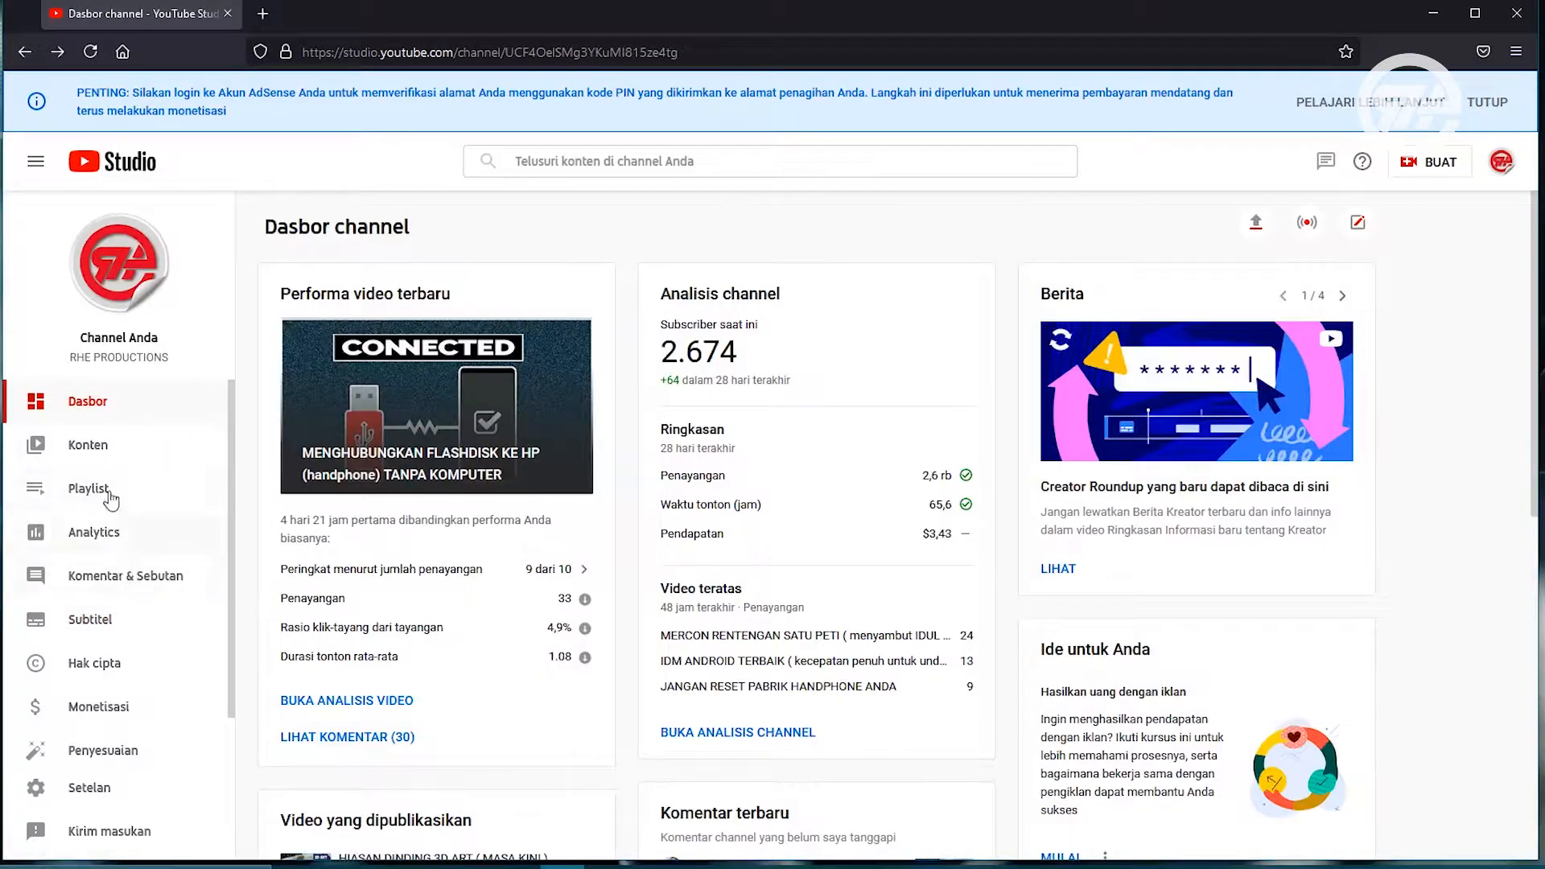
Open the details of "MOUSE DI HP ( 1000% work )" from the channel content and copy its video link.
left_click(109, 444)
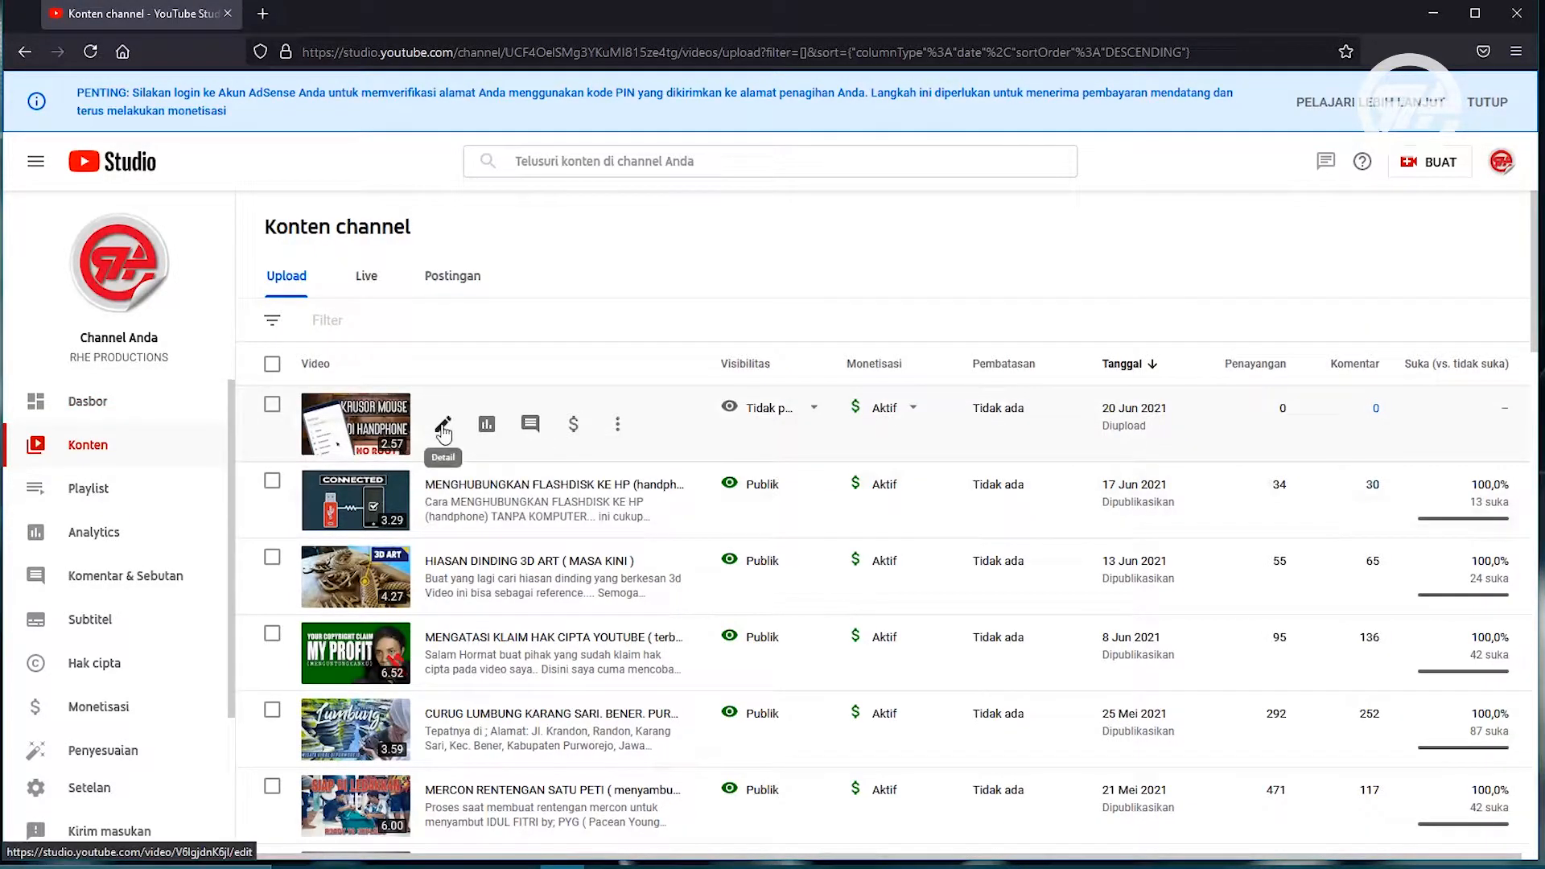
left_click(443, 427)
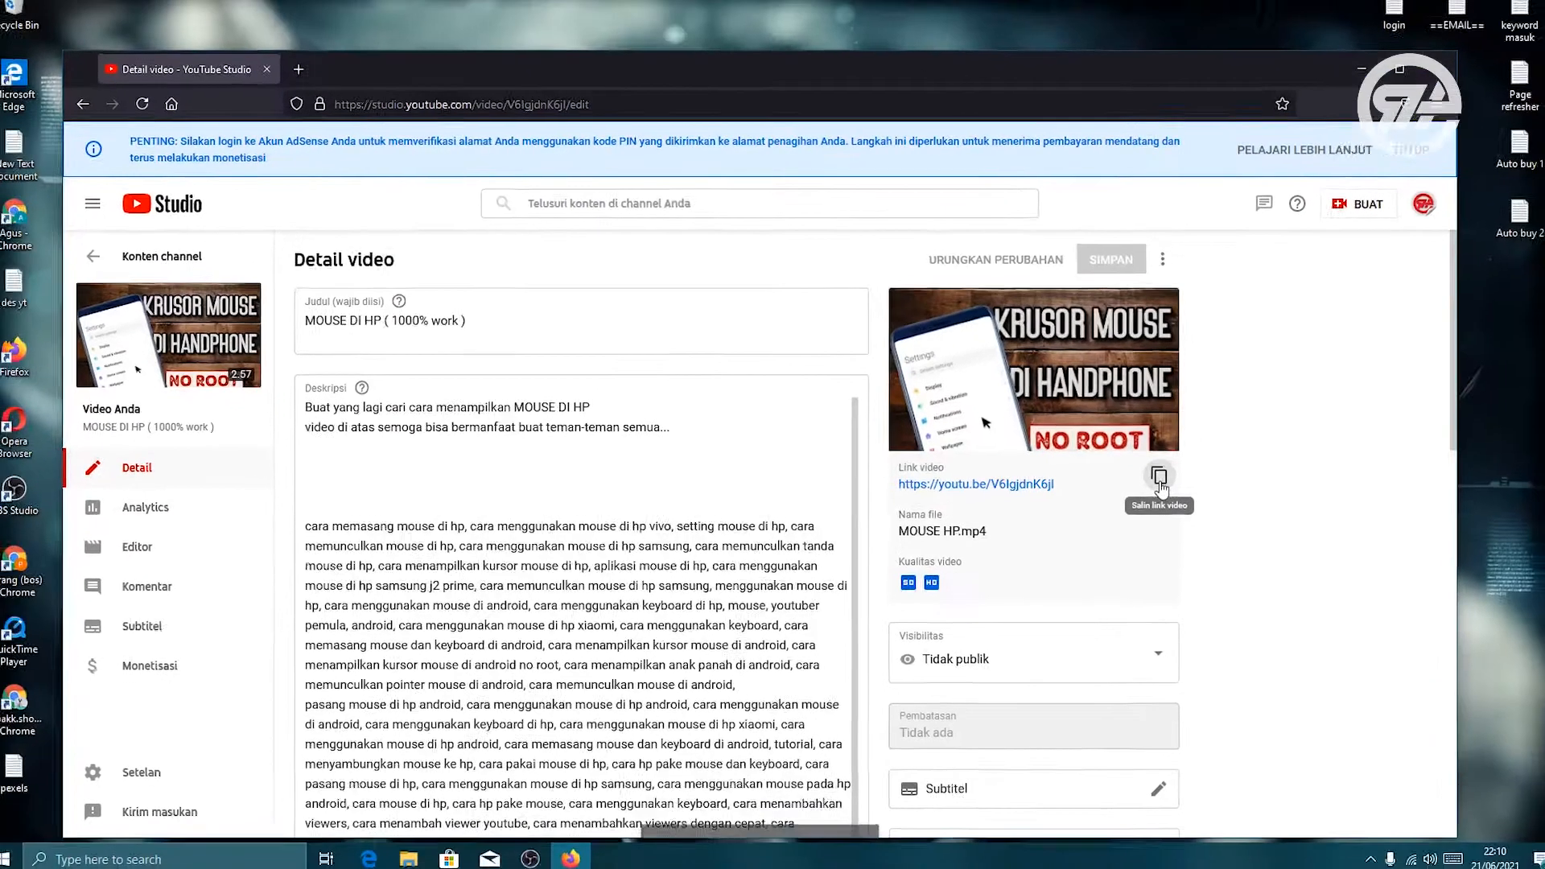
left_click(1210, 465)
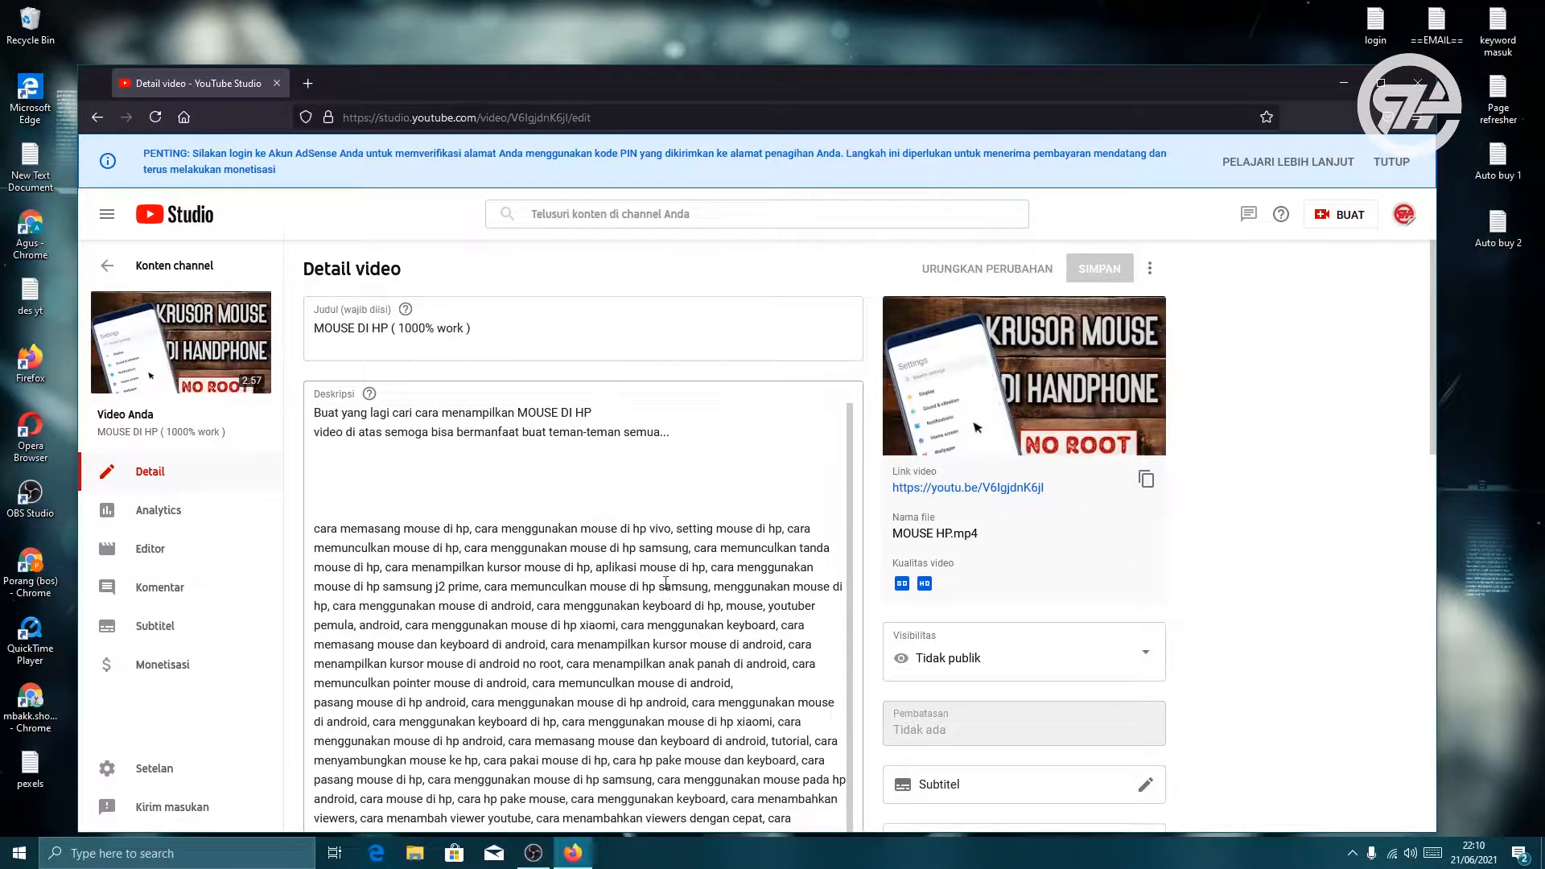
Switch to Chrome and open downsub.com.
left_click(30, 236)
double_click(30, 236)
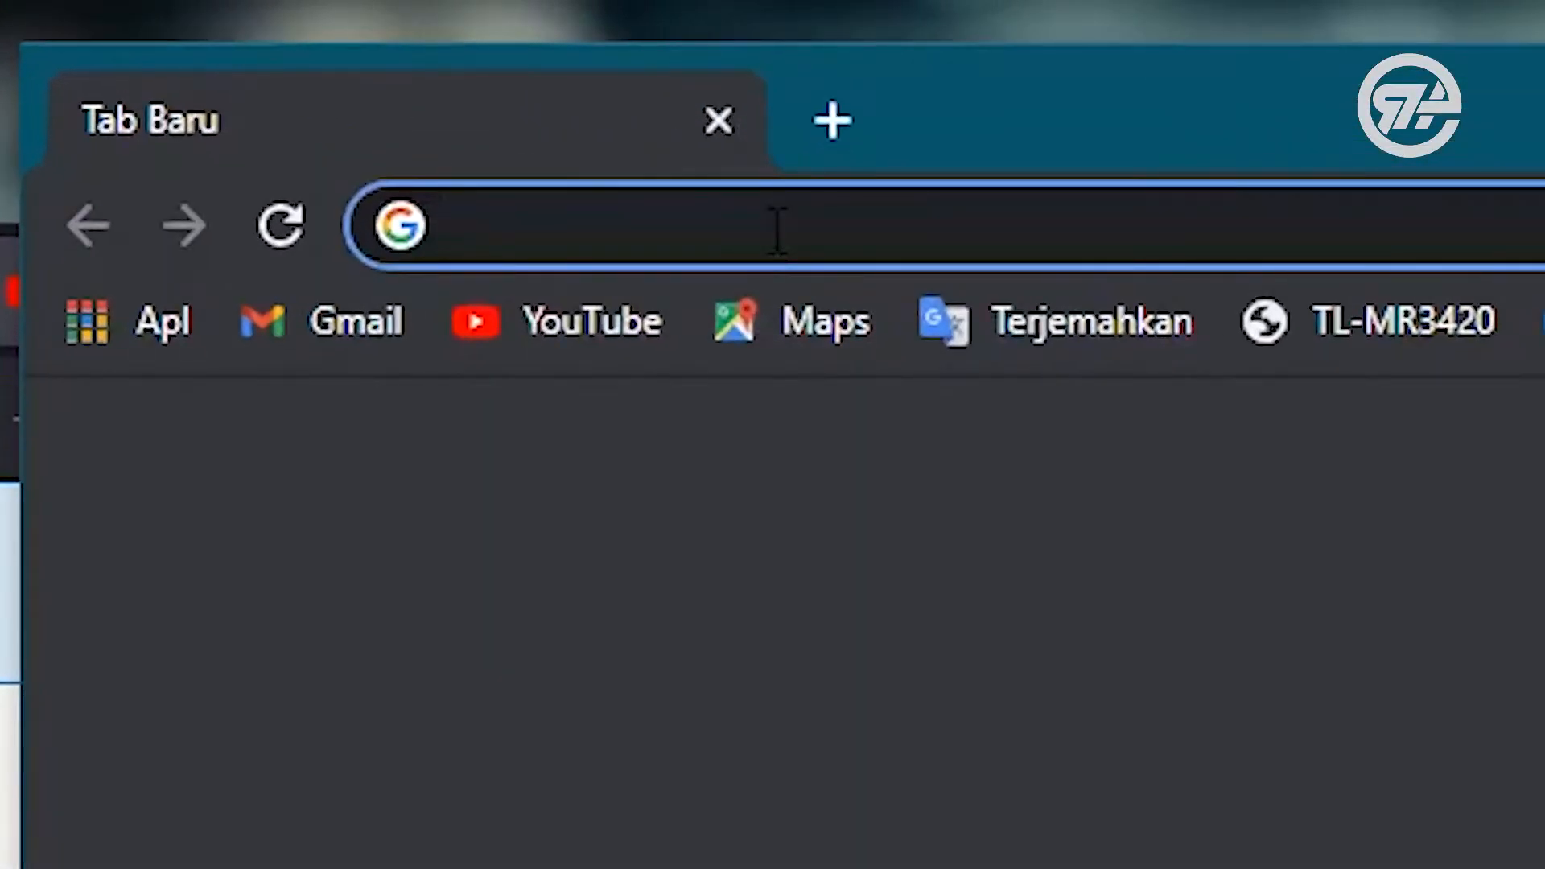
type("do")
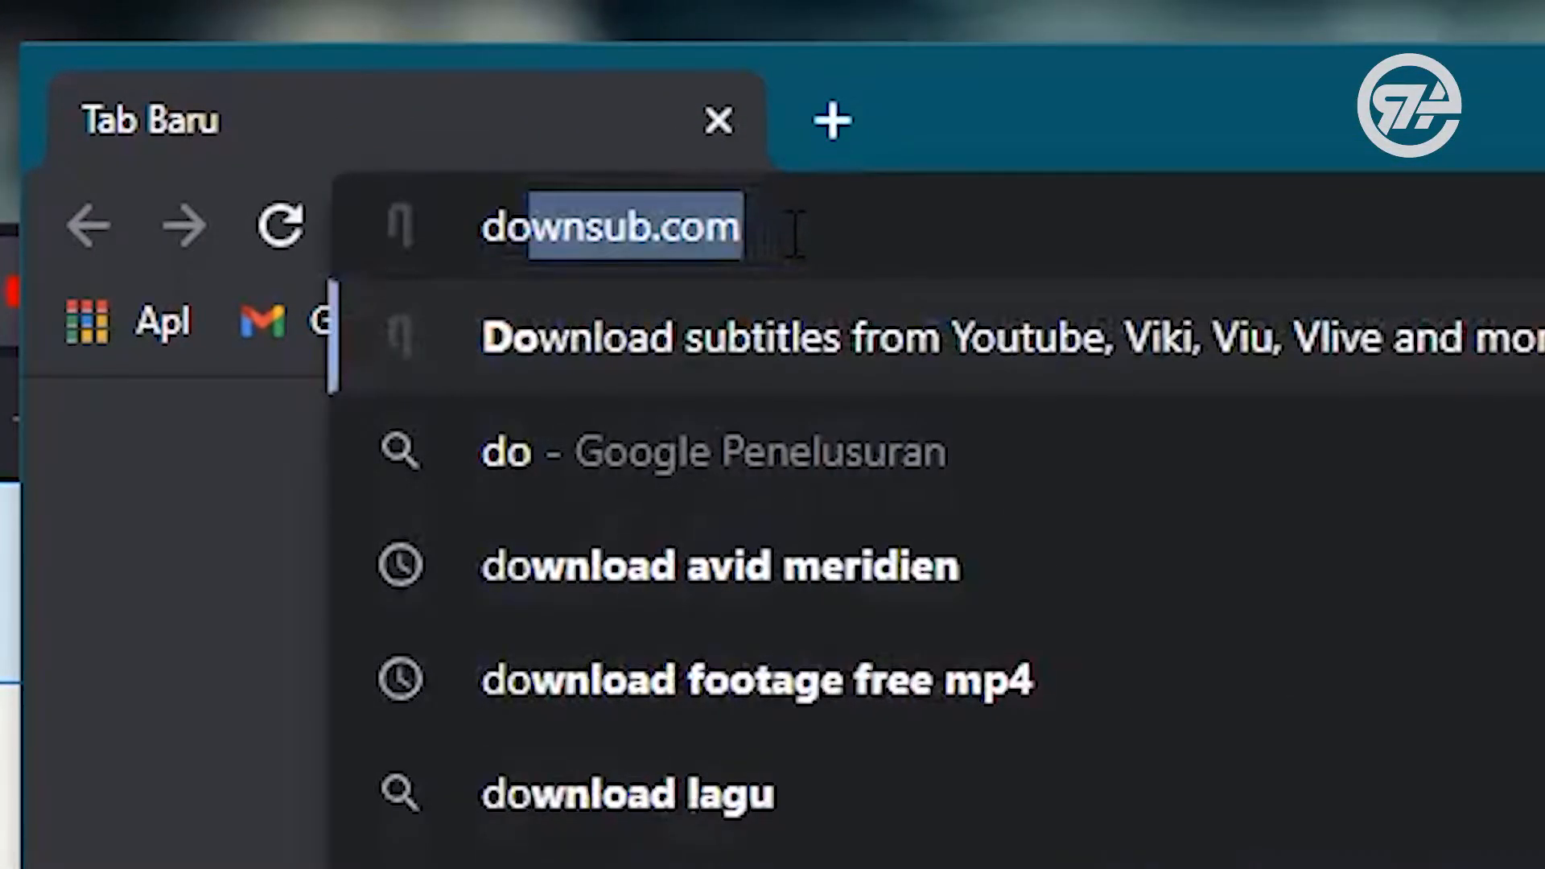
type("wn")
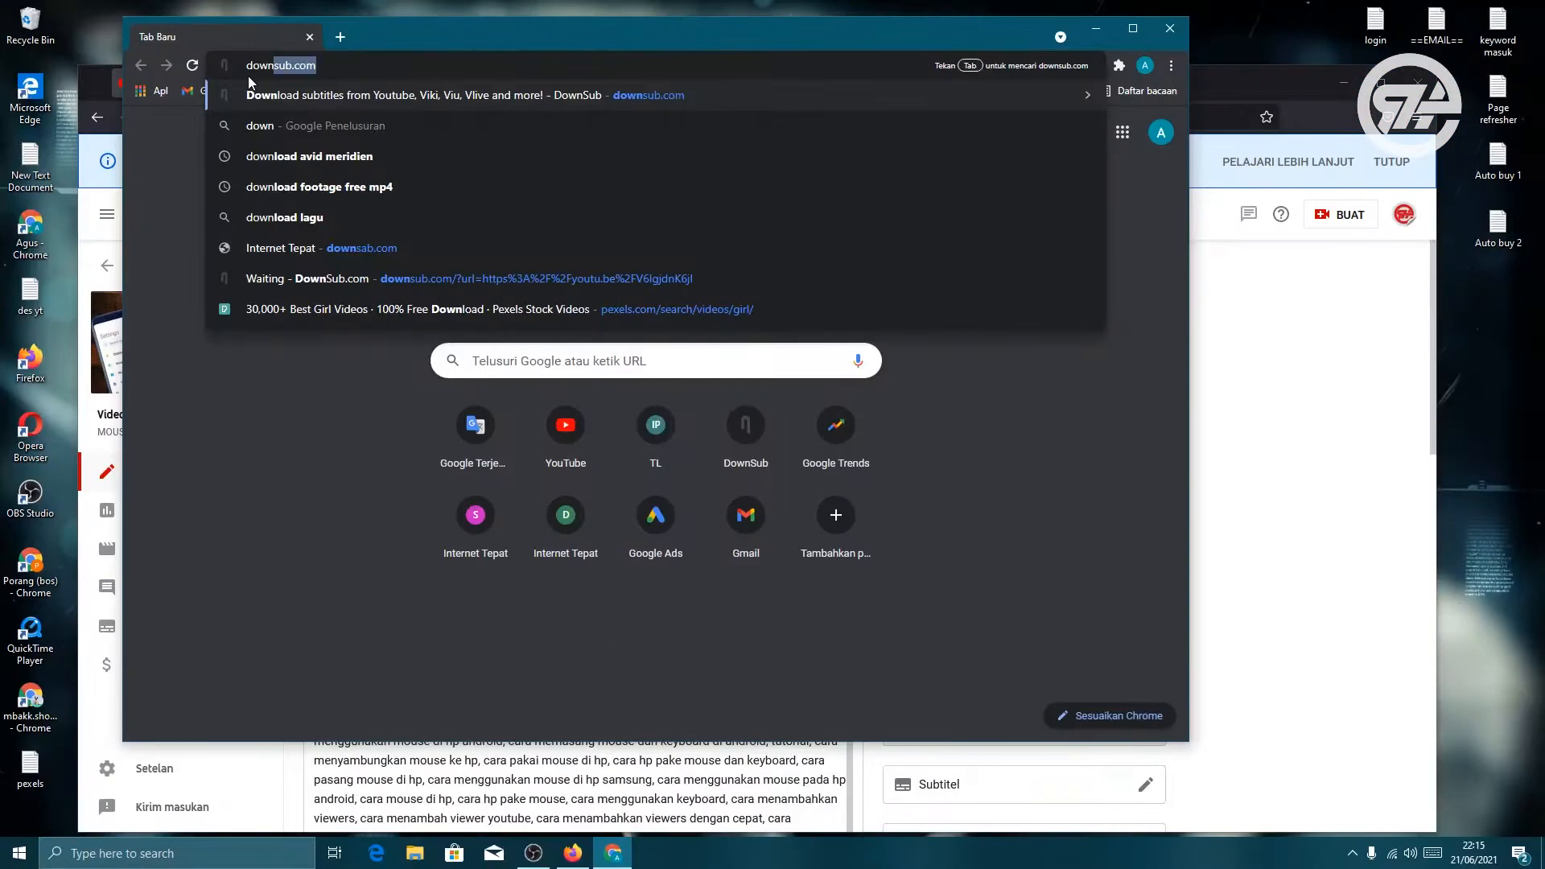
key("Return")
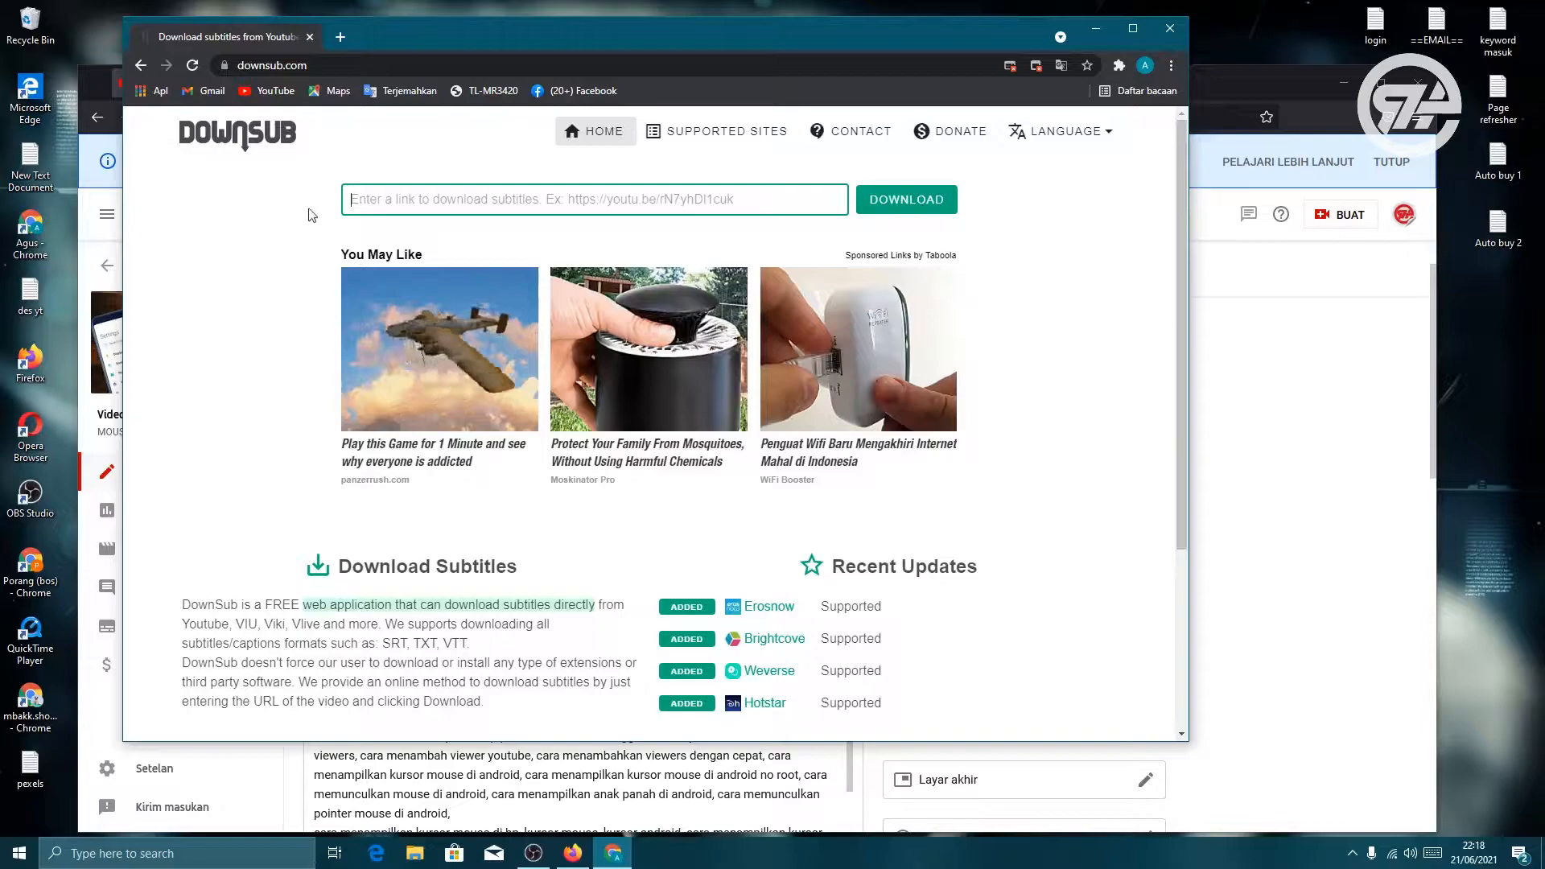
Look up the copied video link on DownSub, download its Indonesian subtitles as SRT, and close the Chrome window.
left_click(382, 199)
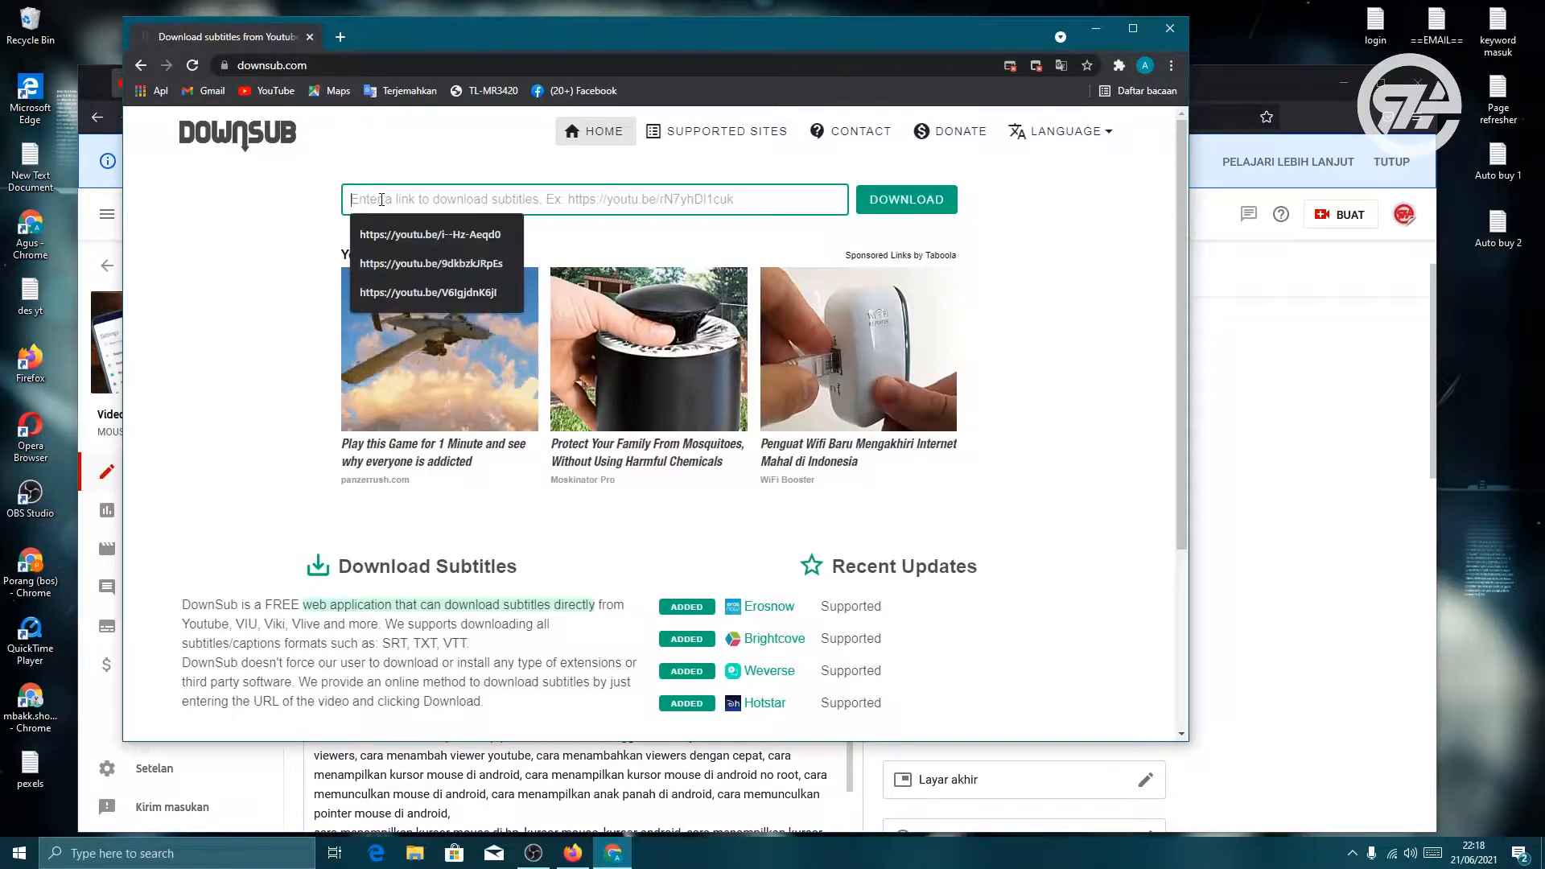
right_click(380, 208)
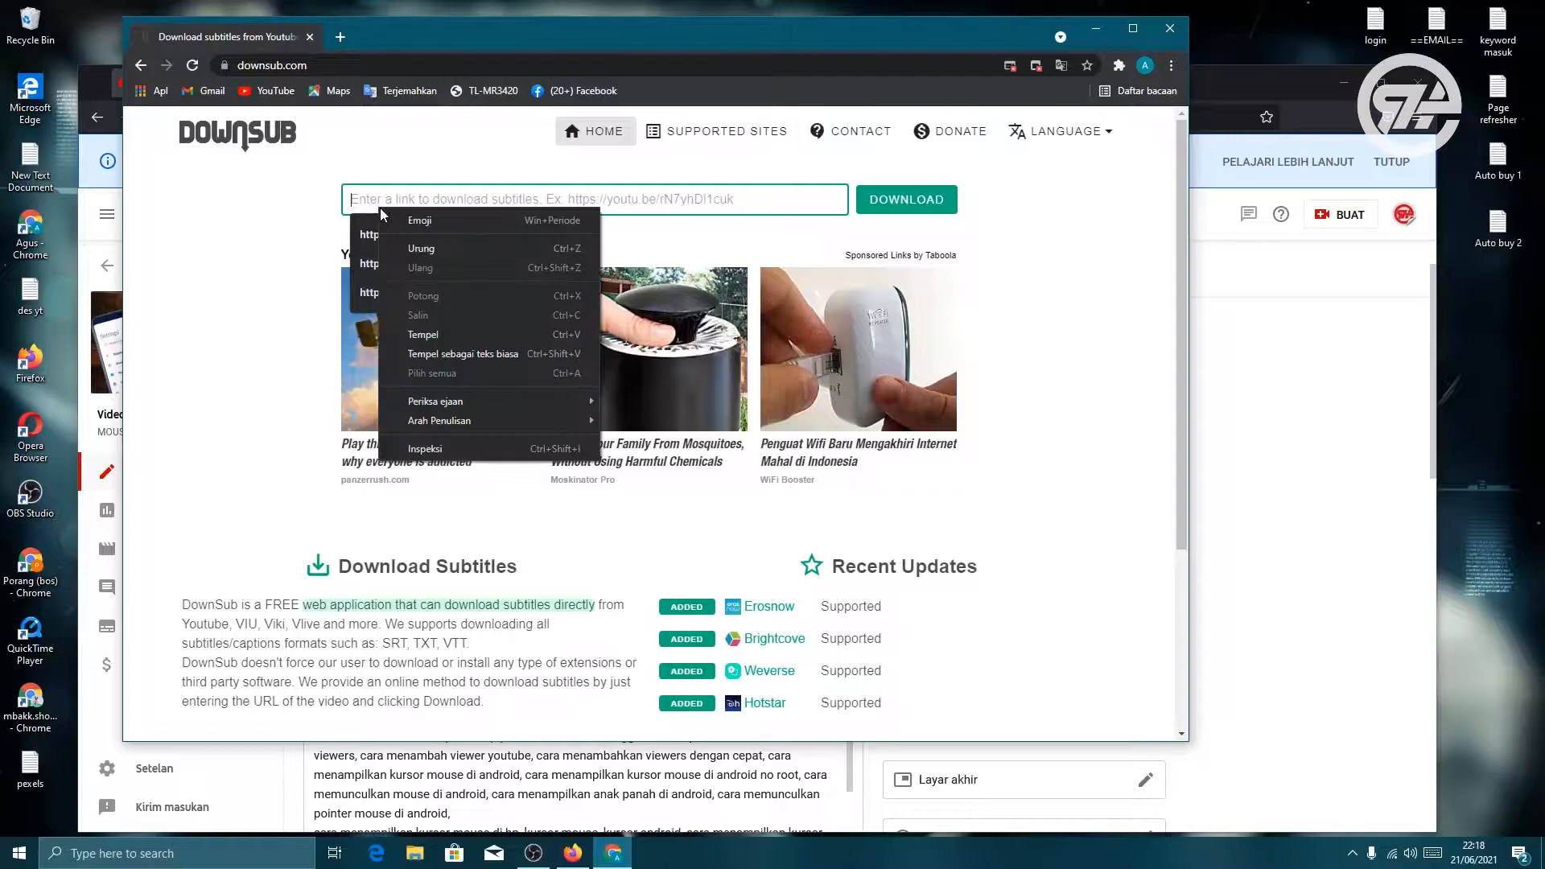
left_click(432, 335)
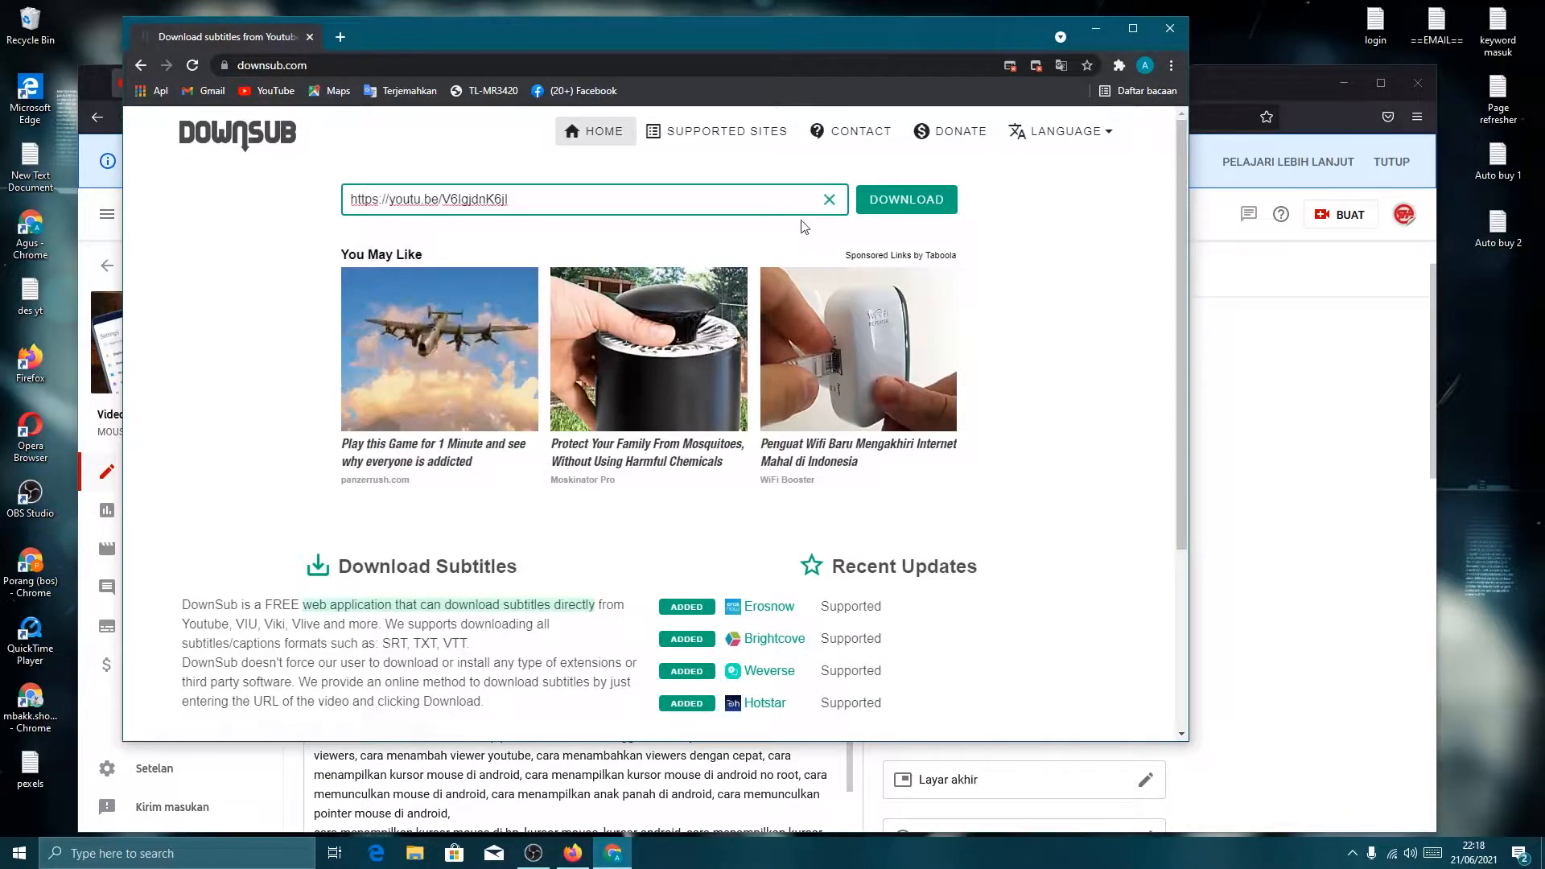
left_click(907, 208)
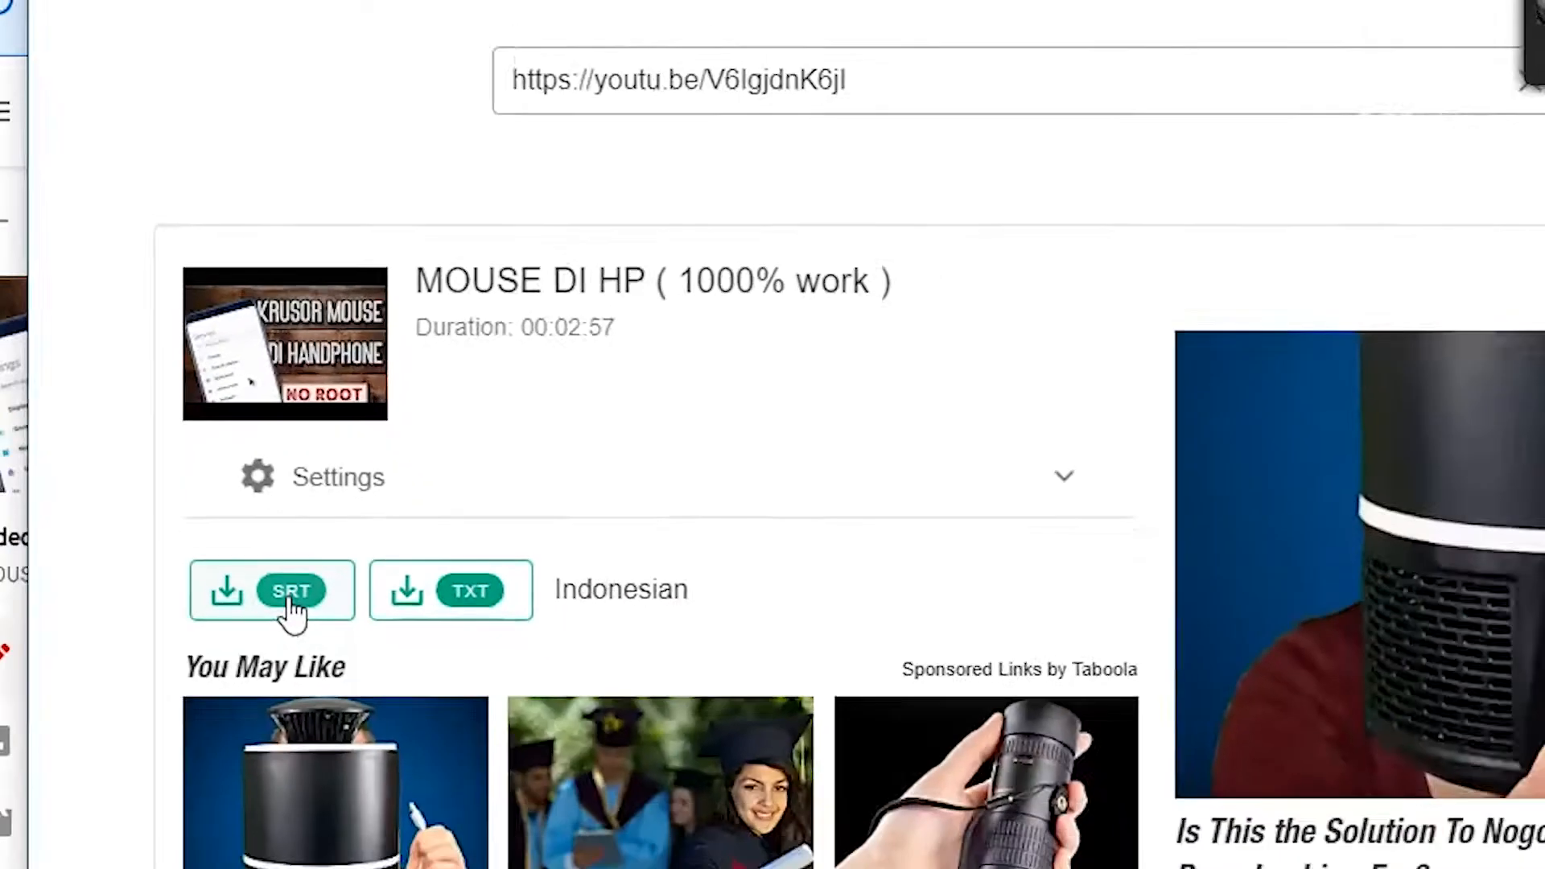
left_click(325, 736)
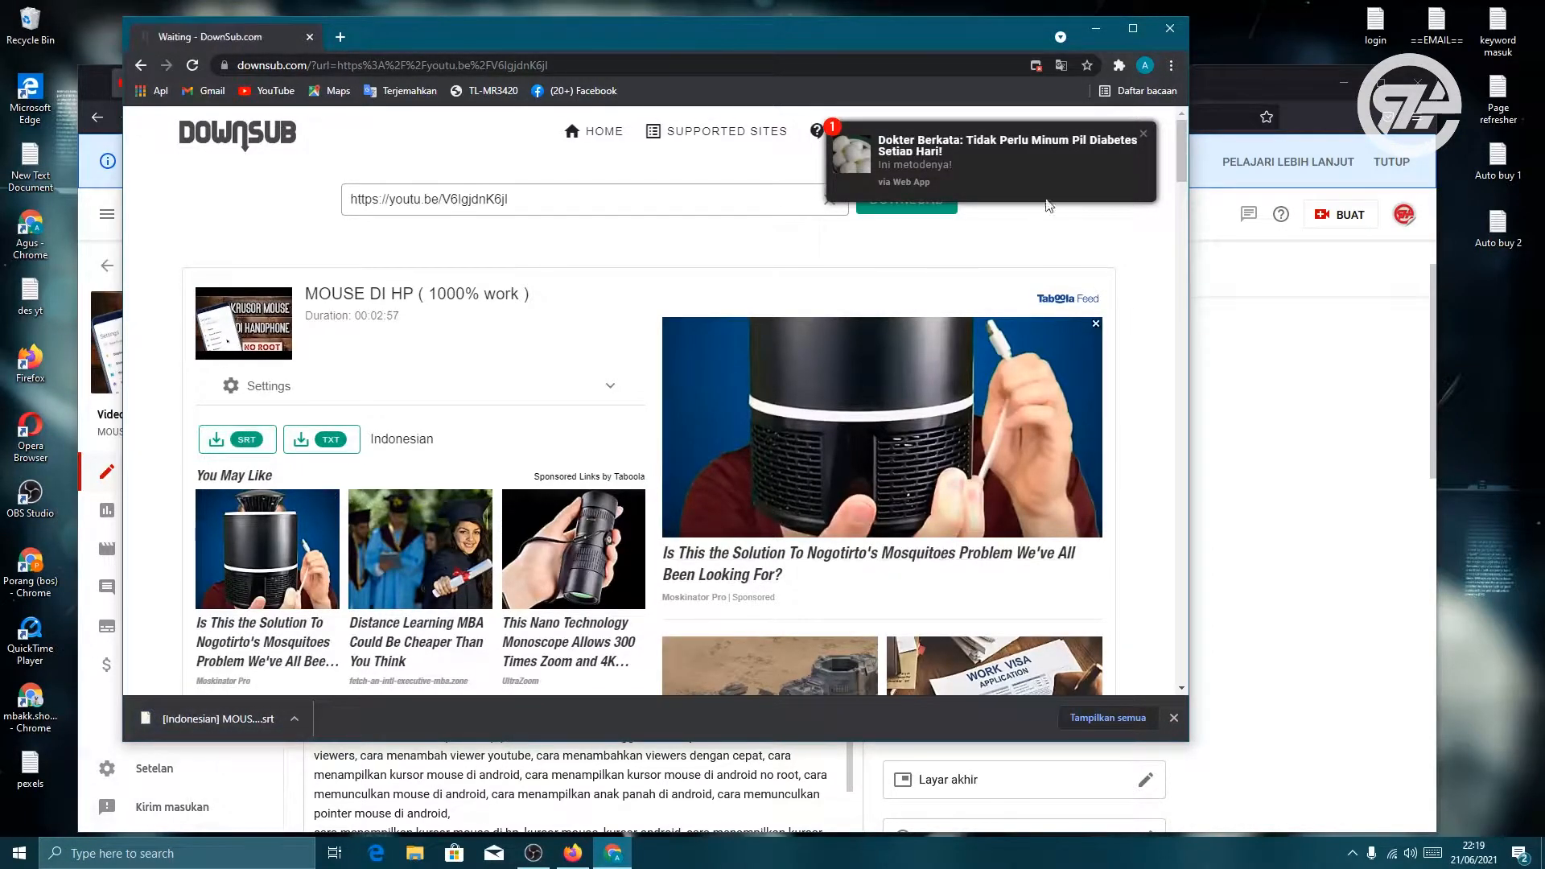
left_click(1170, 32)
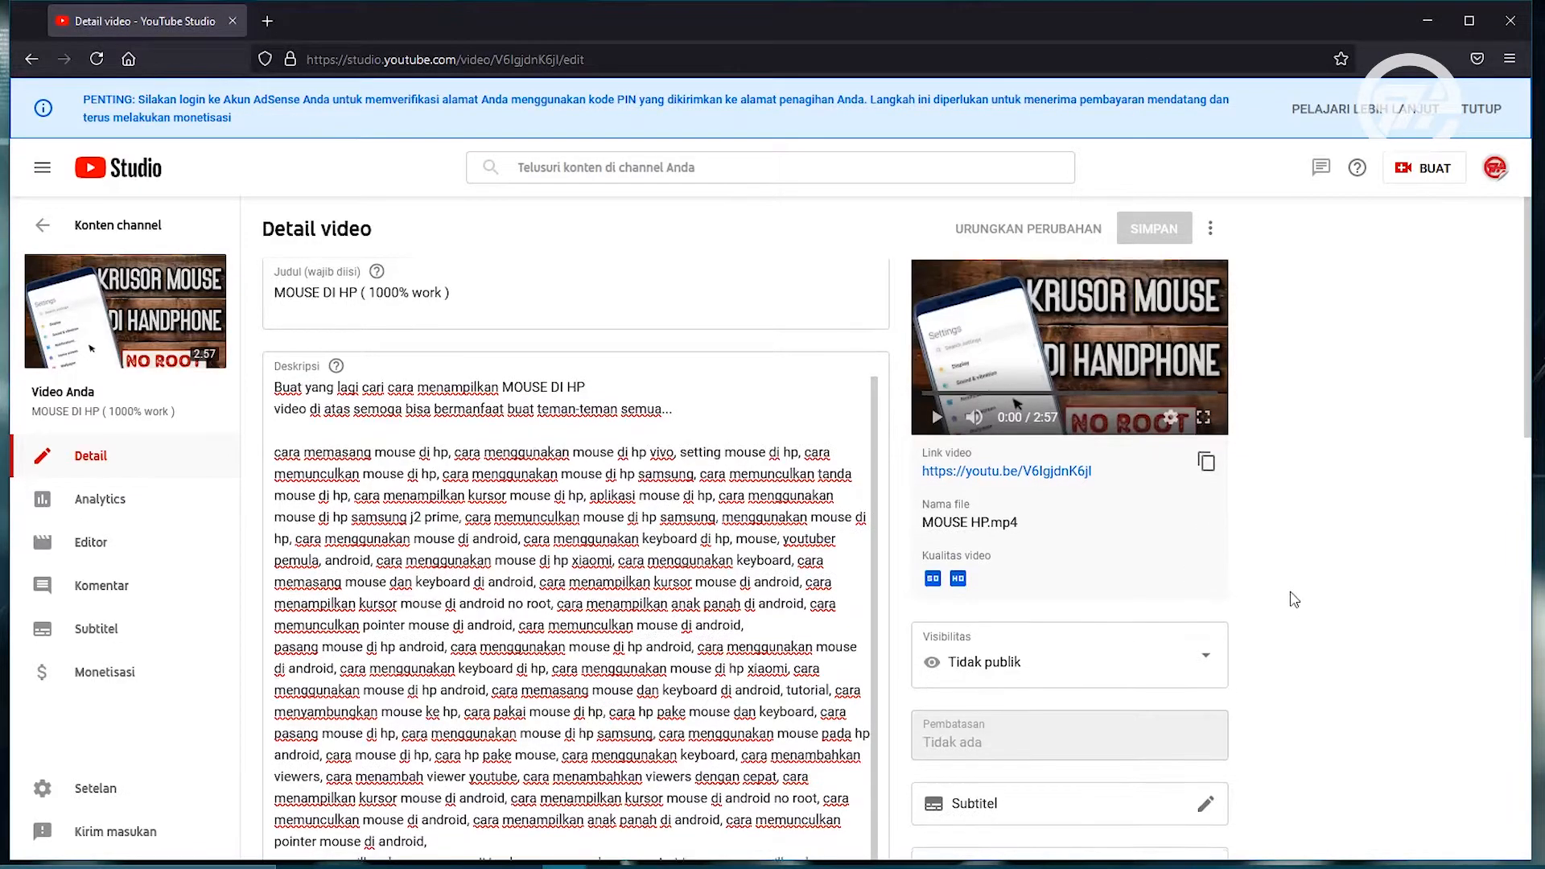
Upload "[Indonesian] MOUSE DI HP ( 1000% work ) [DownSub.com].srt" as the video's Indonesian subtitles, using the with-timing file type.
scroll(1296, 598, "down", 3)
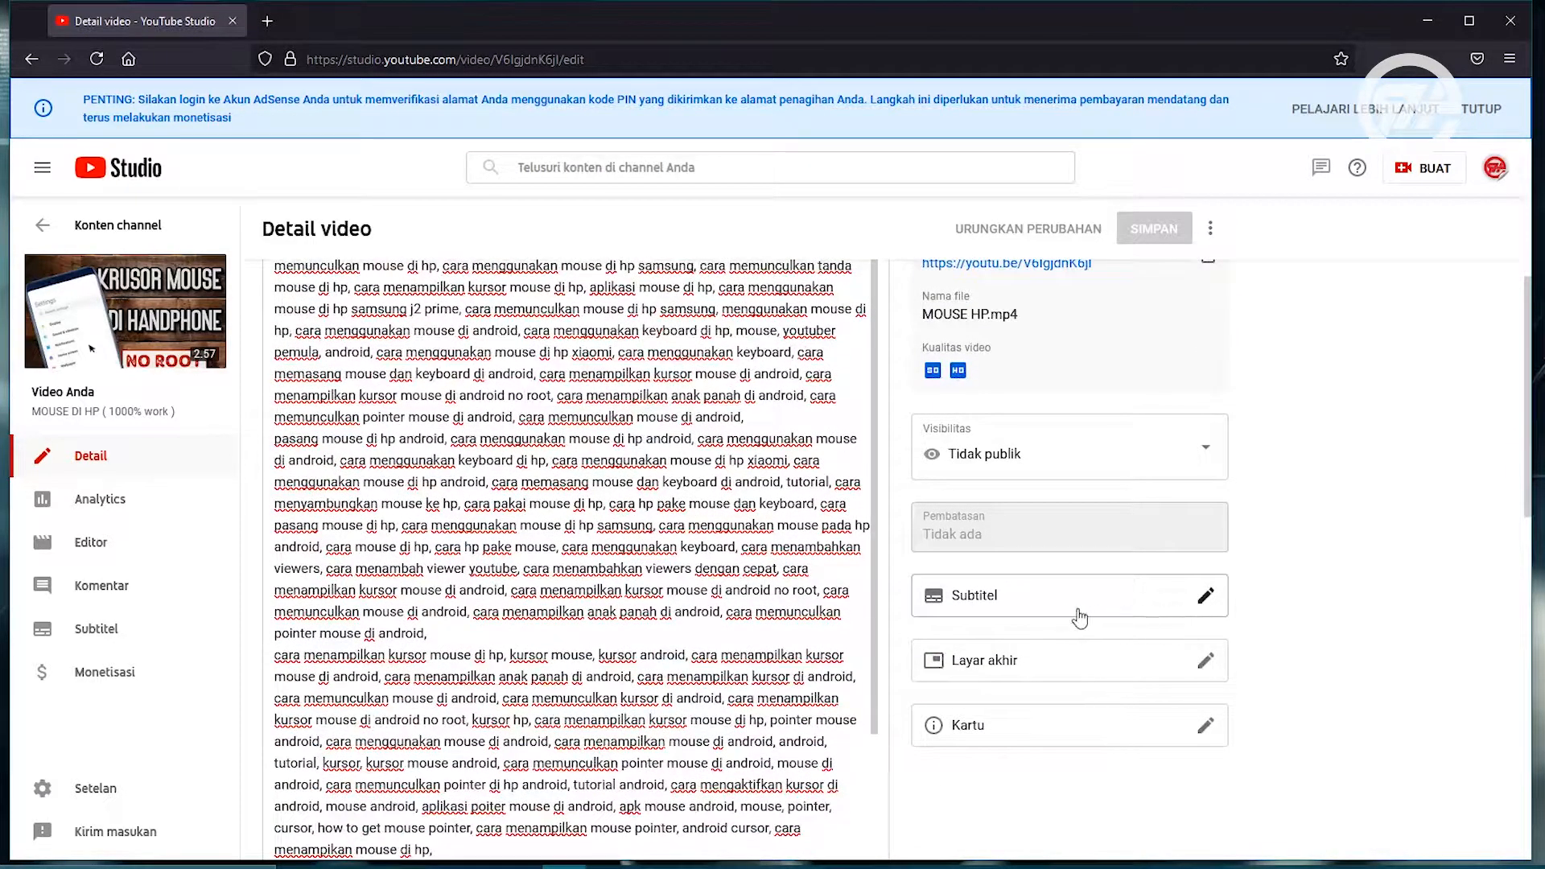
left_click(1205, 599)
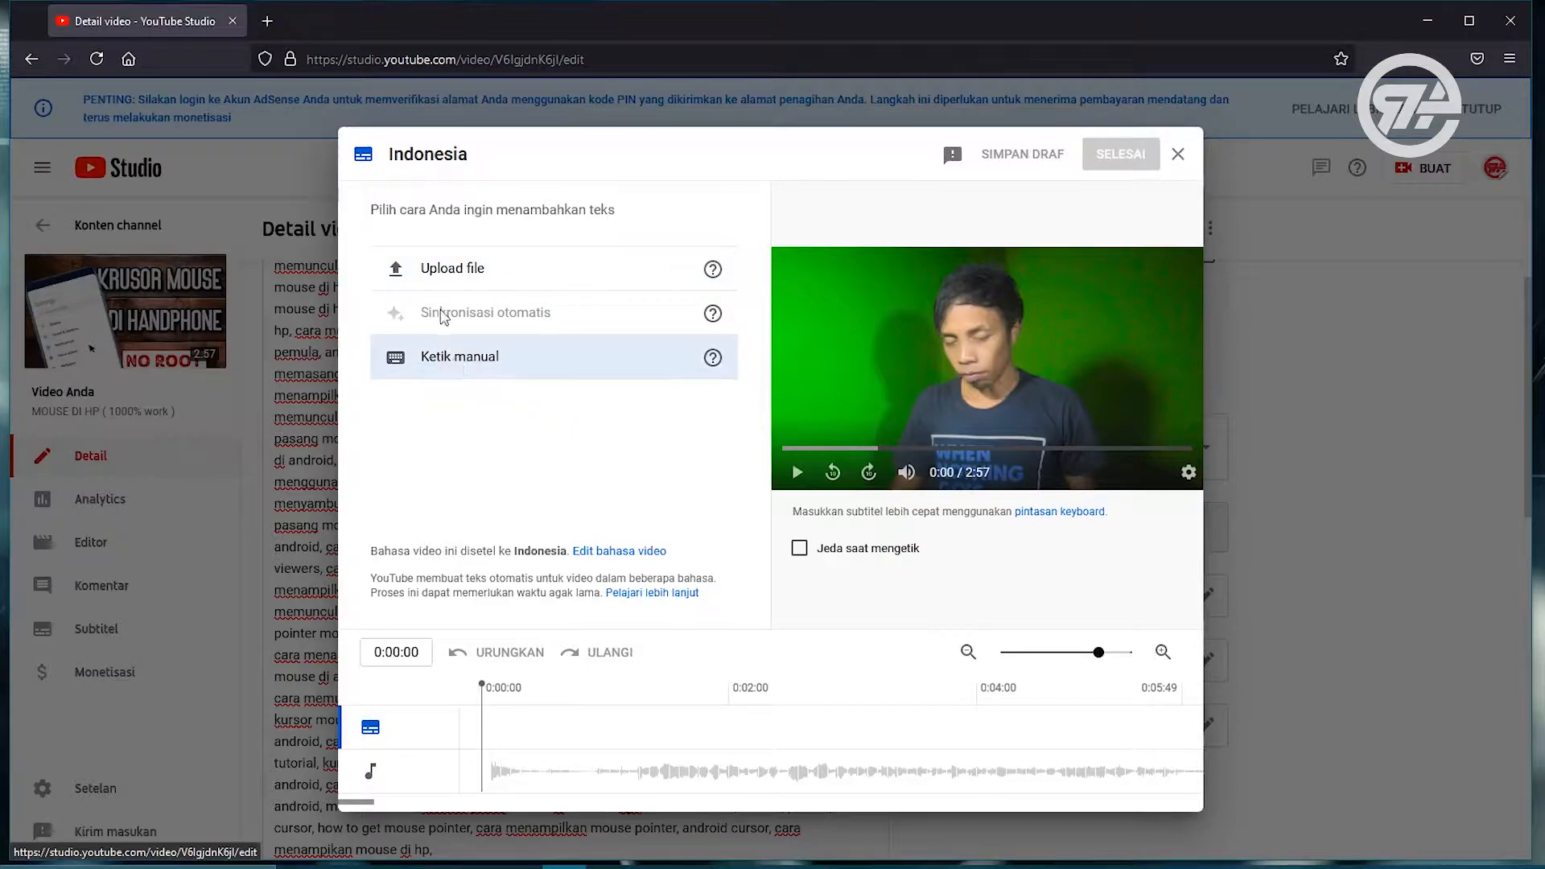
left_click(476, 274)
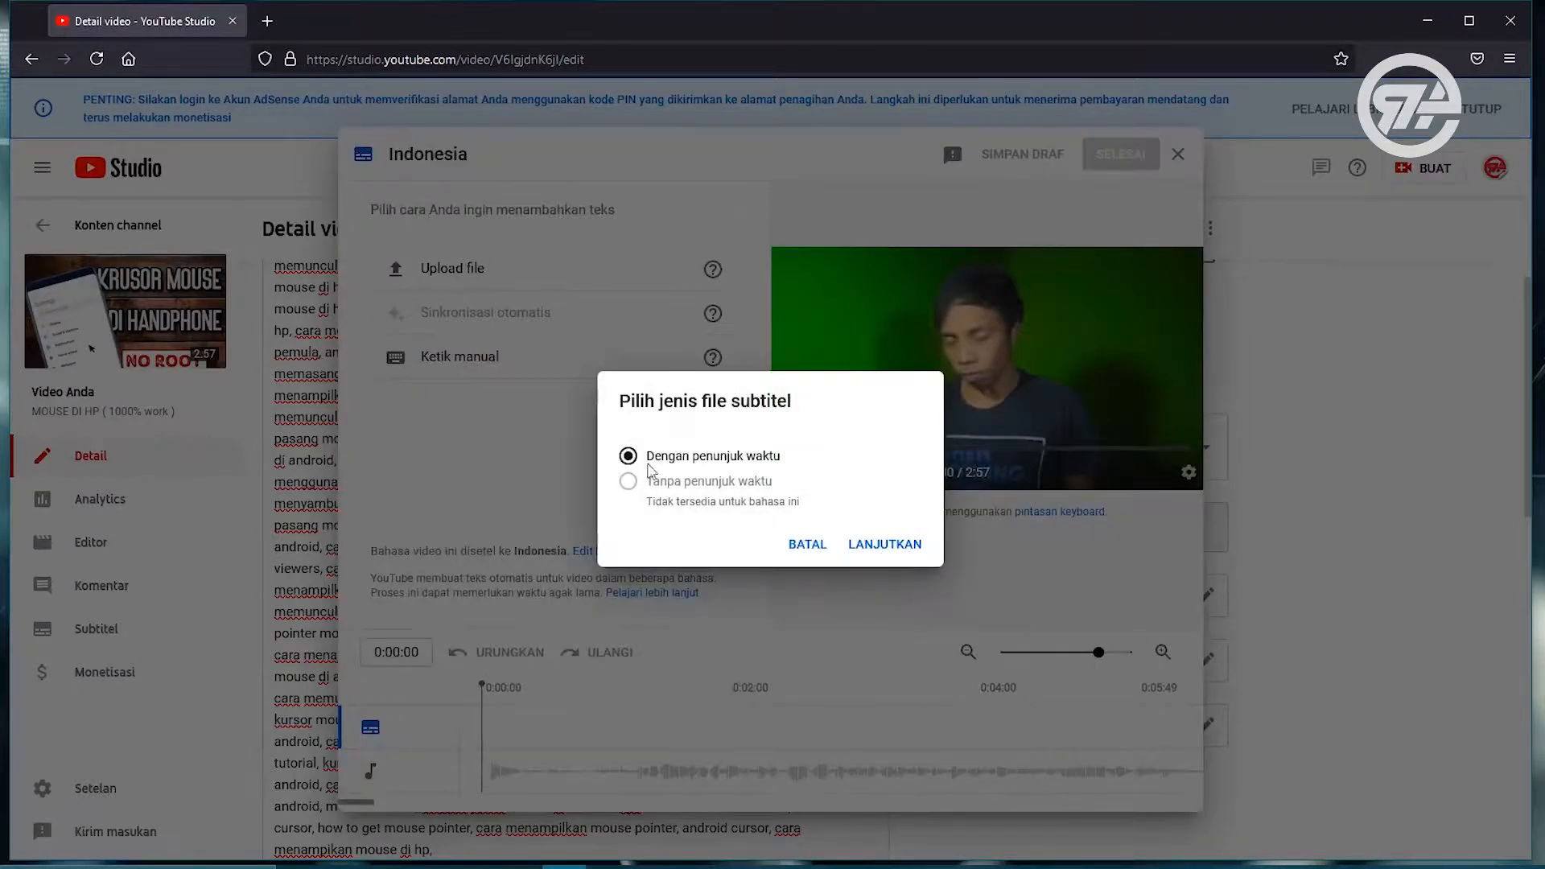
left_click(896, 544)
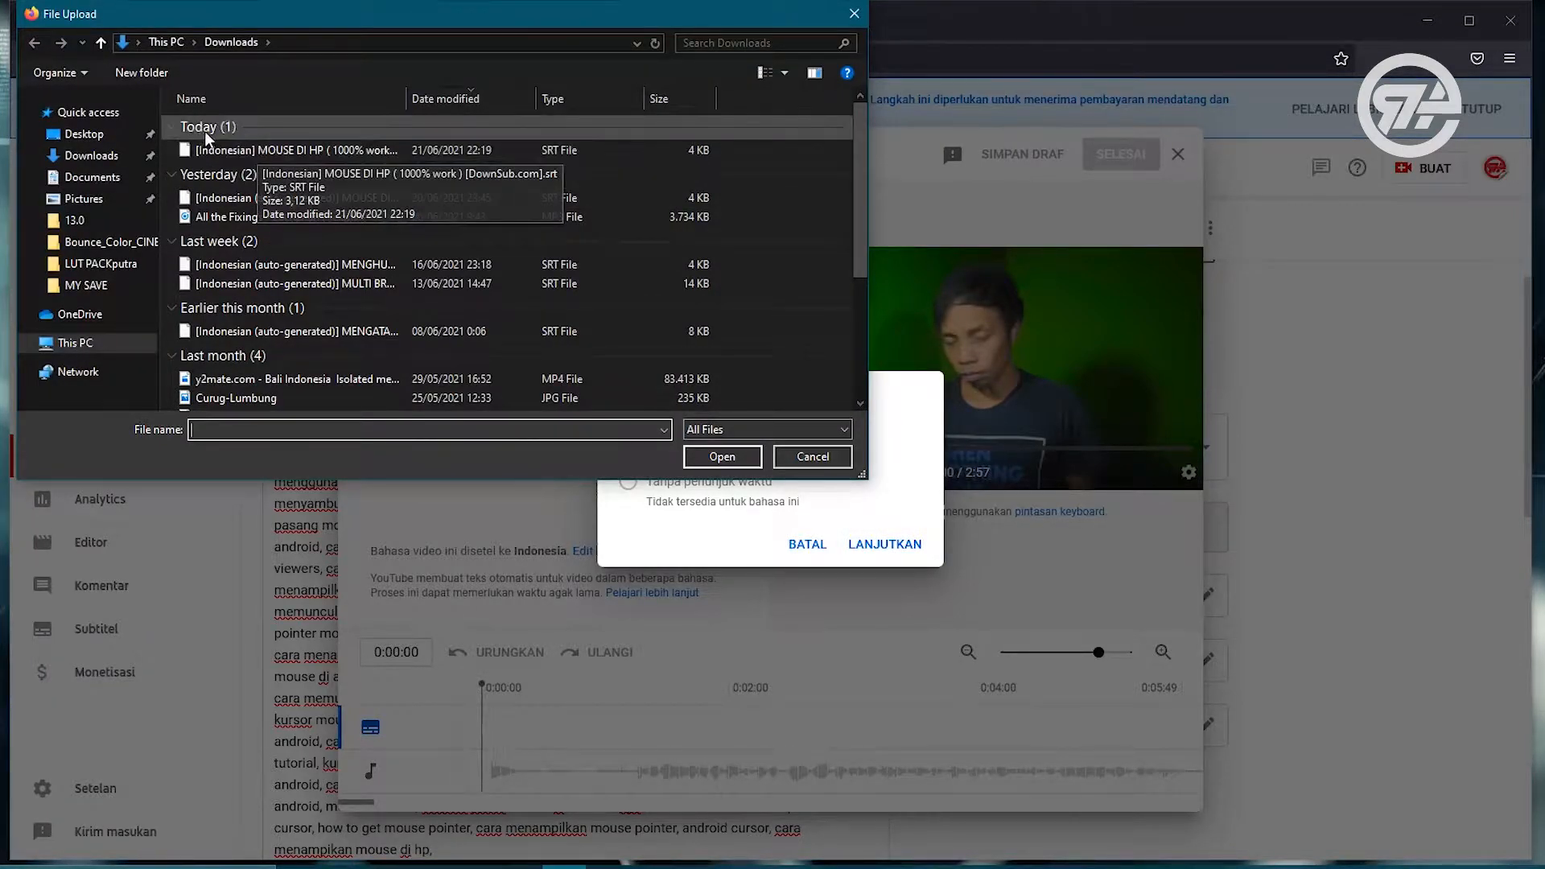
left_click(264, 153)
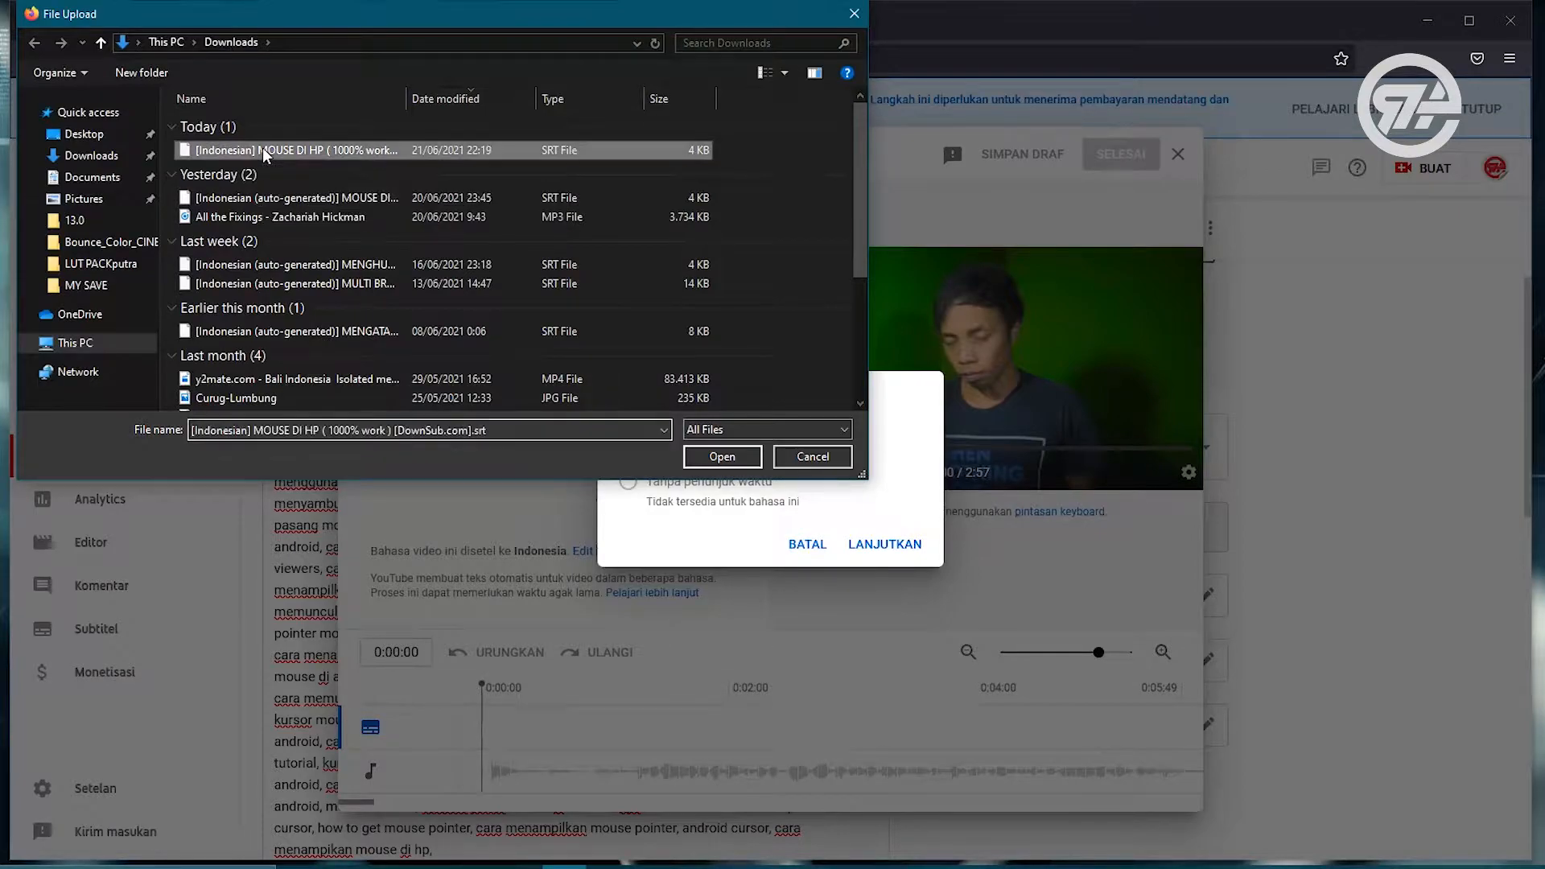
left_click(740, 465)
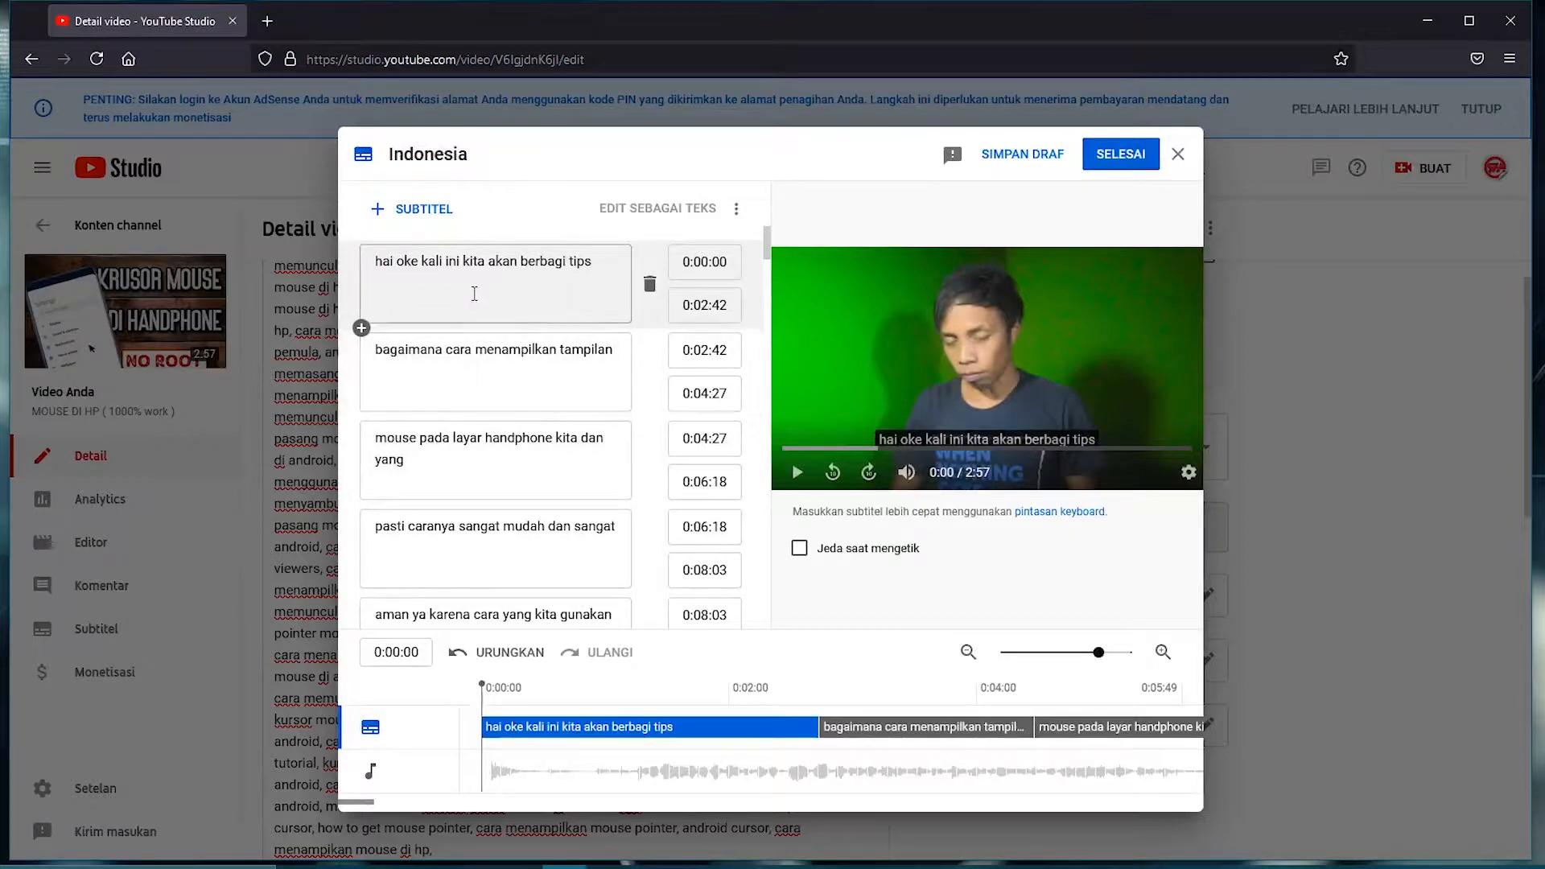
Remove "hai" from the first caption and move "mouse pada layar handphone kita" from the third caption to the end of the second.
scroll(573, 408, "down", 15)
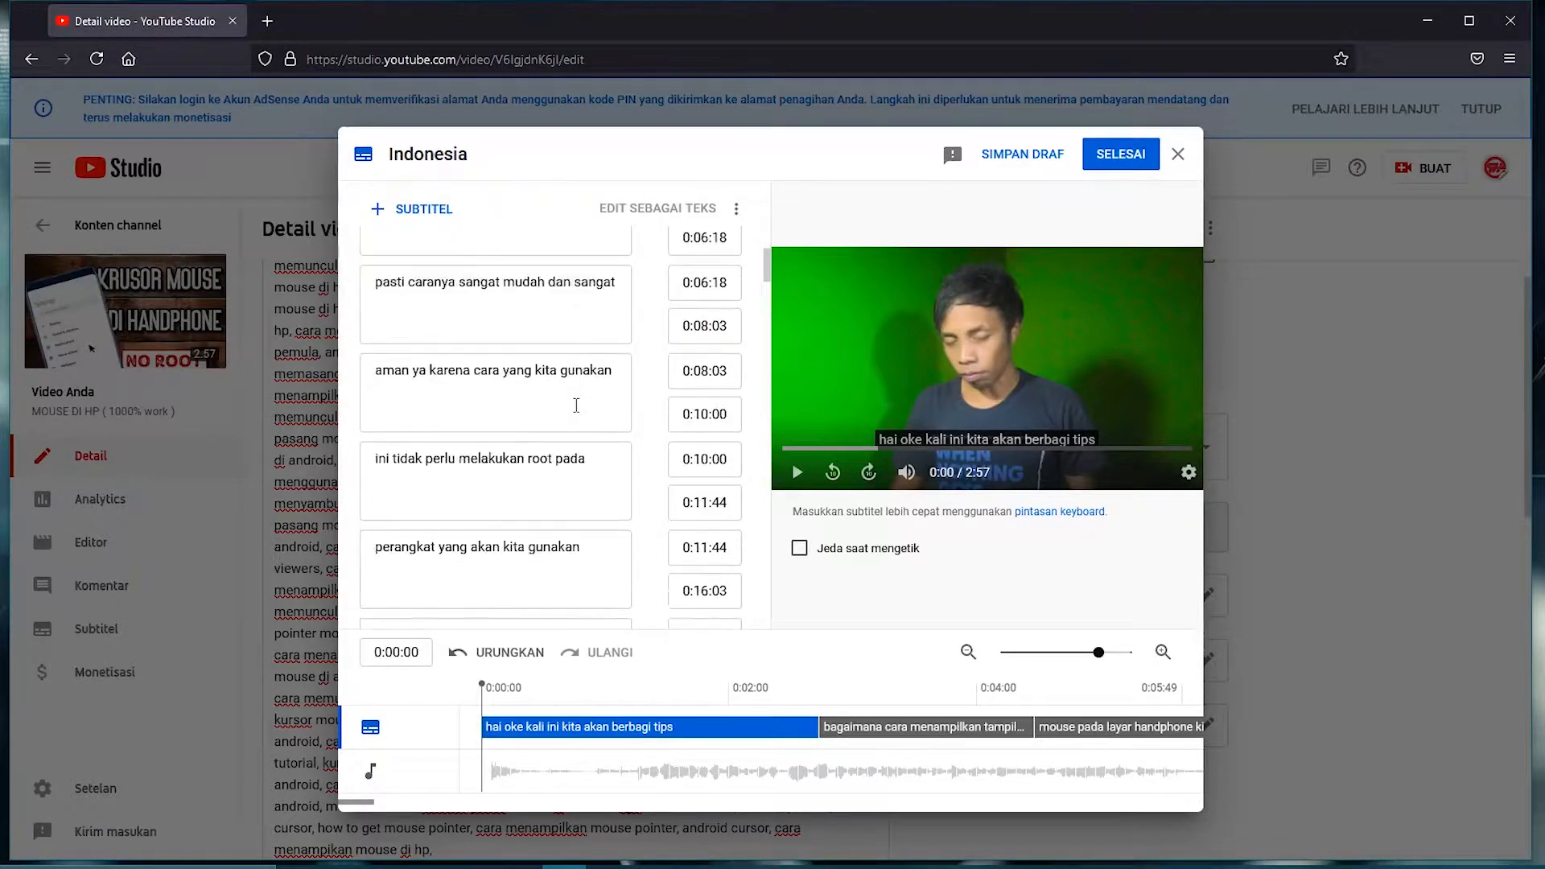
scroll(576, 406, "up", 15)
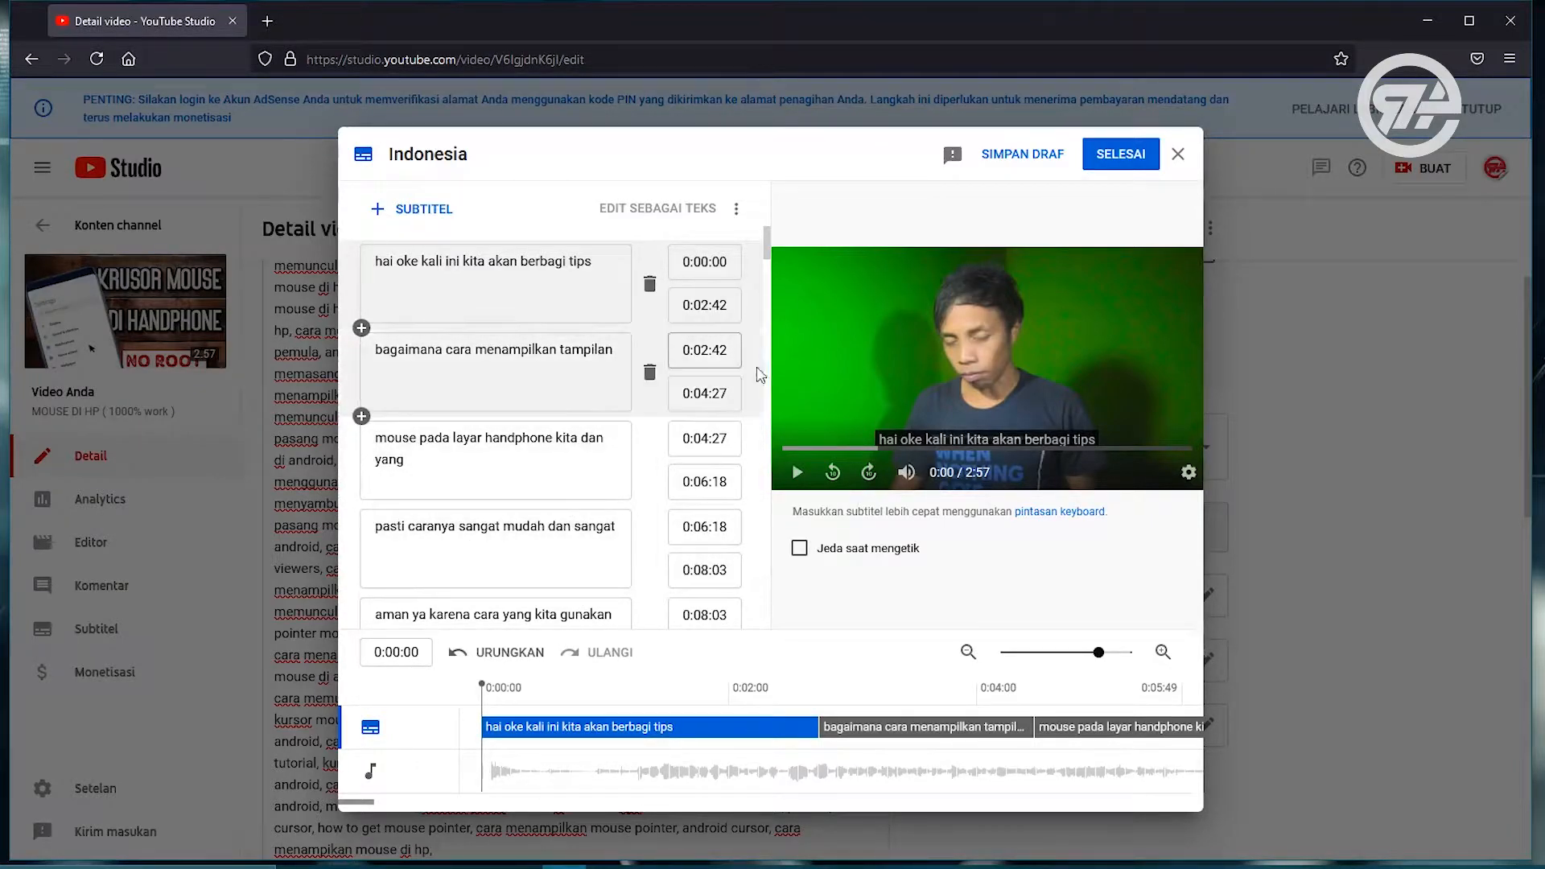
left_click_drag(397, 262, 375, 262)
key("BackSpace")
left_click_drag(576, 439, 375, 438)
right_click(400, 440)
left_click(441, 515)
left_click(614, 351)
type("mouse pada layar handphone kita")
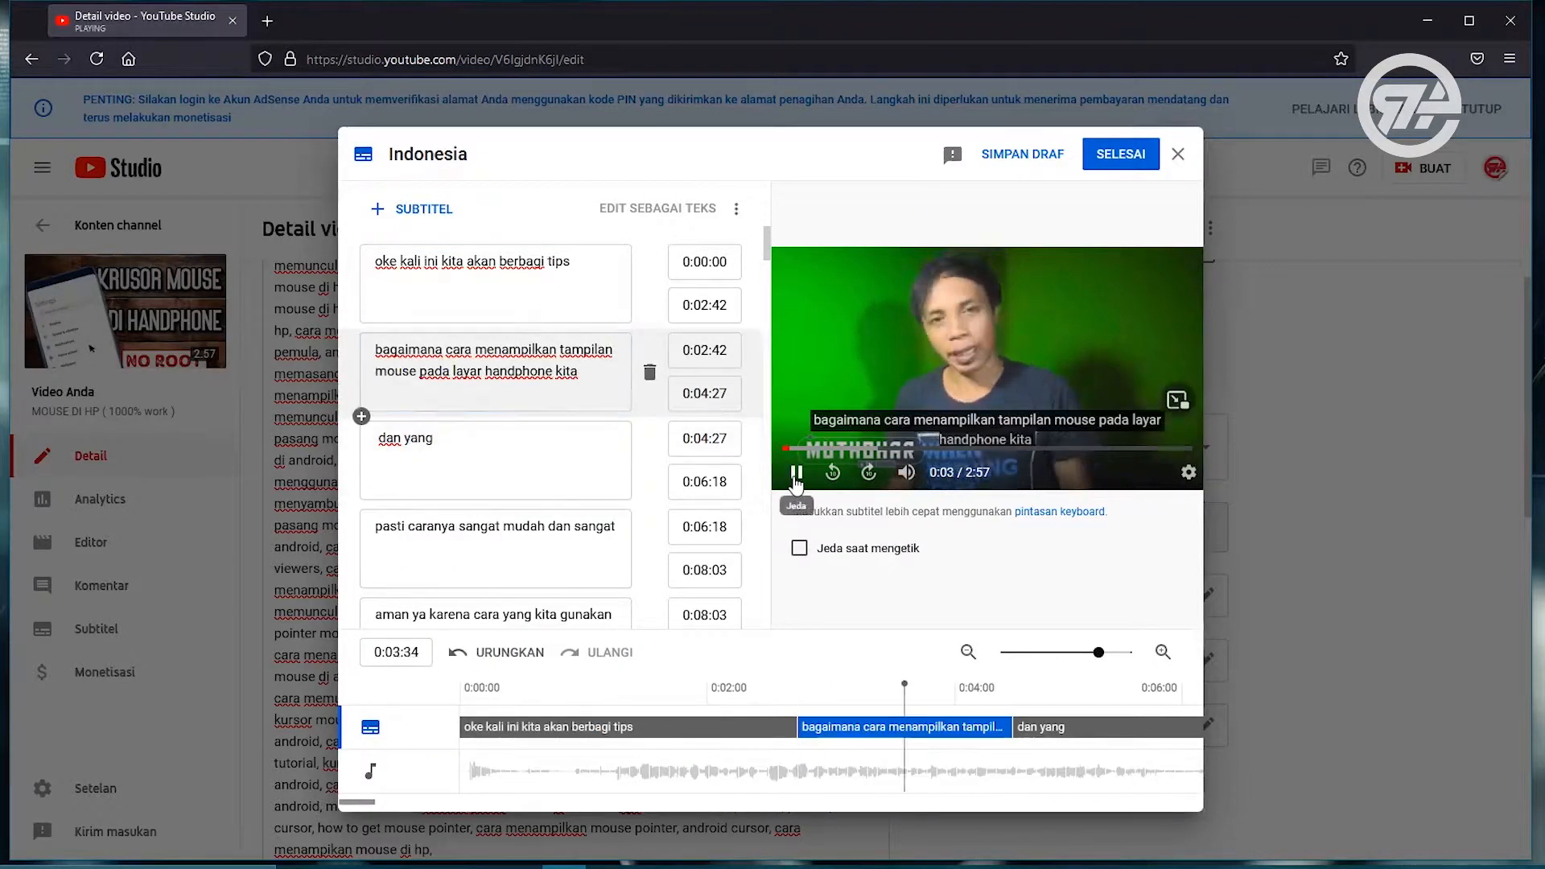
Rearrange the next captions' text so the third reads "dan yang pasti caranya sangat mudah" and the fourth "dan sangat aman ya...".
left_click(376, 526)
left_click_drag(604, 526, 378, 526)
key("ctrl+x")
left_click(402, 439)
key("ctrl+v")
left_click(451, 527)
key("ctrl+v")
Retime the opening captions: first 0:01:03–0:02:37, second to 0:05:39, third 0:05:41–0:07:25, fourth to 0:08:42.
left_click_drag(485, 726, 614, 726)
left_click_drag(874, 727, 1021, 726)
left_click_drag(657, 727, 646, 727)
left_click_drag(1041, 726, 1008, 727)
left_click_drag(771, 727, 914, 727)
left_click_drag(903, 727, 961, 728)
left_click_drag(819, 726, 802, 727)
left_click_drag(1098, 727, 886, 727)
left_click_drag(734, 727, 705, 728)
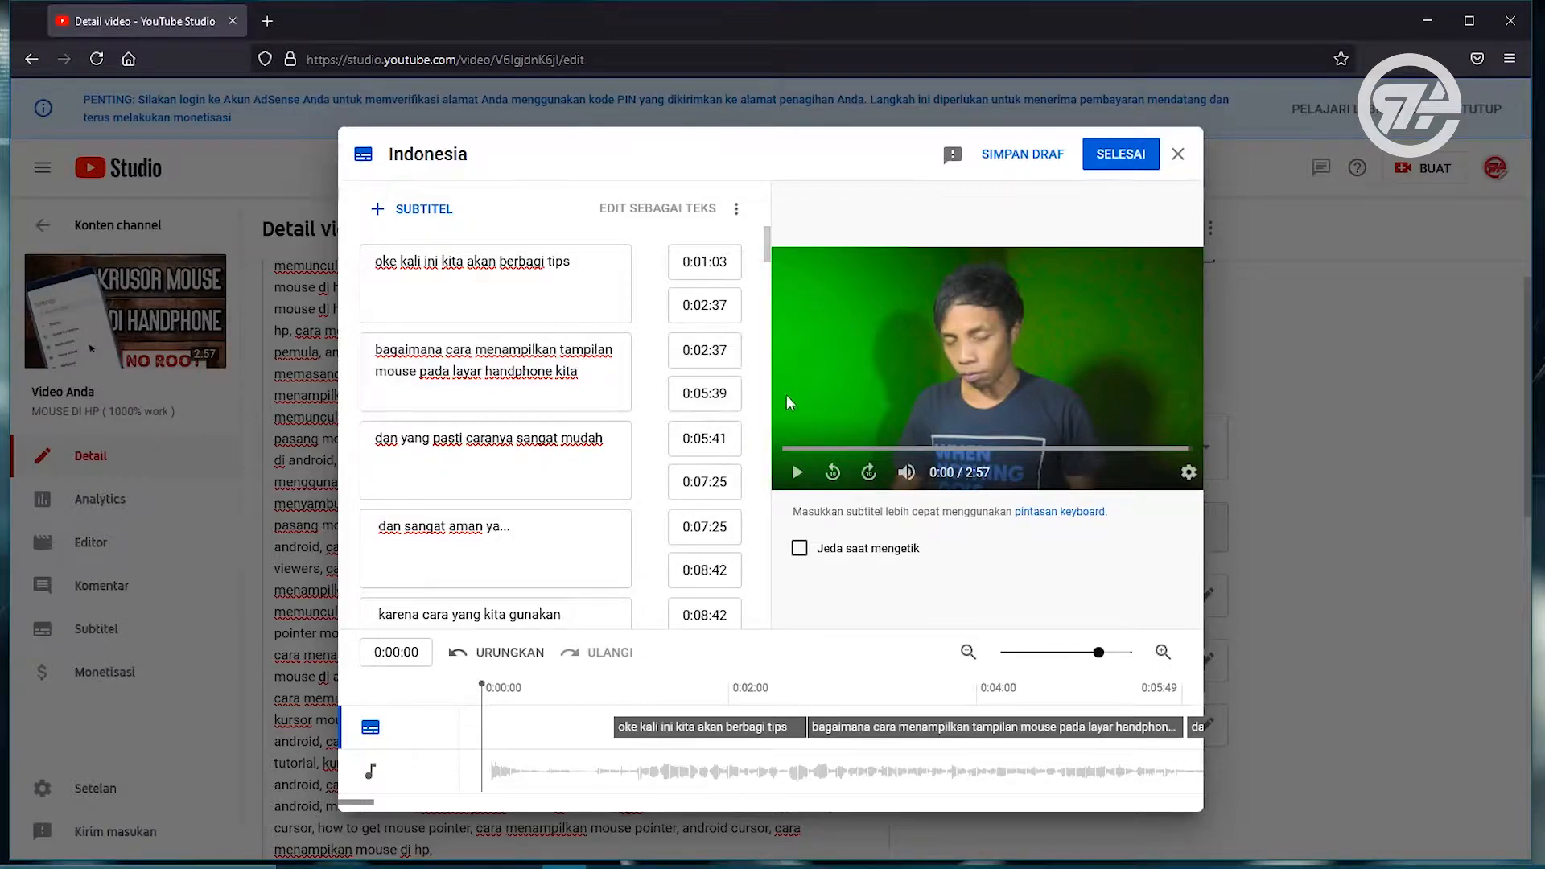
Preview the video from the start through the "[Musik]" caption, pause it, and finish the Indonesian subtitles to publish them.
left_click(798, 477)
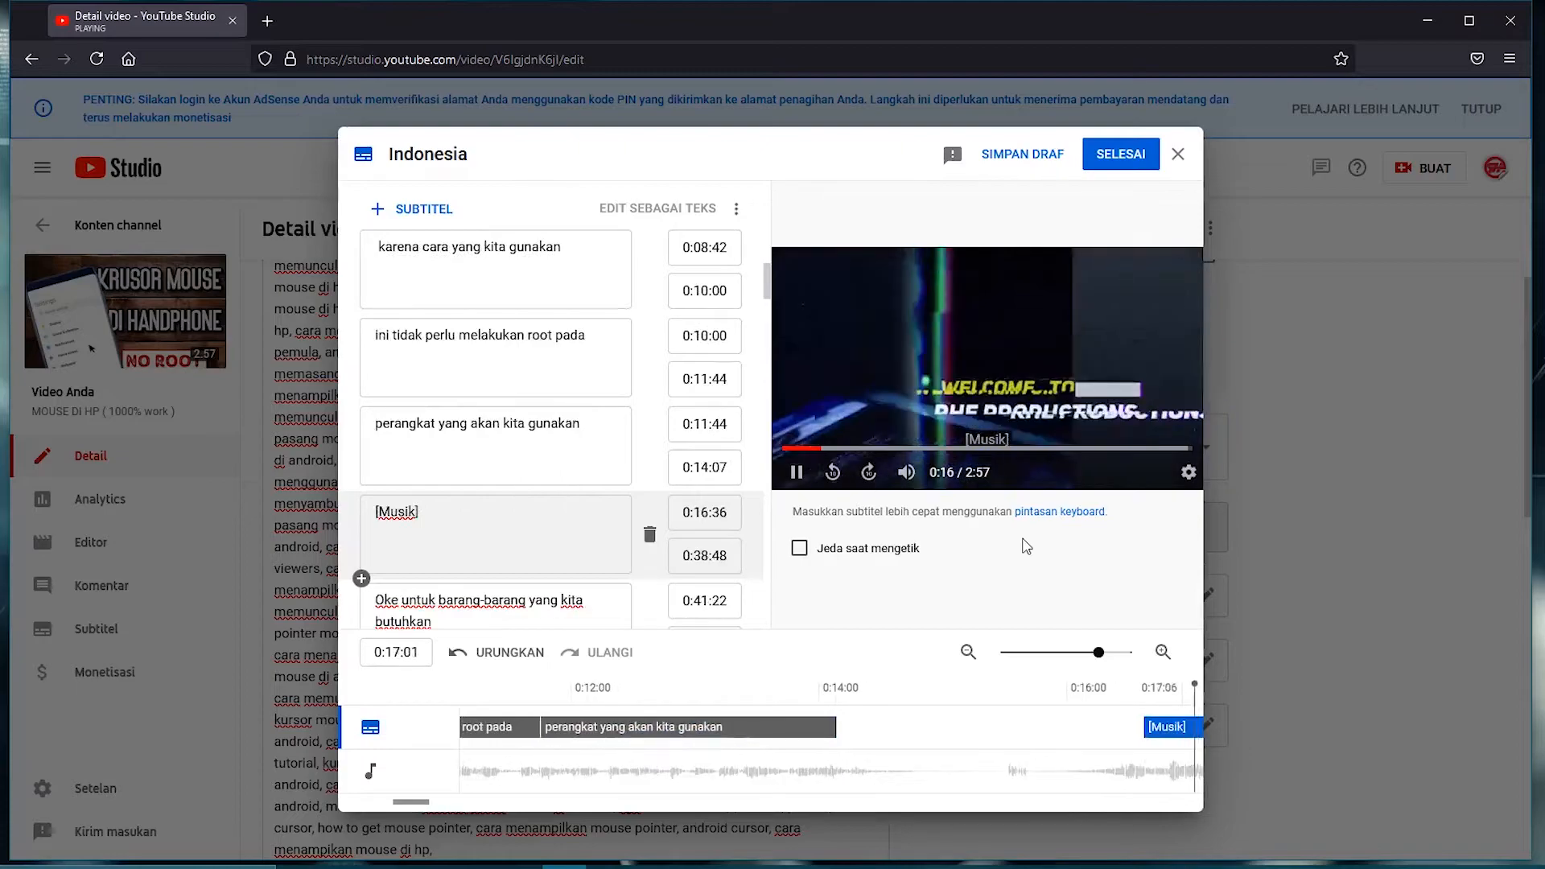
key("shift+space")
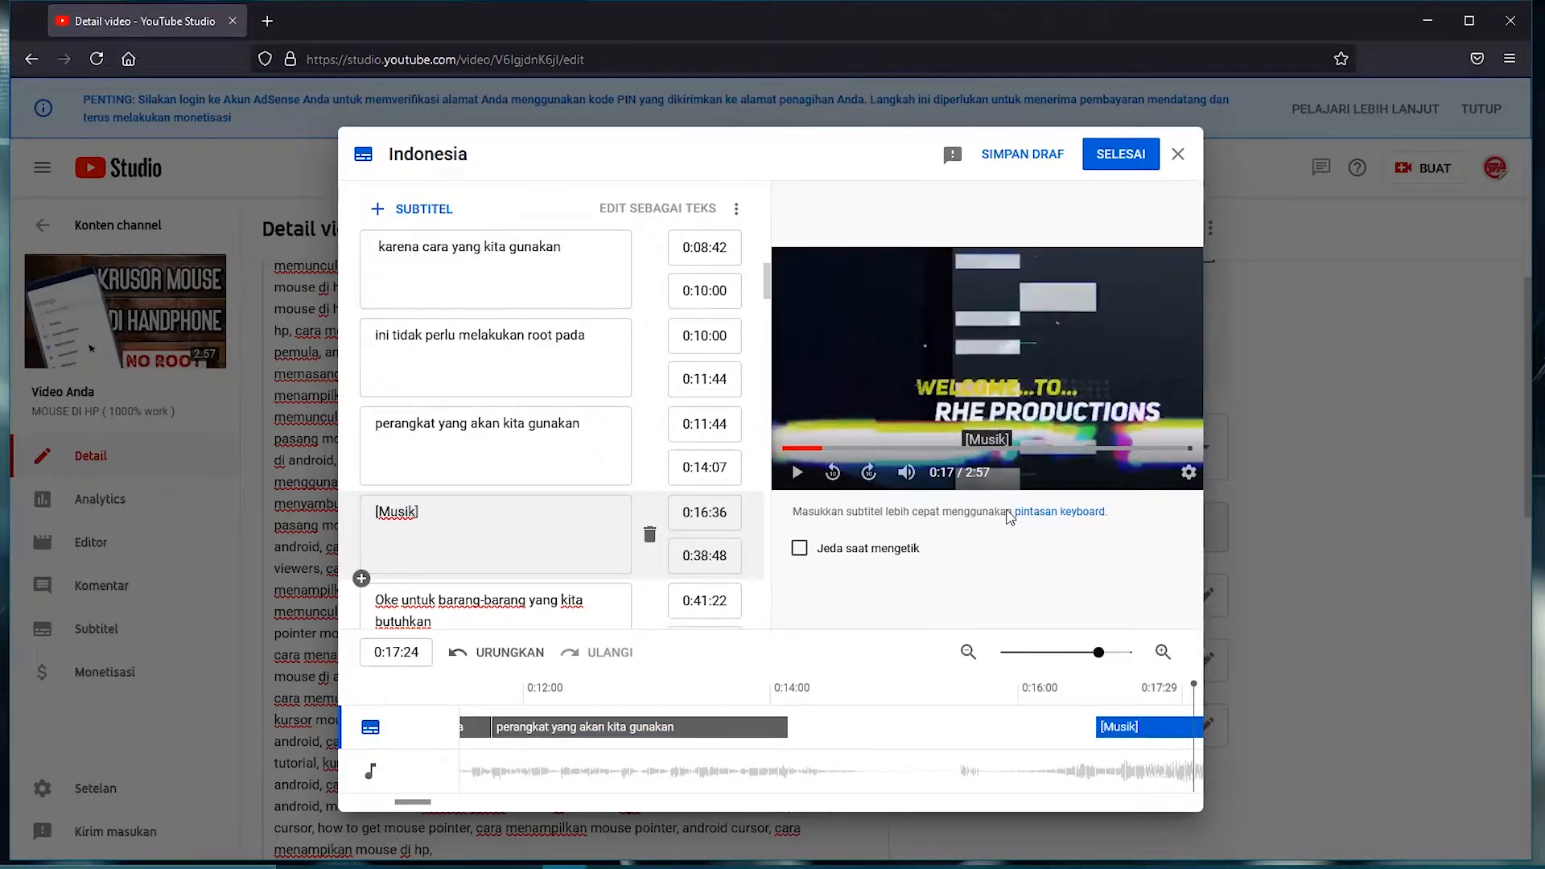
left_click(1125, 166)
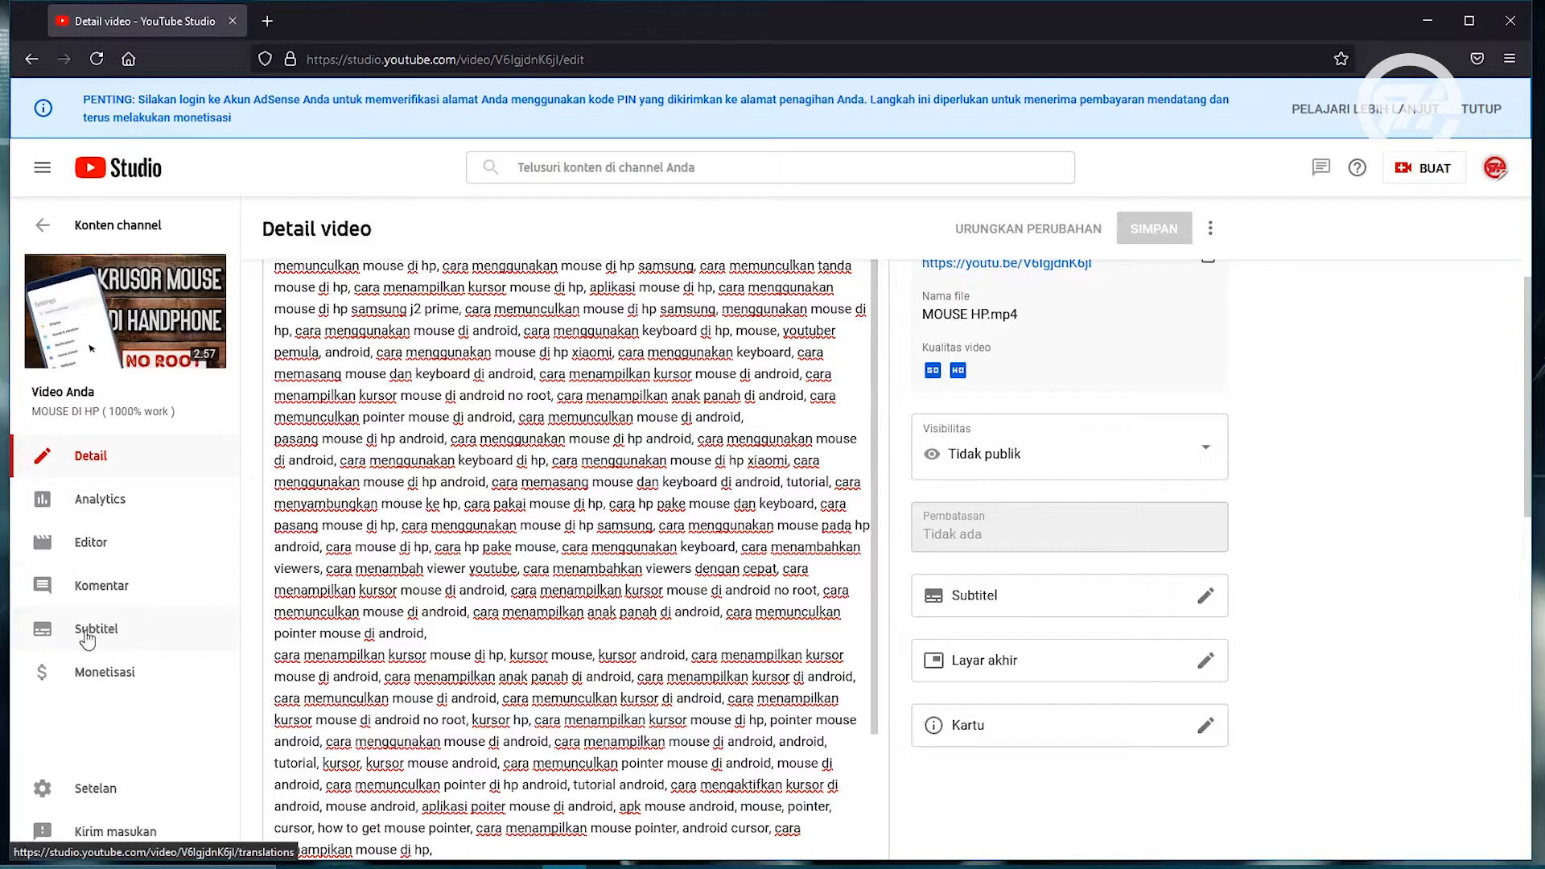
Add Inggris as a subtitle language for the video and open its title and description translation.
left_click(87, 636)
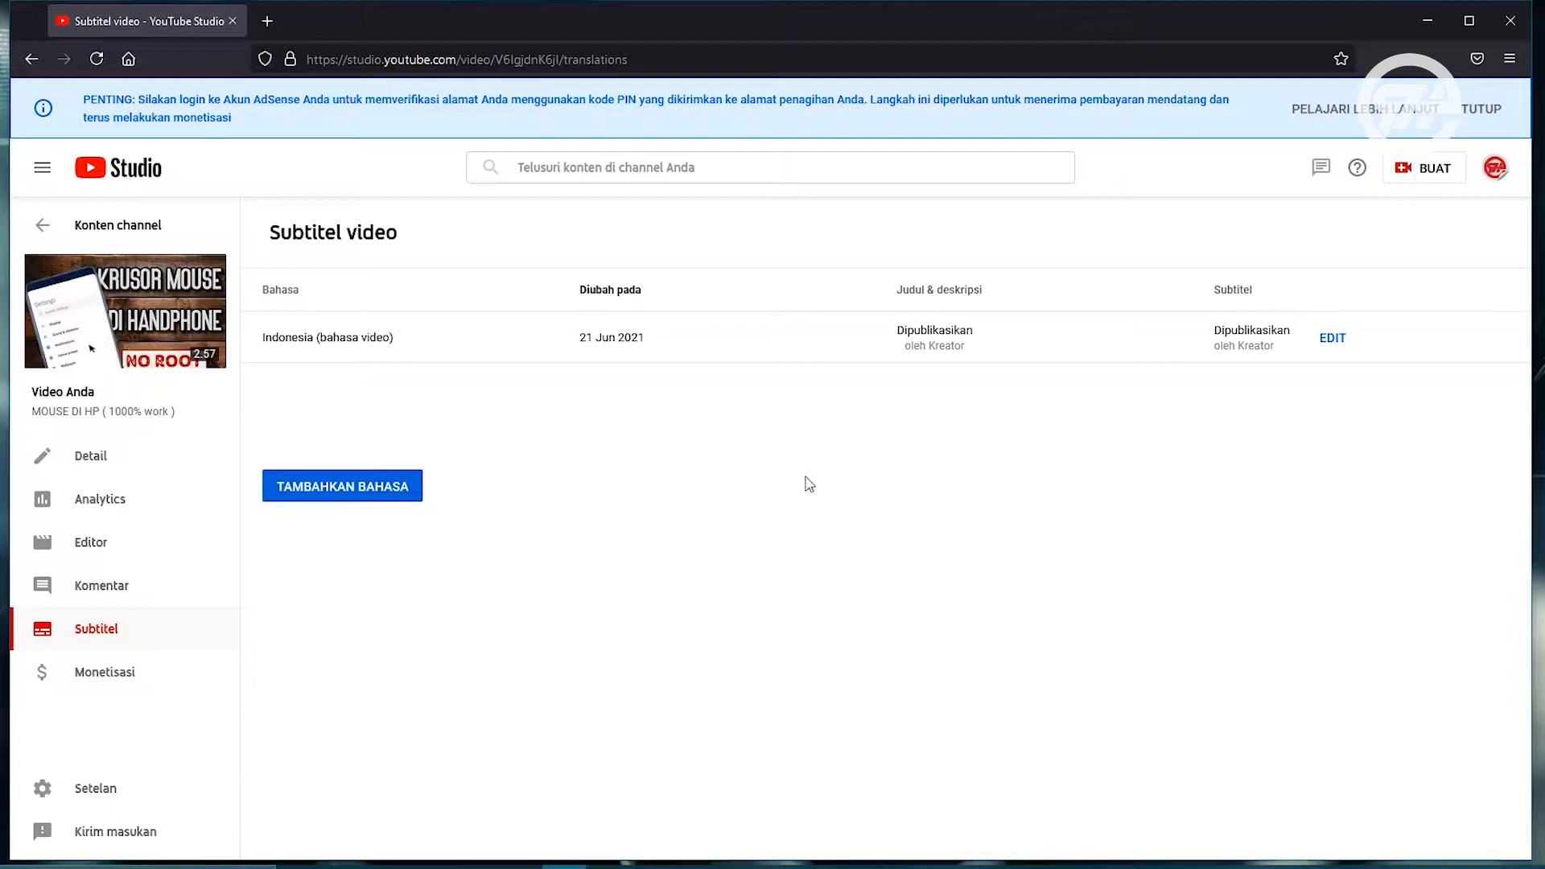
left_click(346, 487)
scroll(595, 305, "down", 5)
scroll(603, 308, "down", 8)
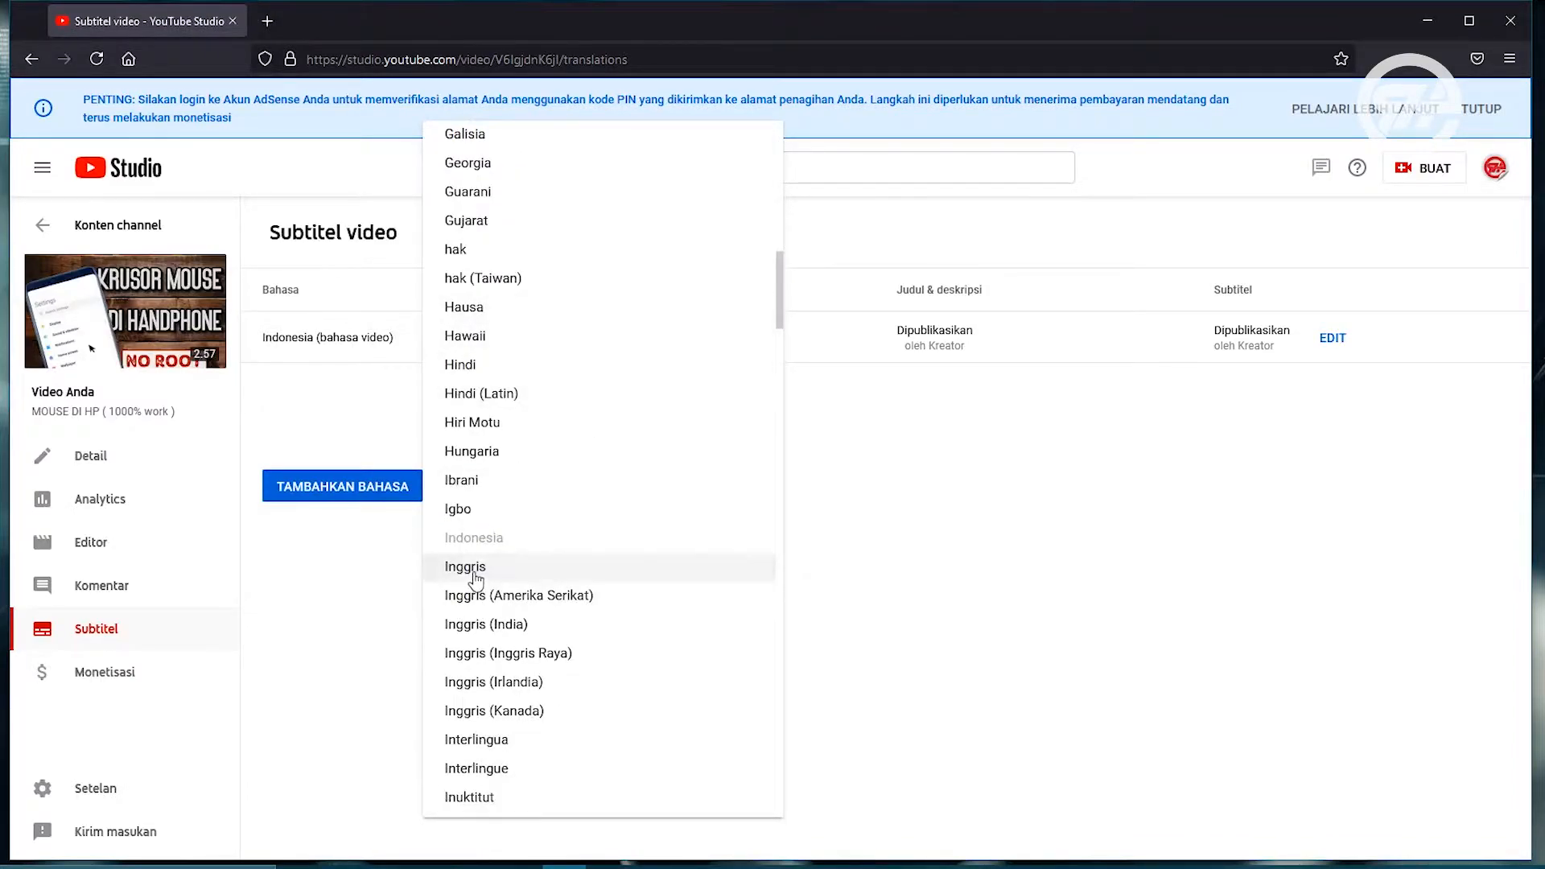
left_click(475, 568)
left_click(954, 393)
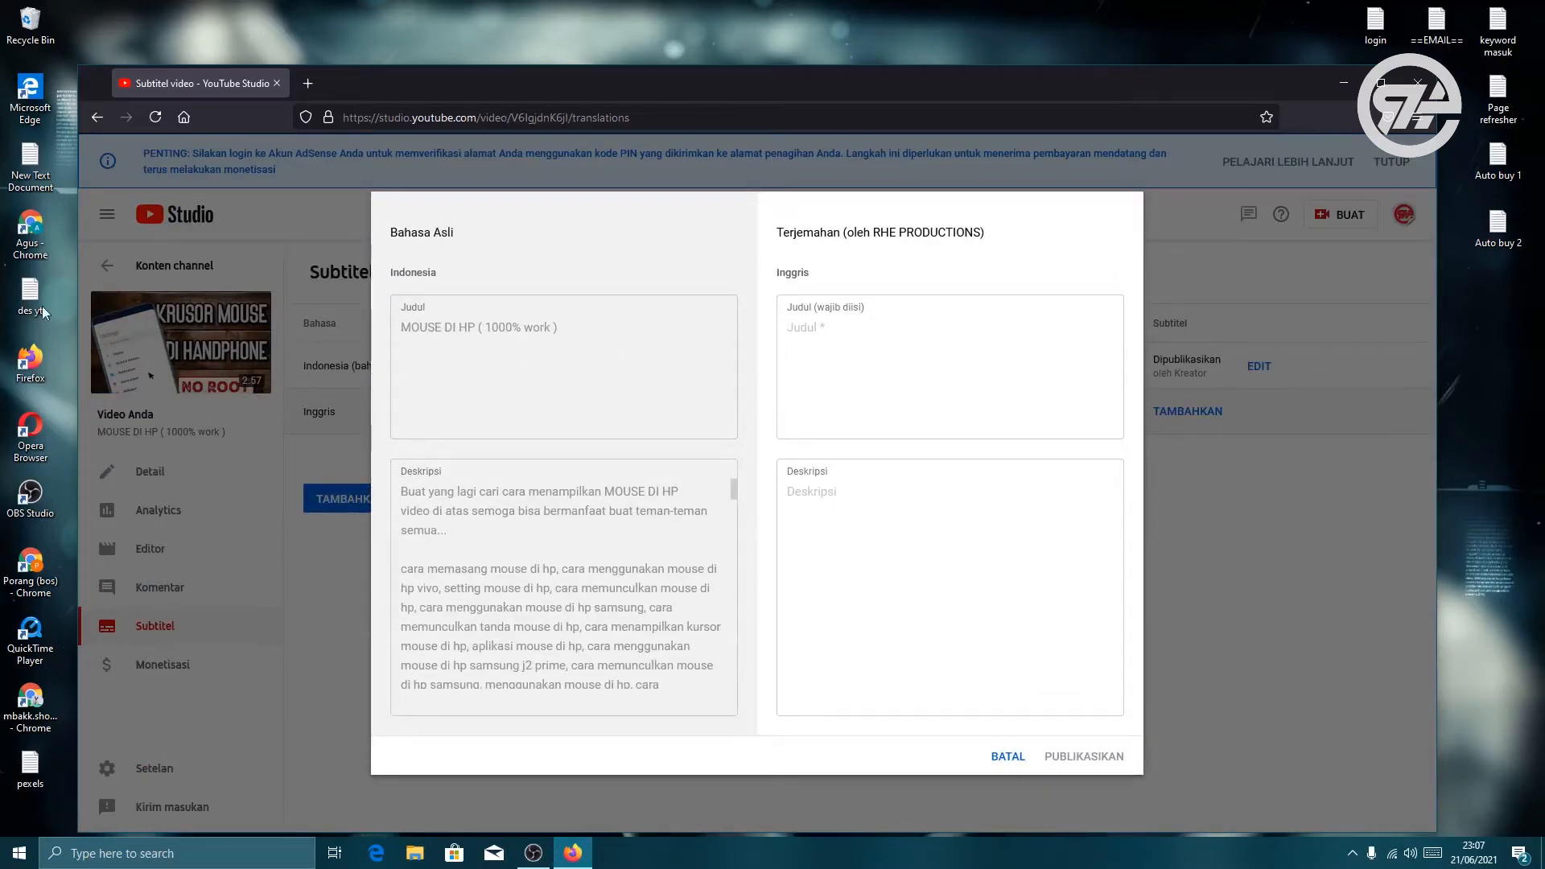
Switch to Chrome and open Google Translate in two tabs, both for Indonesian to English.
double_click(33, 230)
left_click(412, 94)
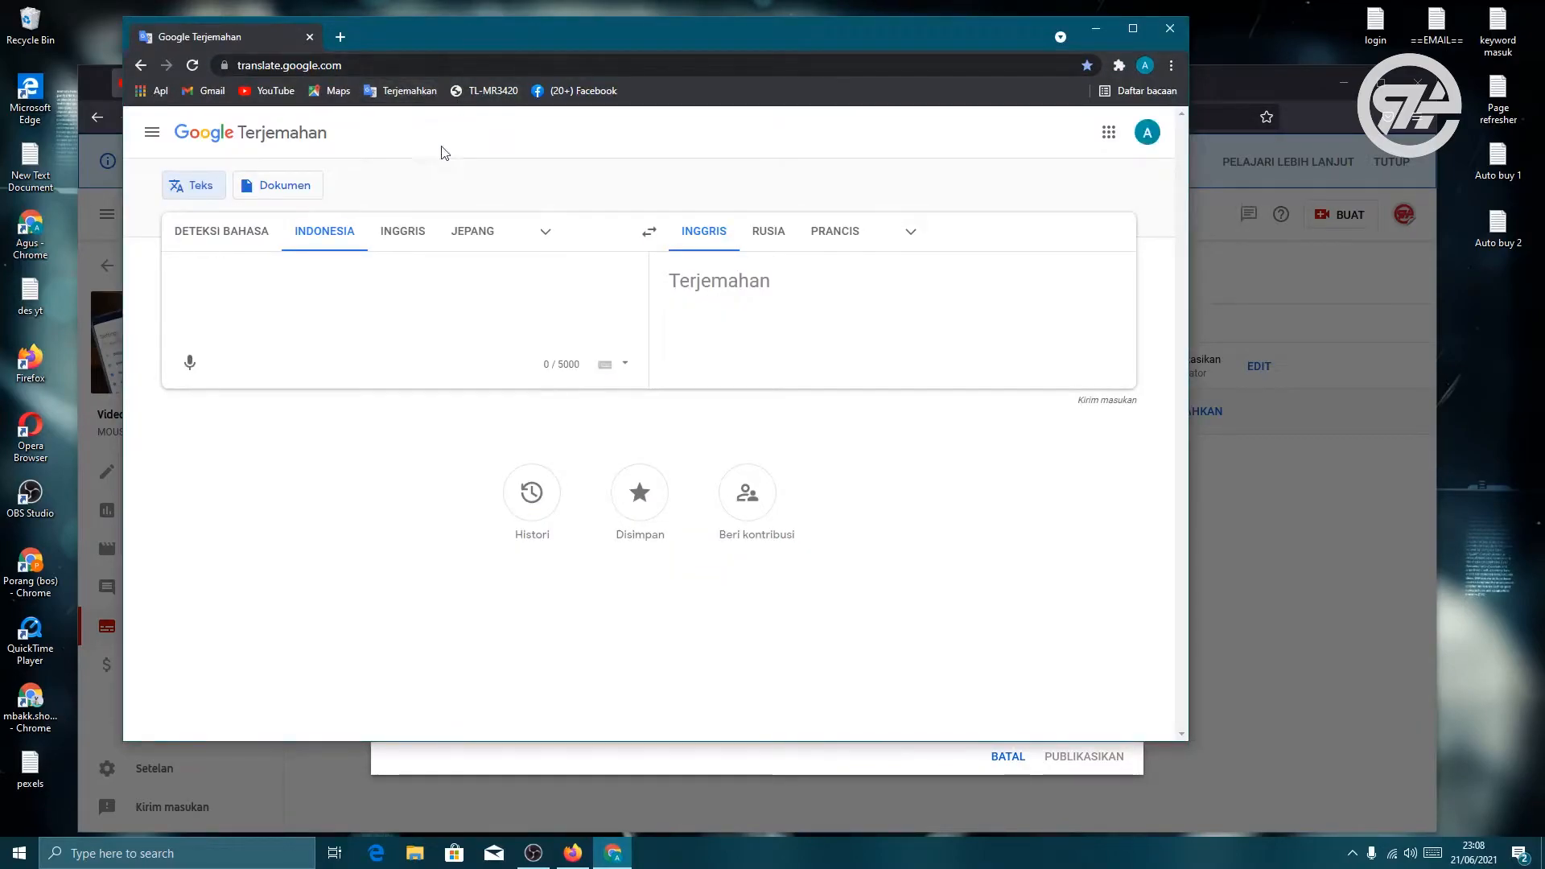
left_click(340, 37)
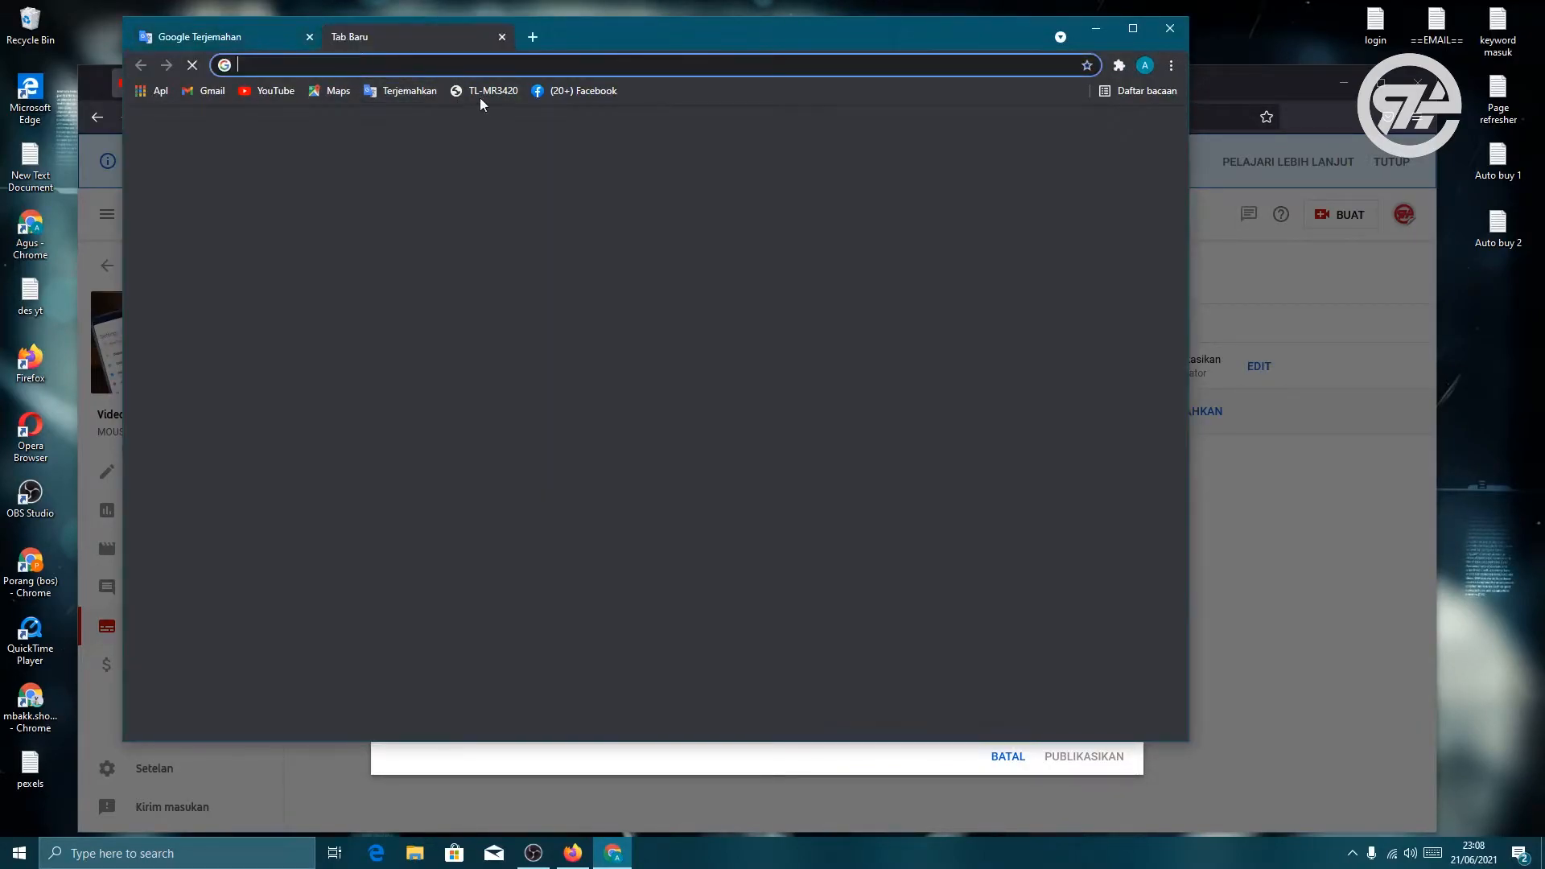
left_click(413, 92)
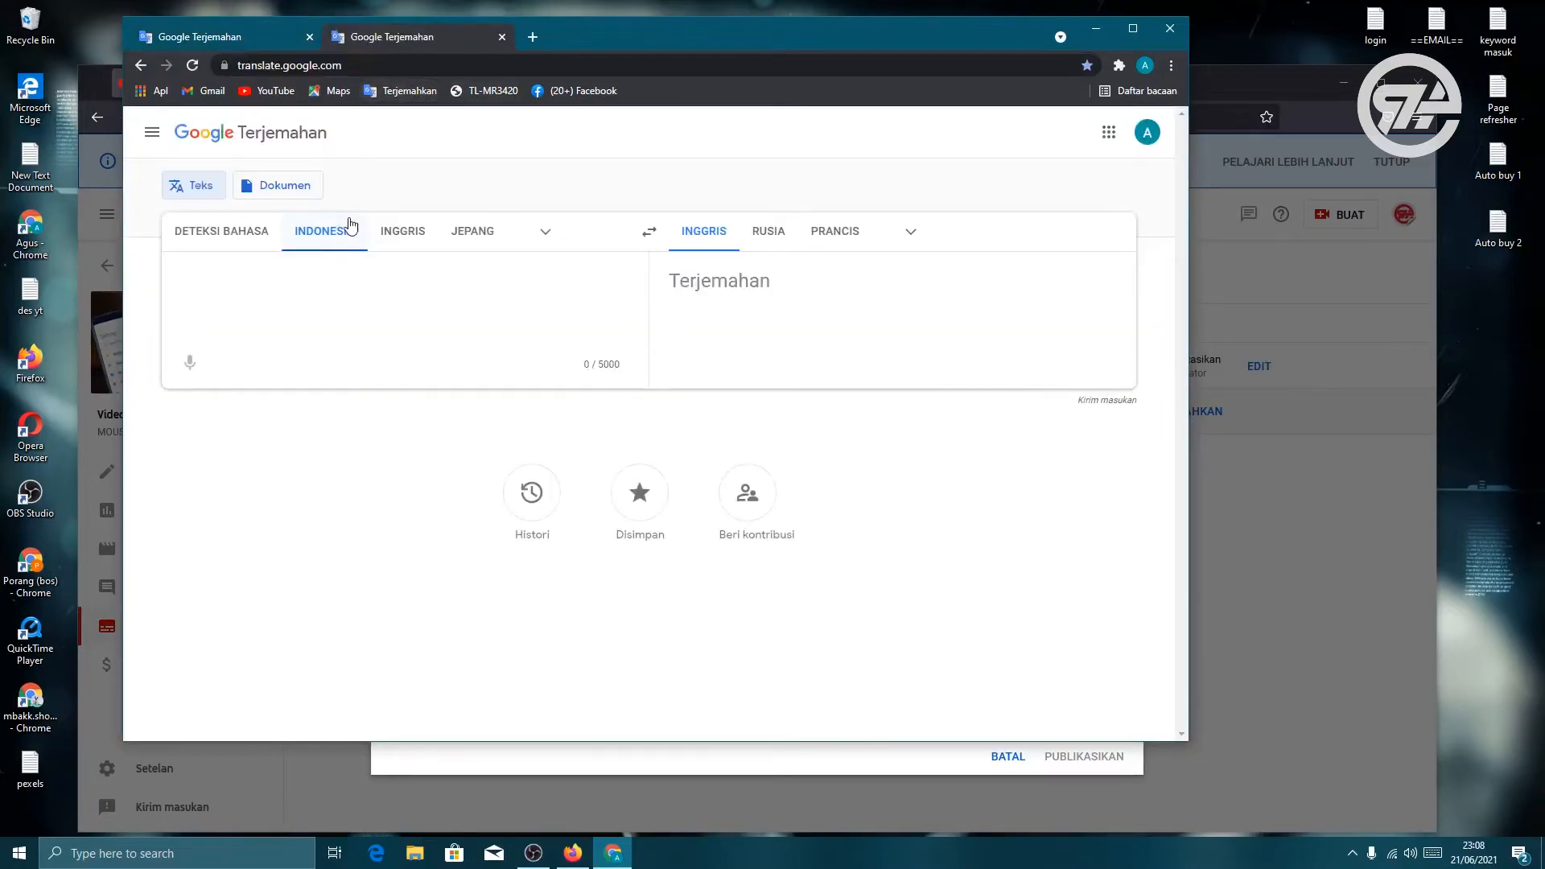
left_click(229, 37)
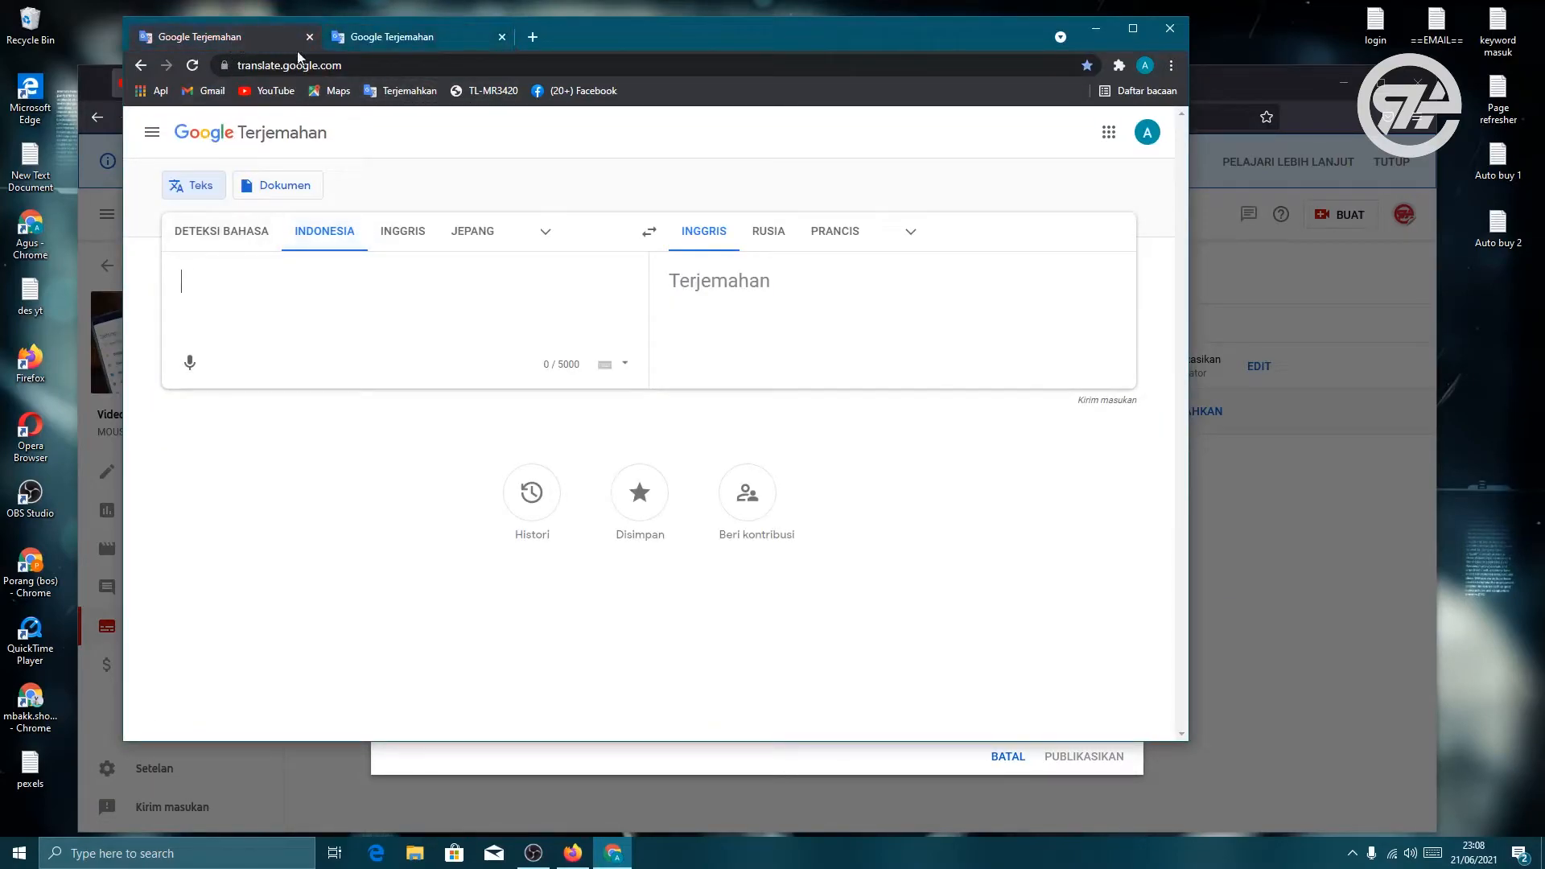
left_click(407, 44)
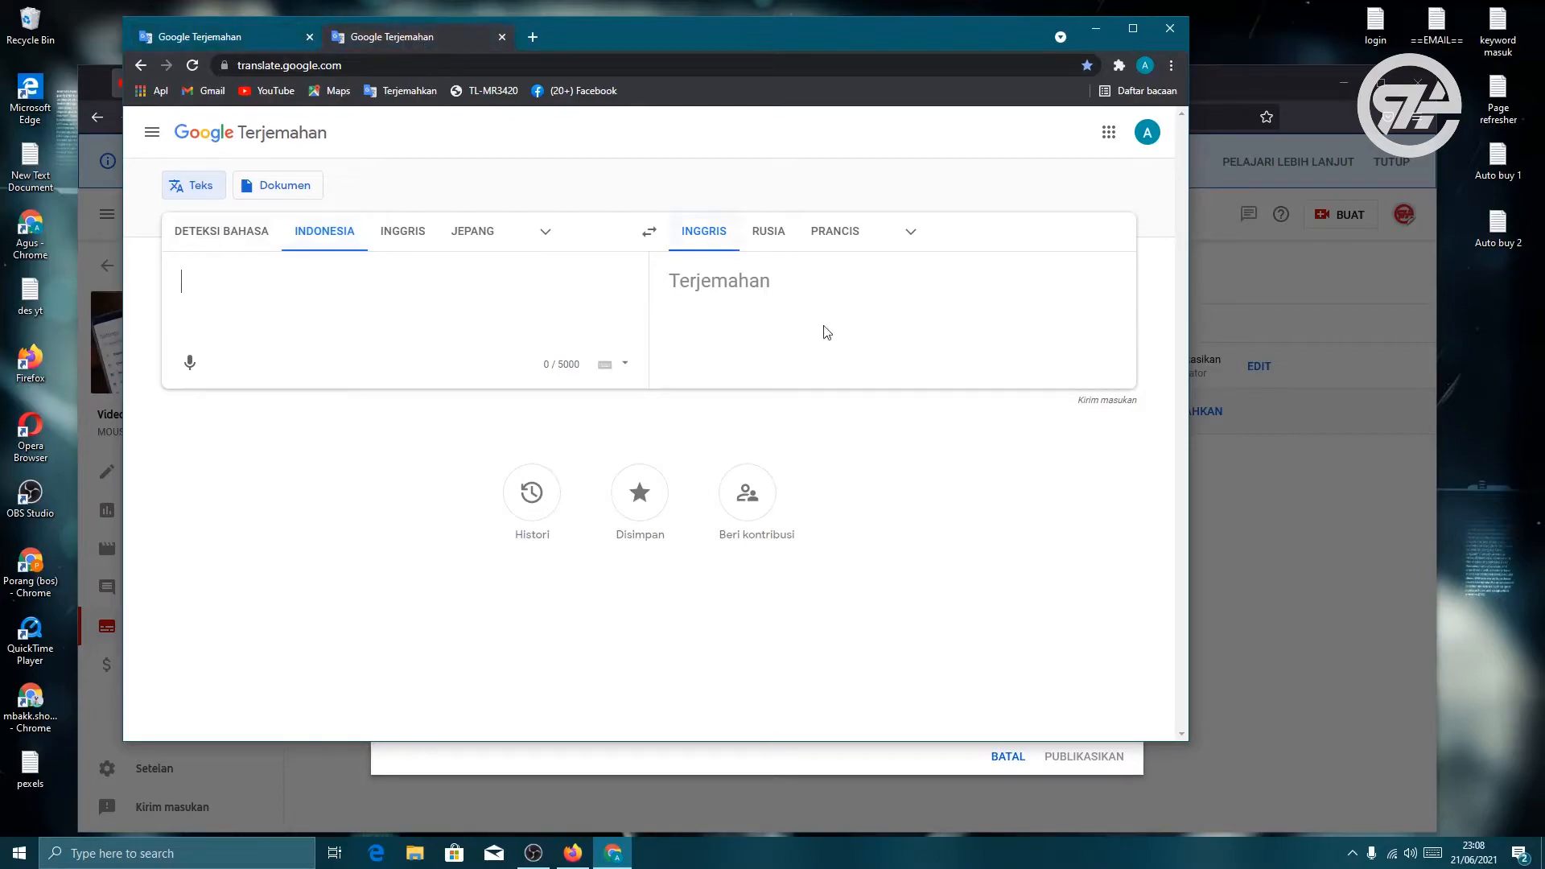
left_click(197, 37)
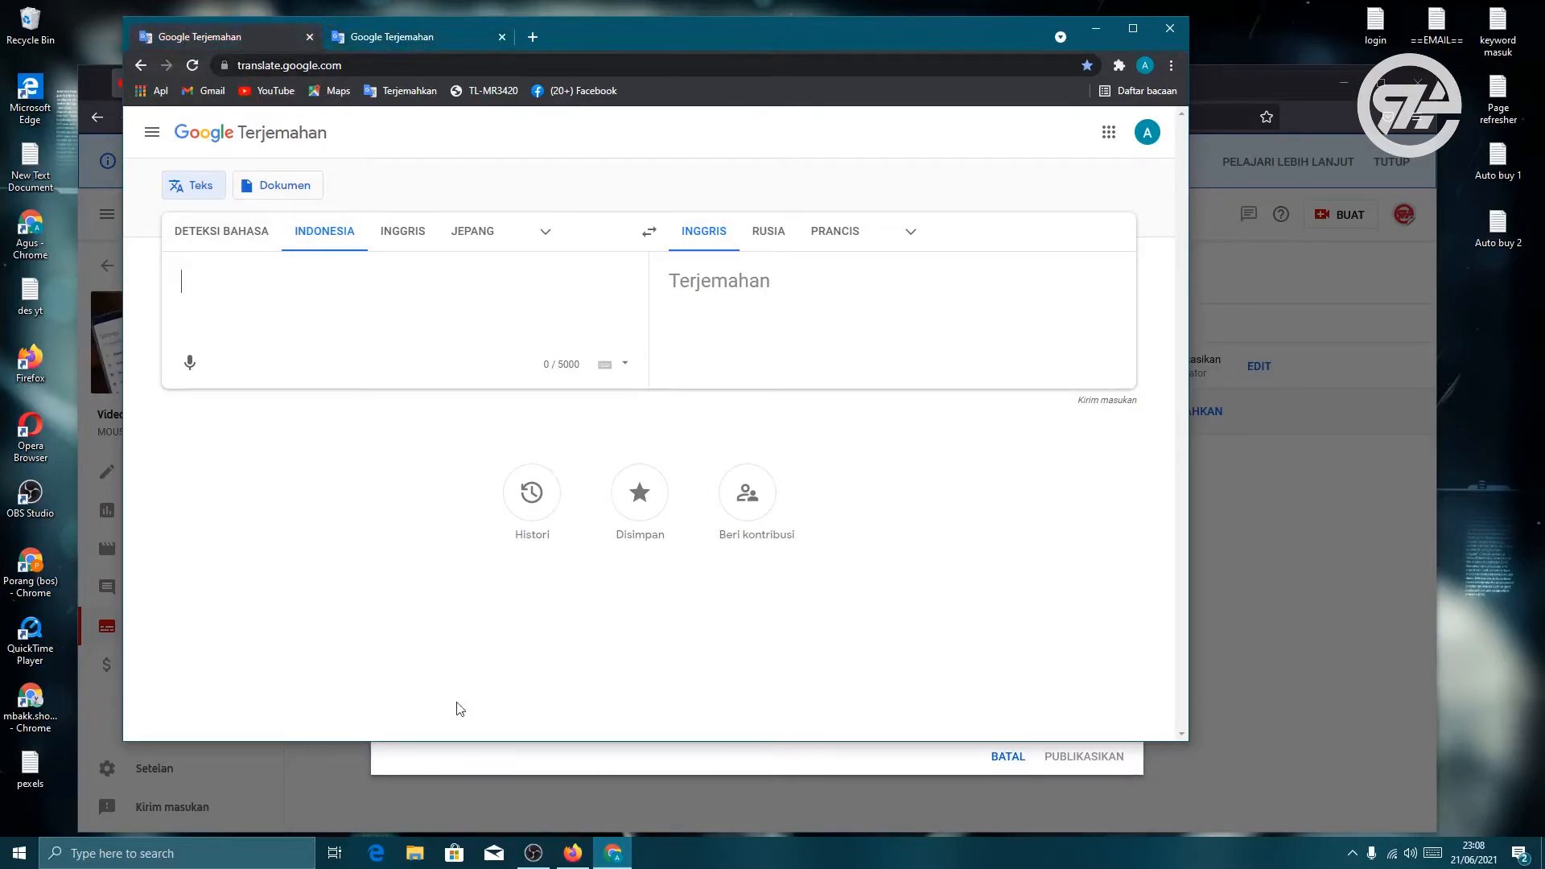
Translate the title "MOUSE DI HP ( 1000% work )" into English with Google Translate and paste "MOUSE ON HP ( 1000% work )" as the English title.
left_click(505, 771)
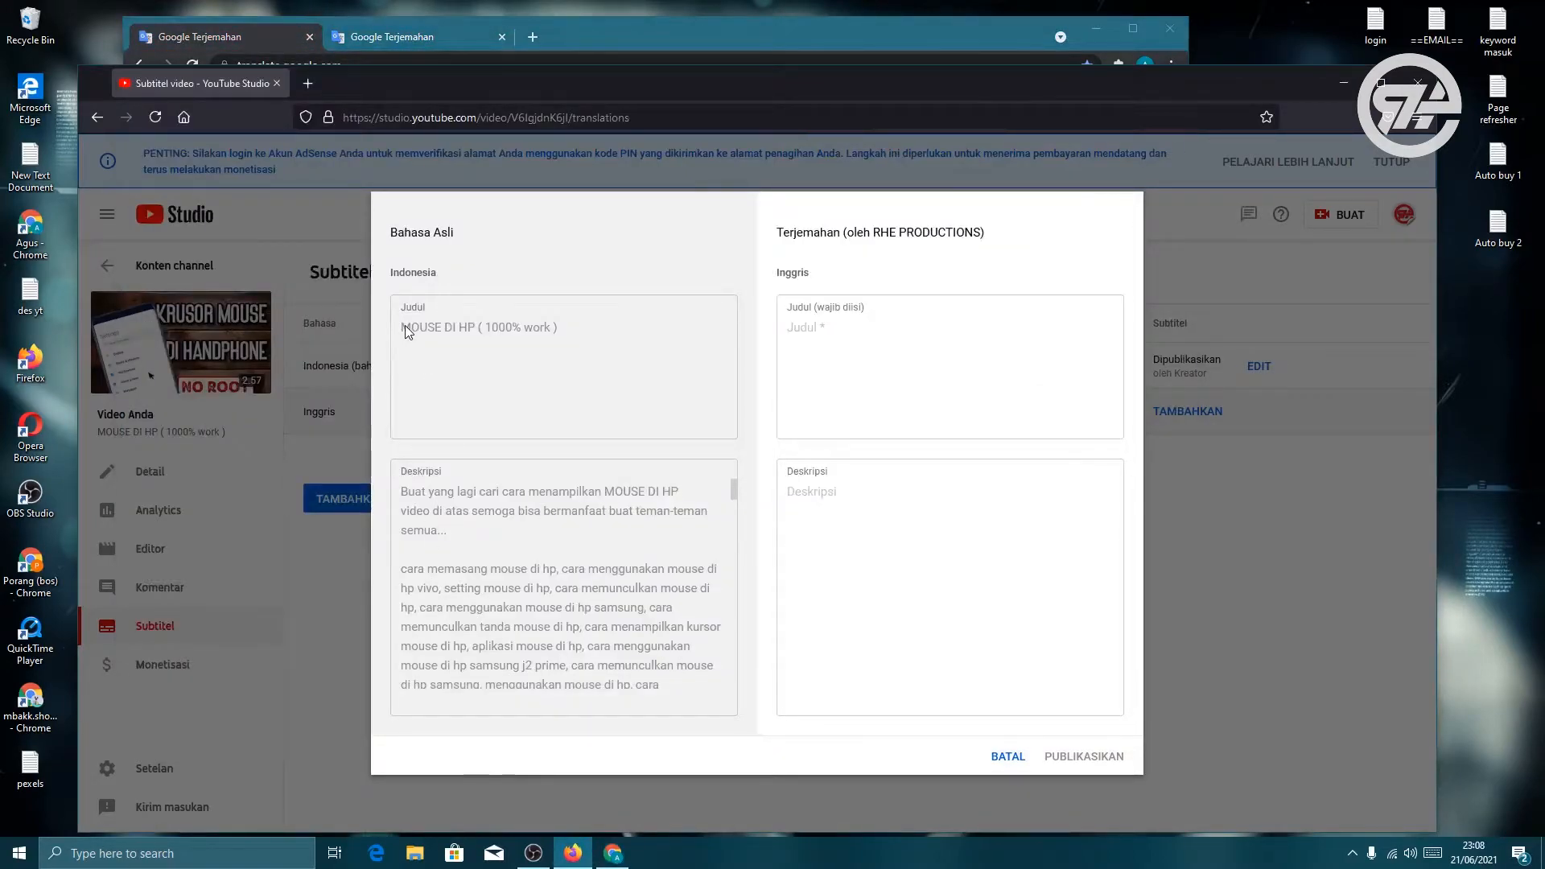
left_click_drag(402, 325, 562, 352)
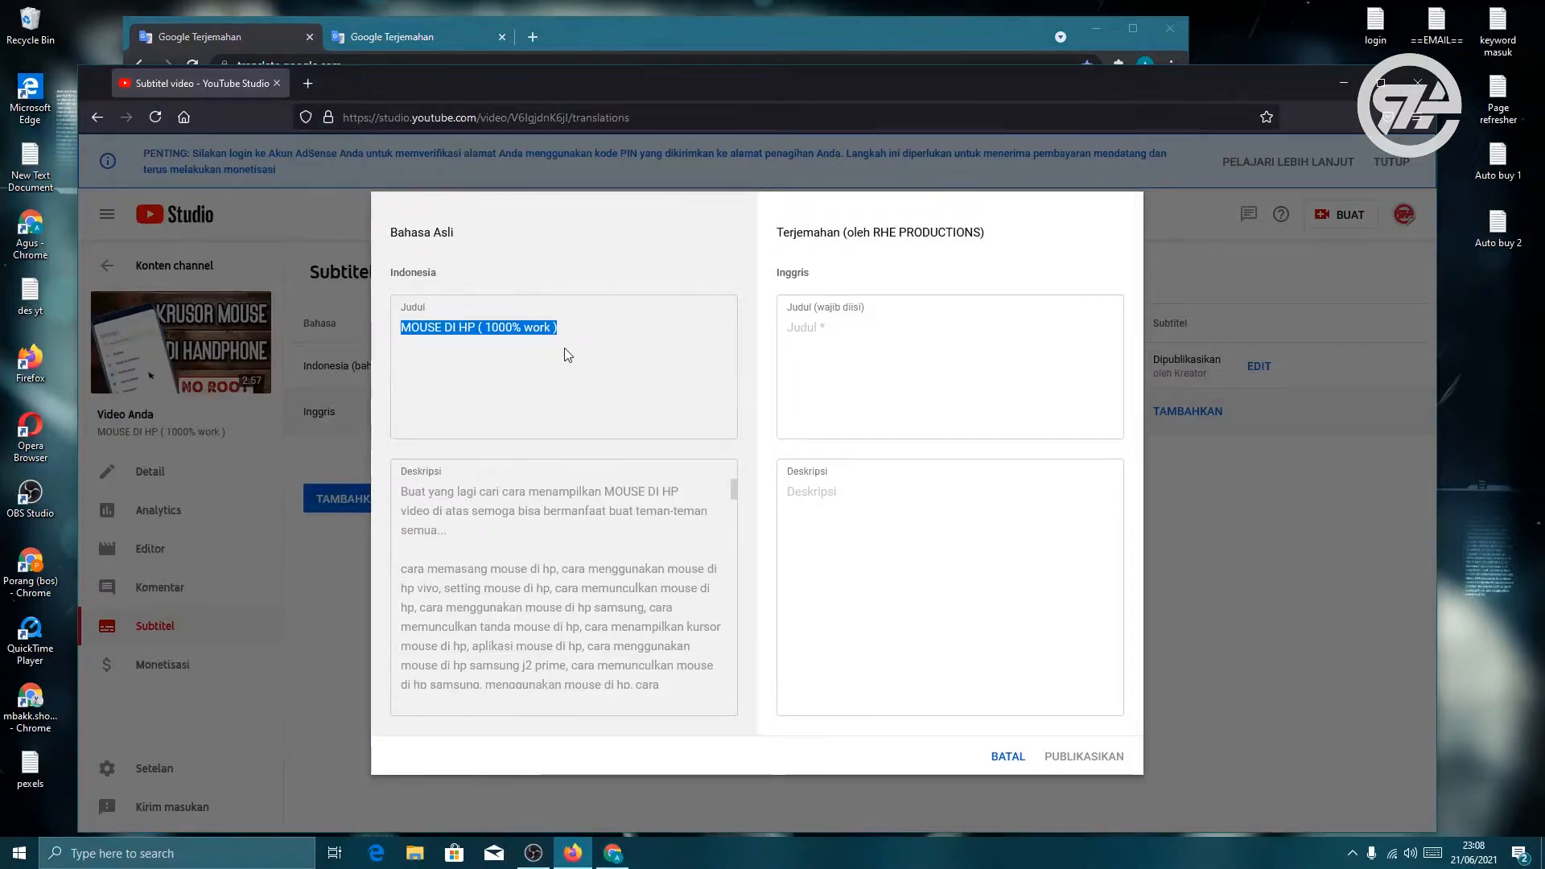
left_click(281, 33)
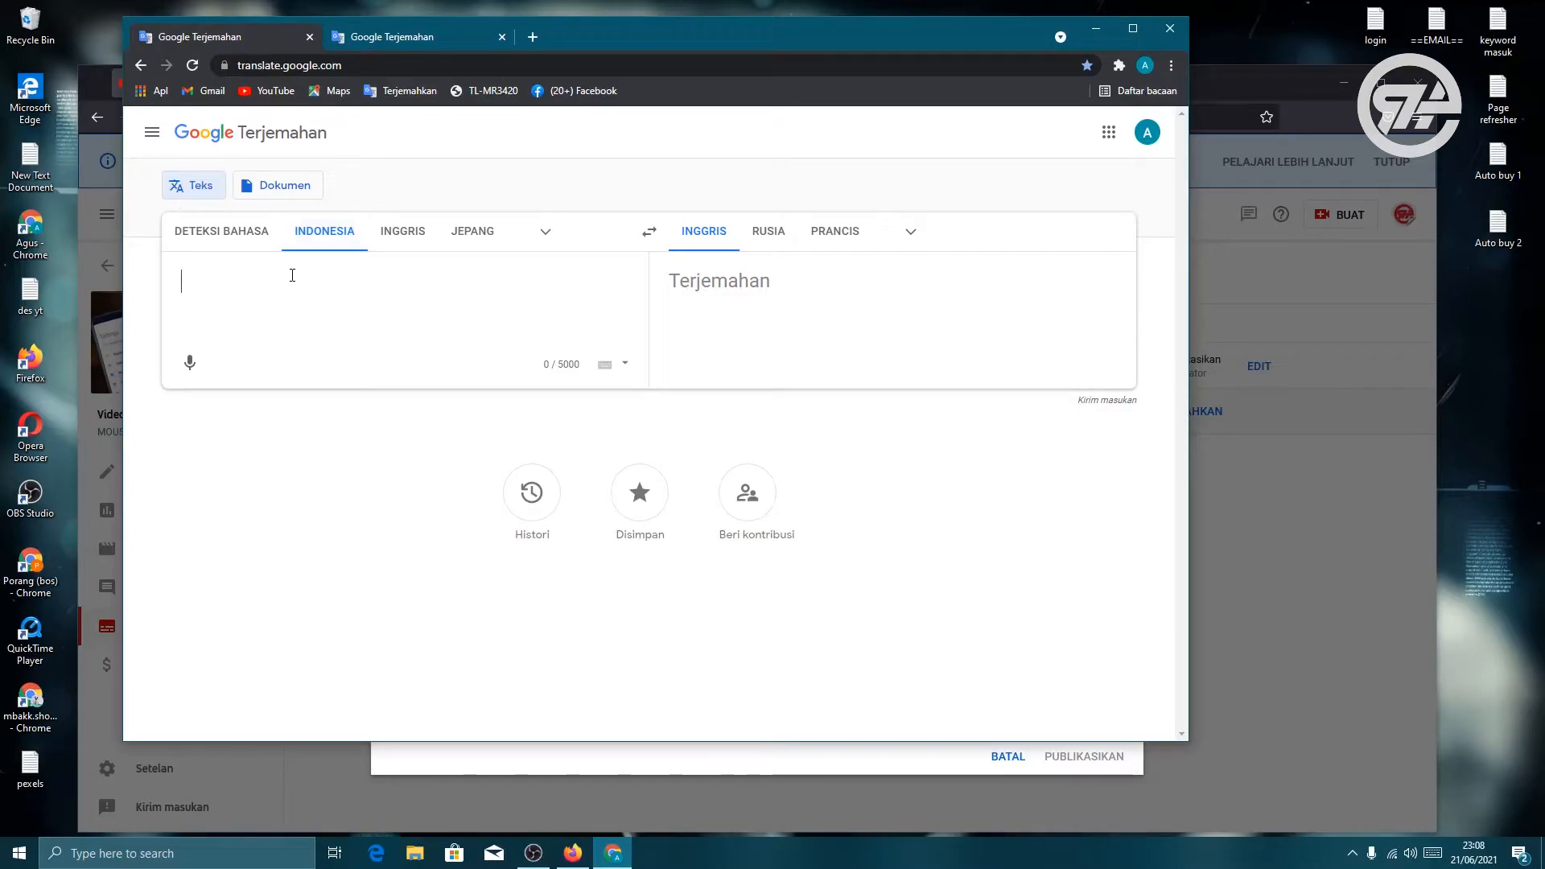
key("ctrl+v")
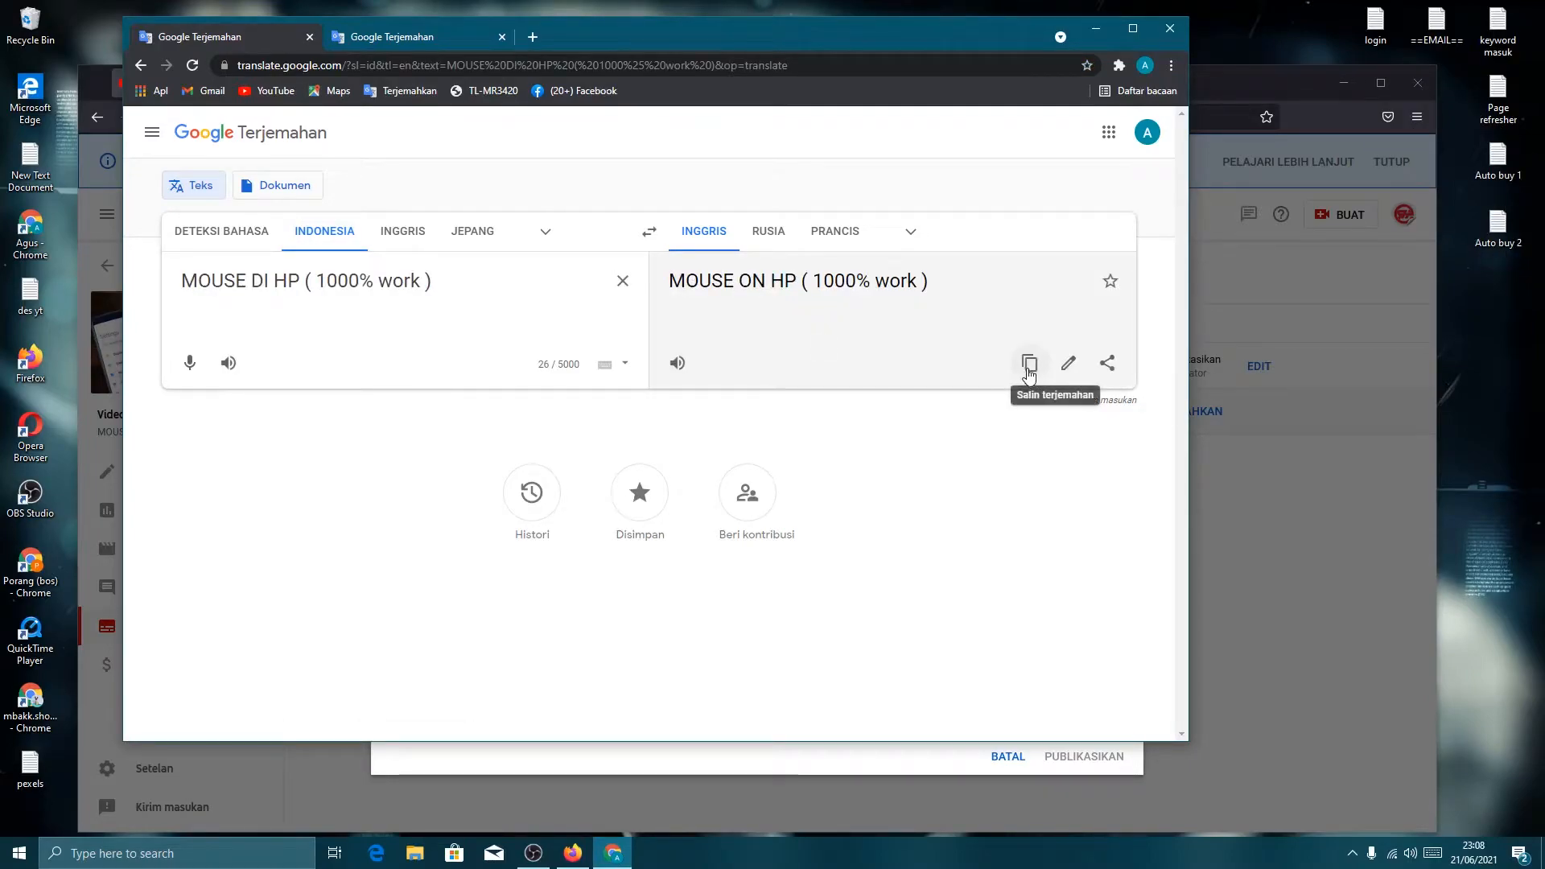
left_click(1030, 363)
left_click(572, 853)
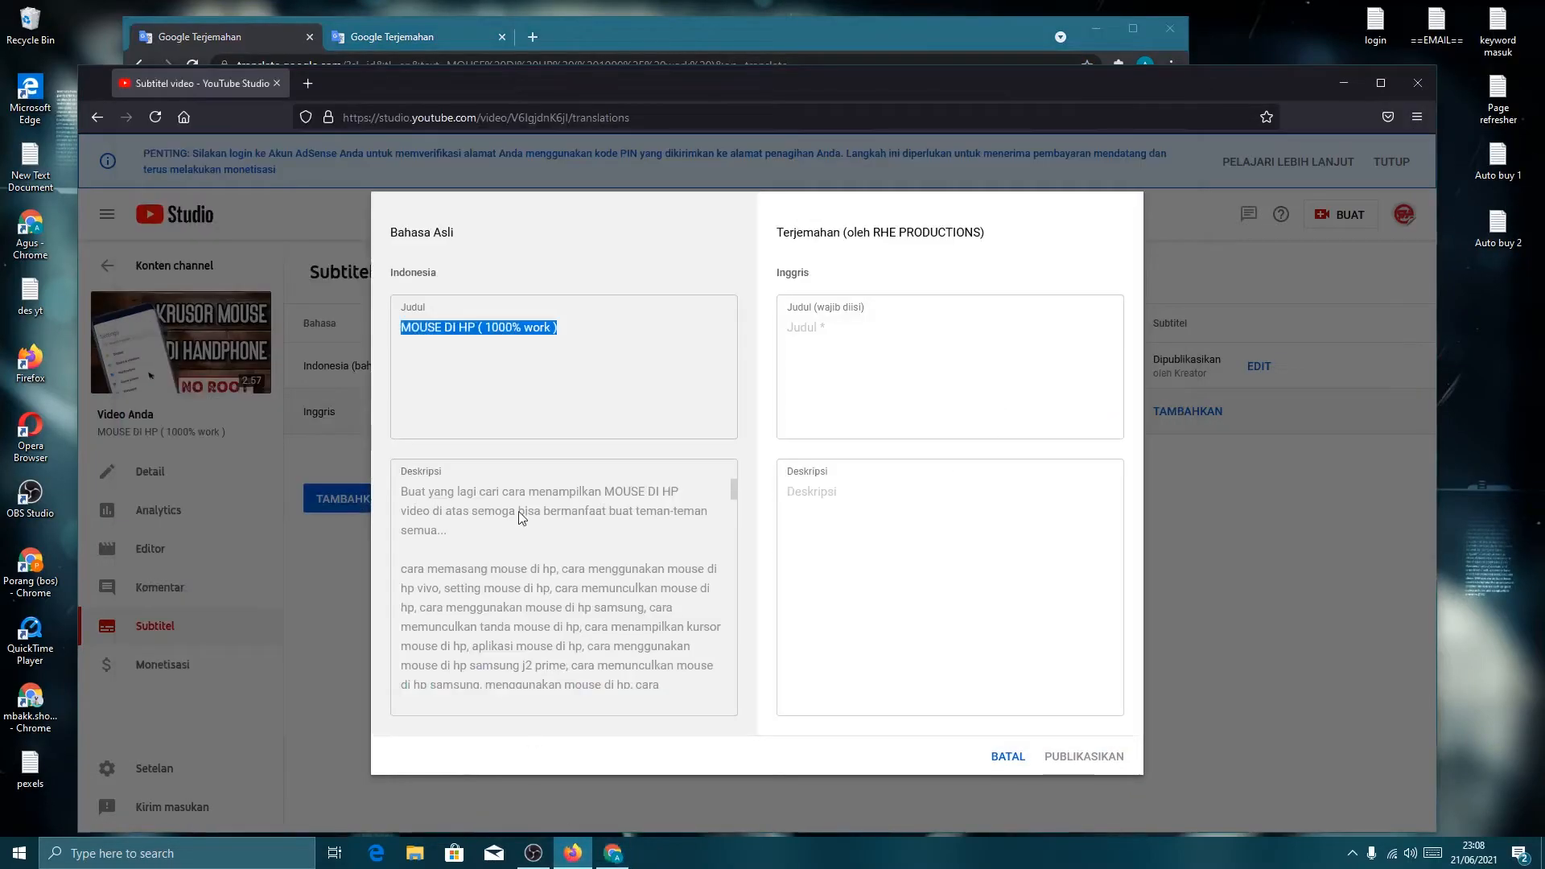
left_click(841, 354)
right_click(853, 349)
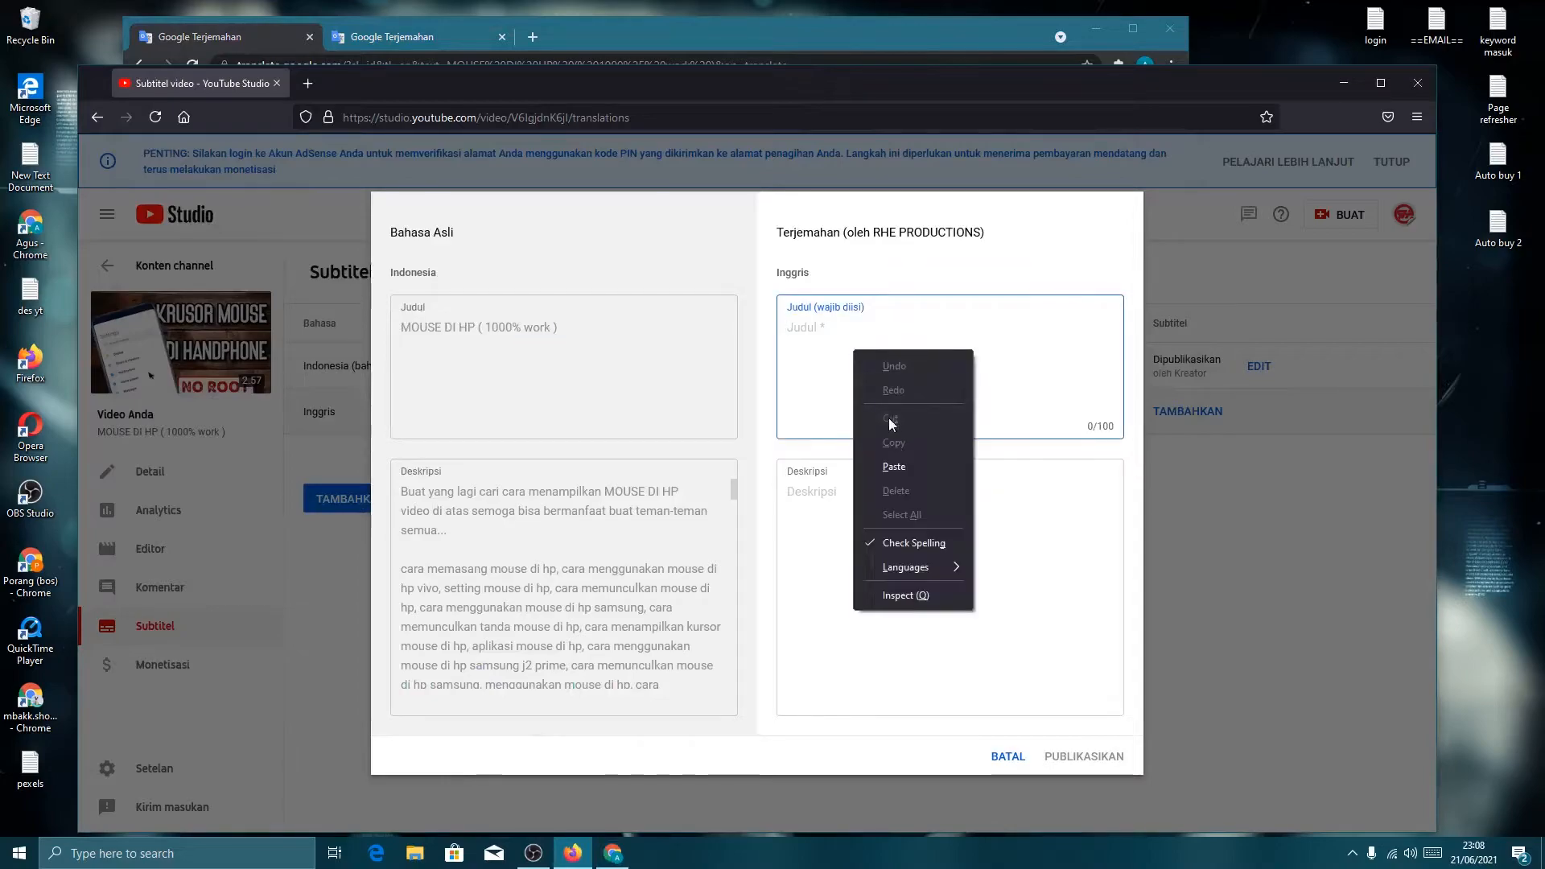
left_click(892, 467)
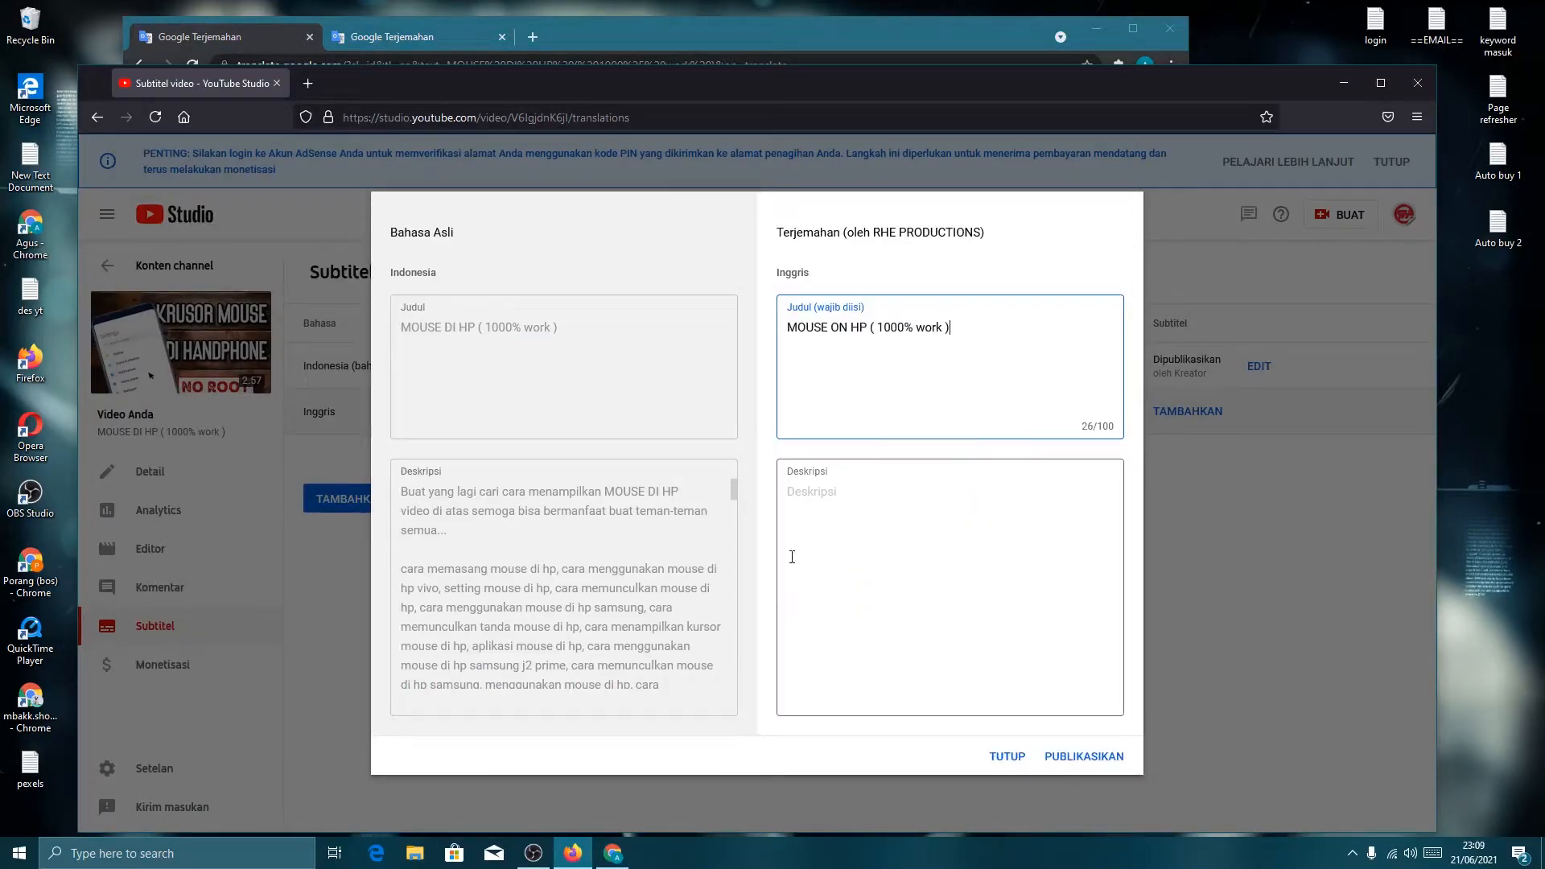
Copy the video's full Indonesian description, translate it into English in the second Google Translate tab, and copy the translation.
left_click_drag(402, 489, 745, 579)
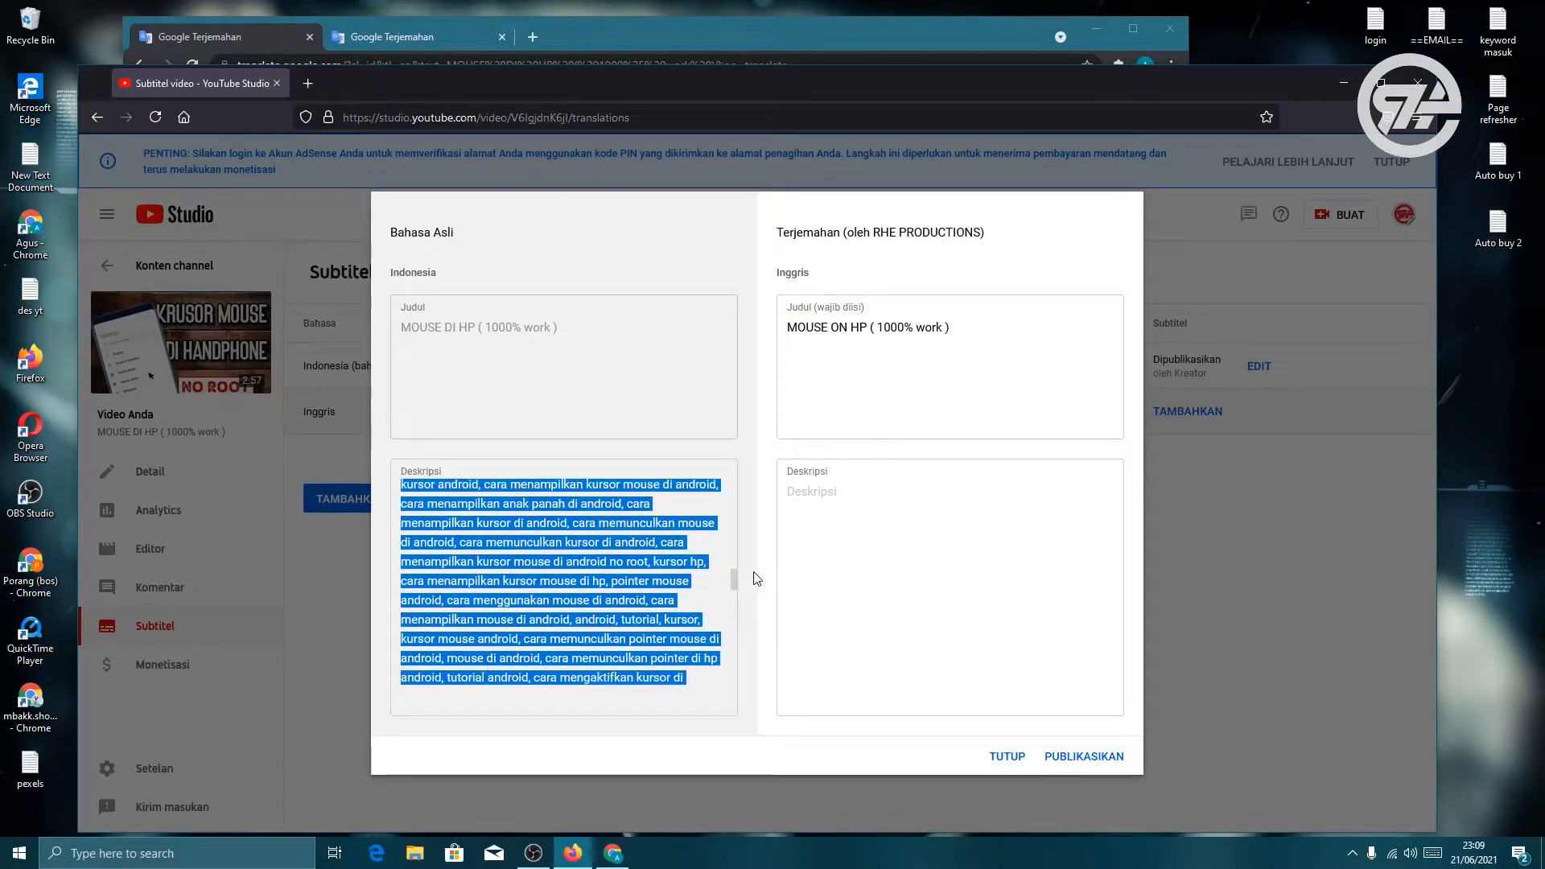
left_click(279, 36)
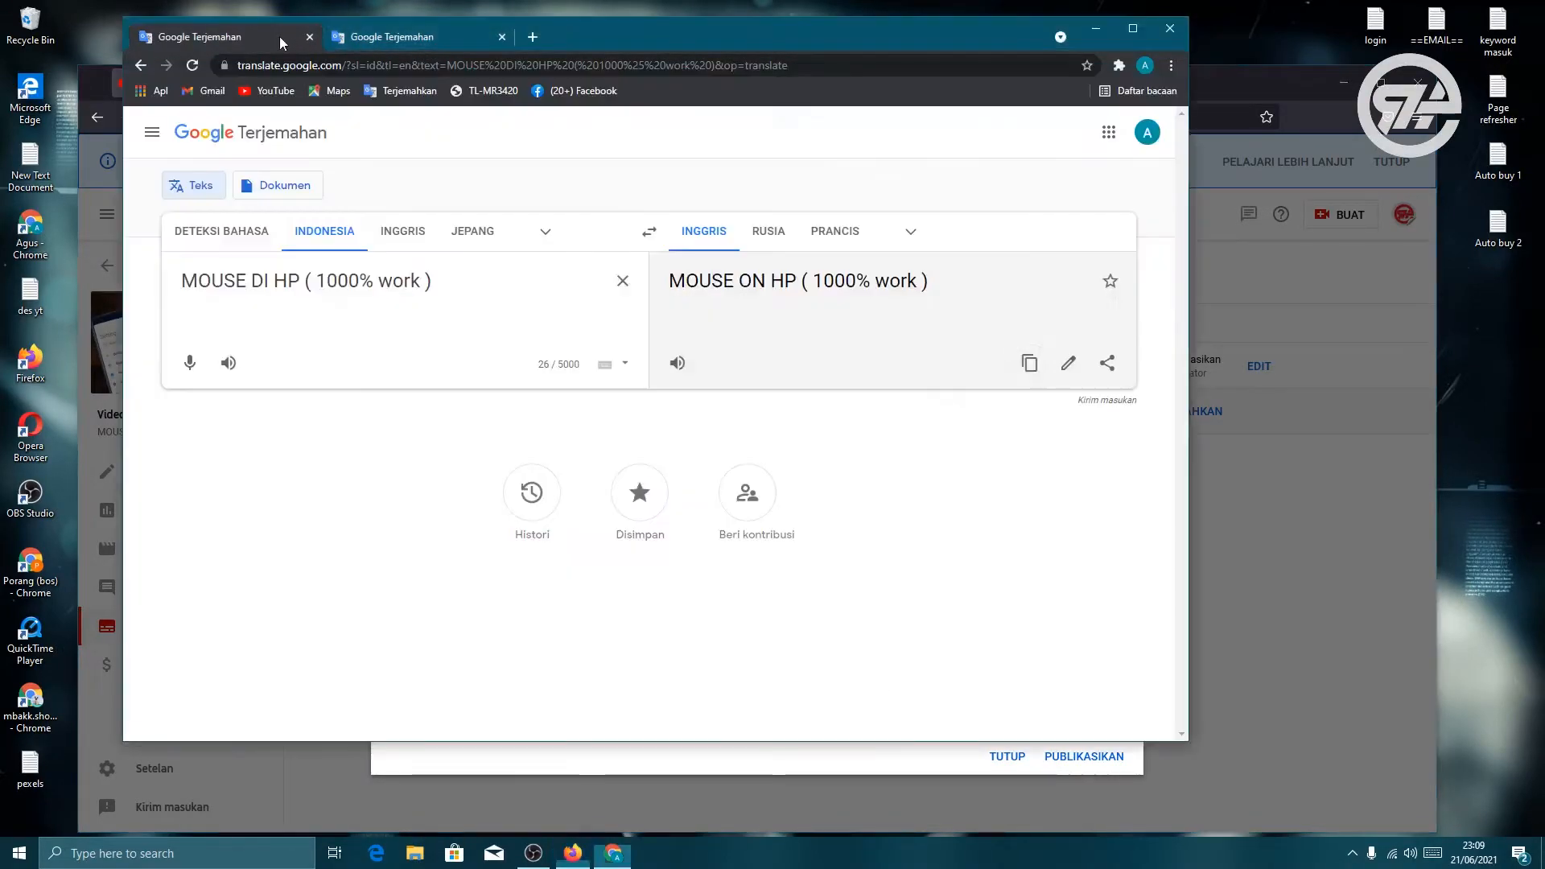
left_click(428, 38)
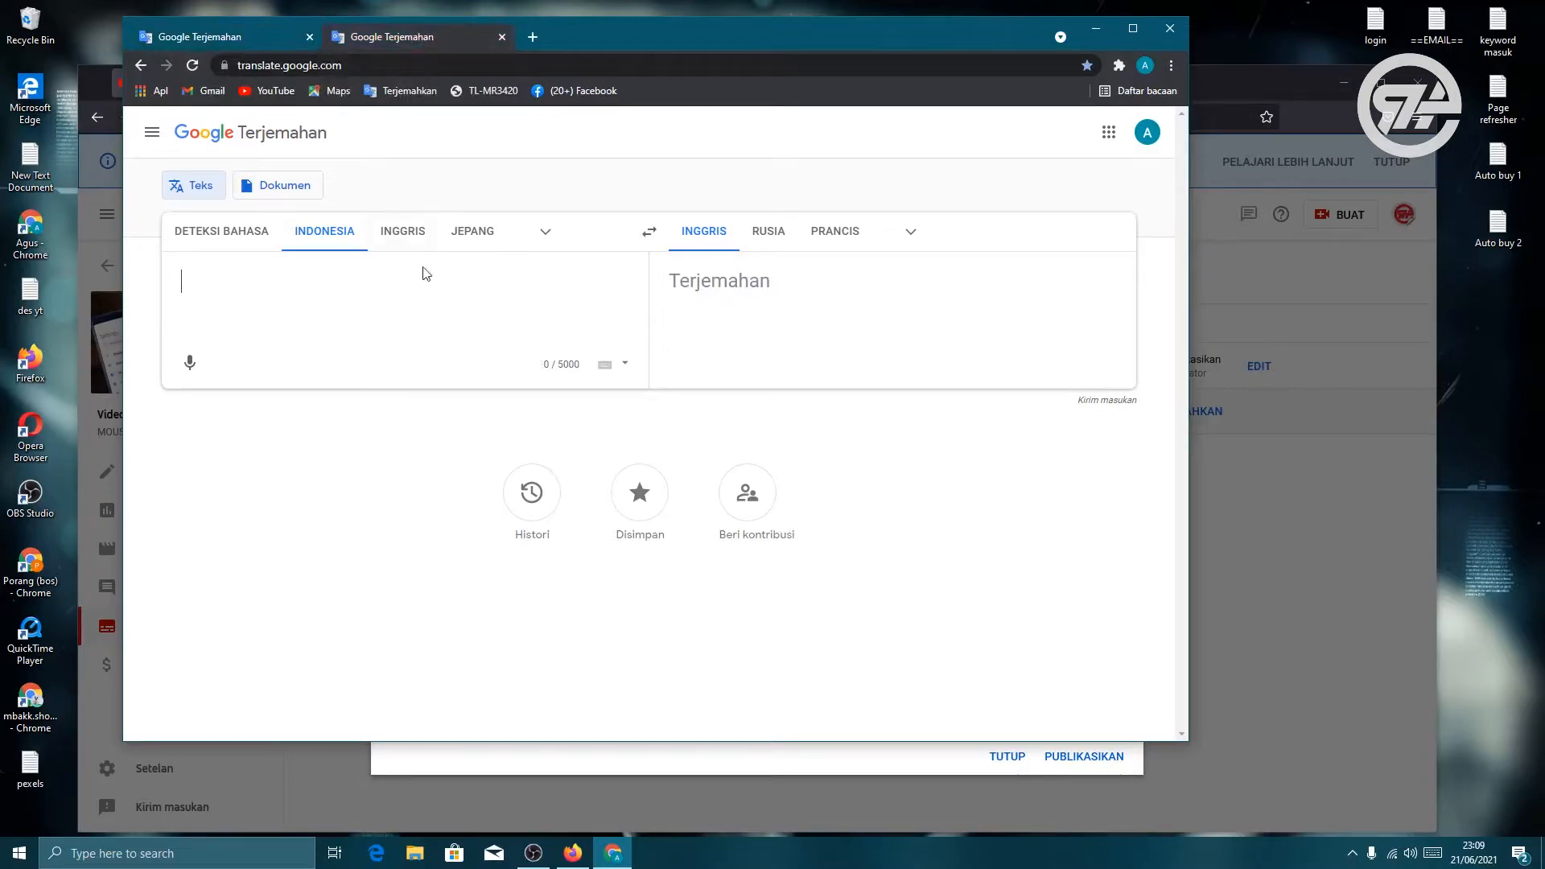
right_click(304, 286)
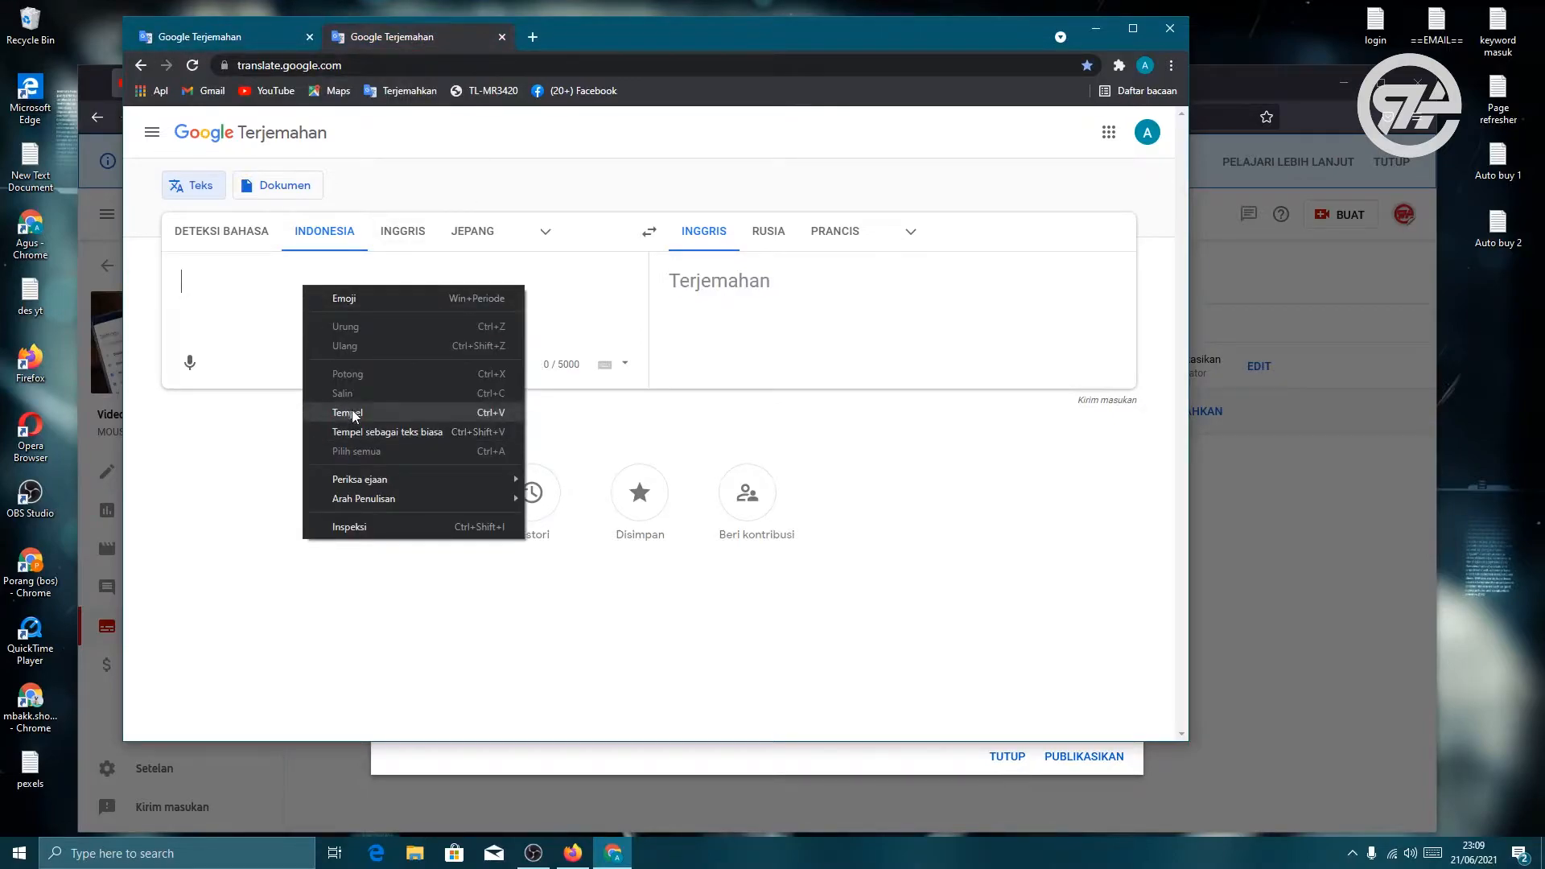
left_click(355, 412)
scroll(651, 372, "up", 10)
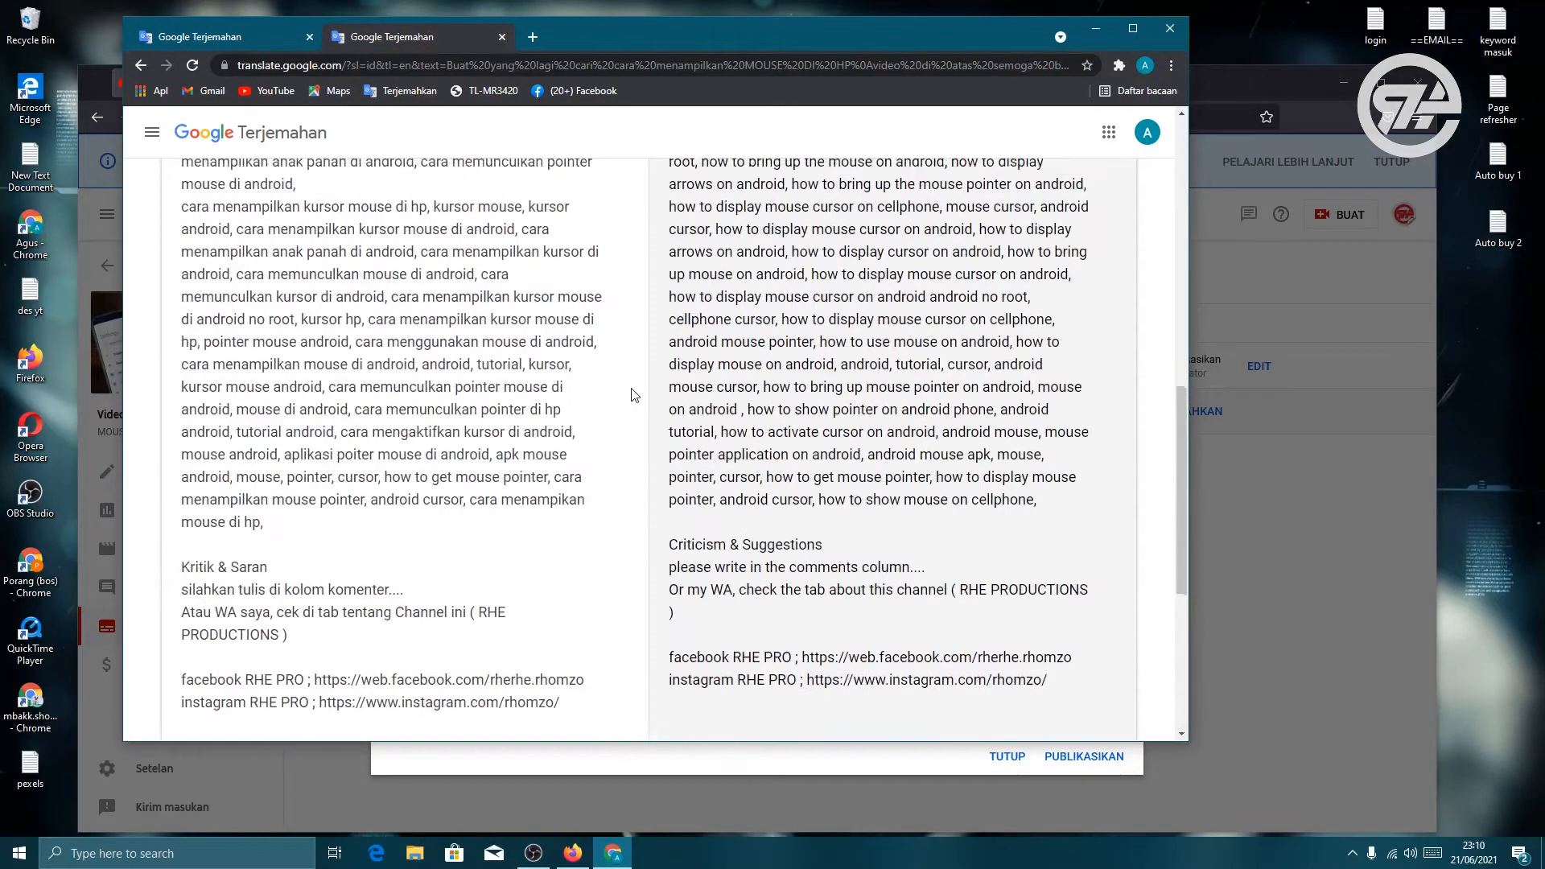
scroll(1060, 467, "down", 15)
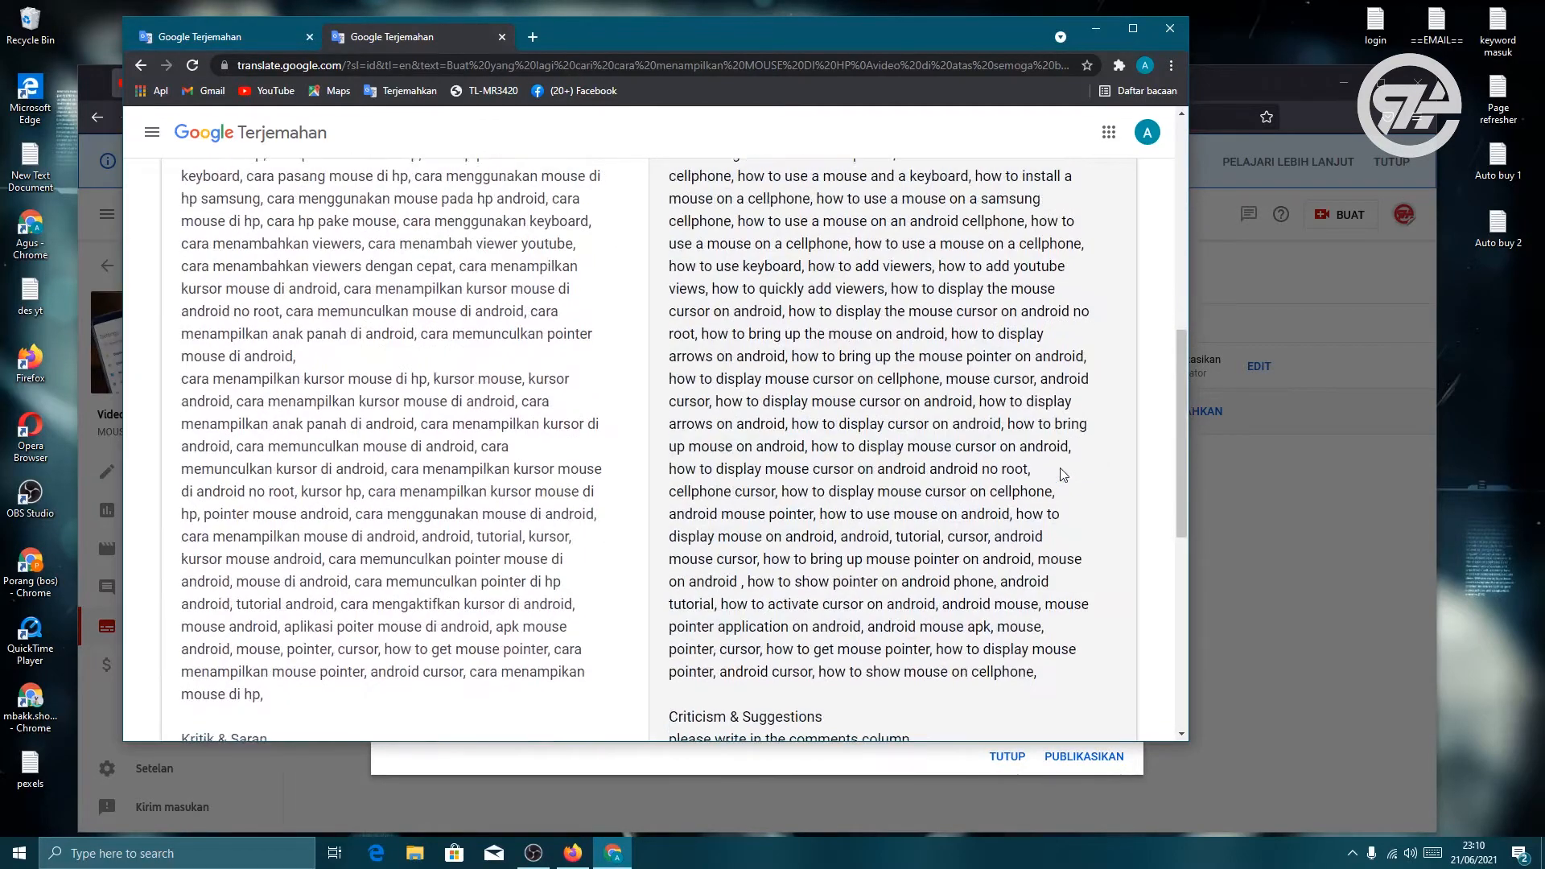
scroll(1060, 475, "down", 2)
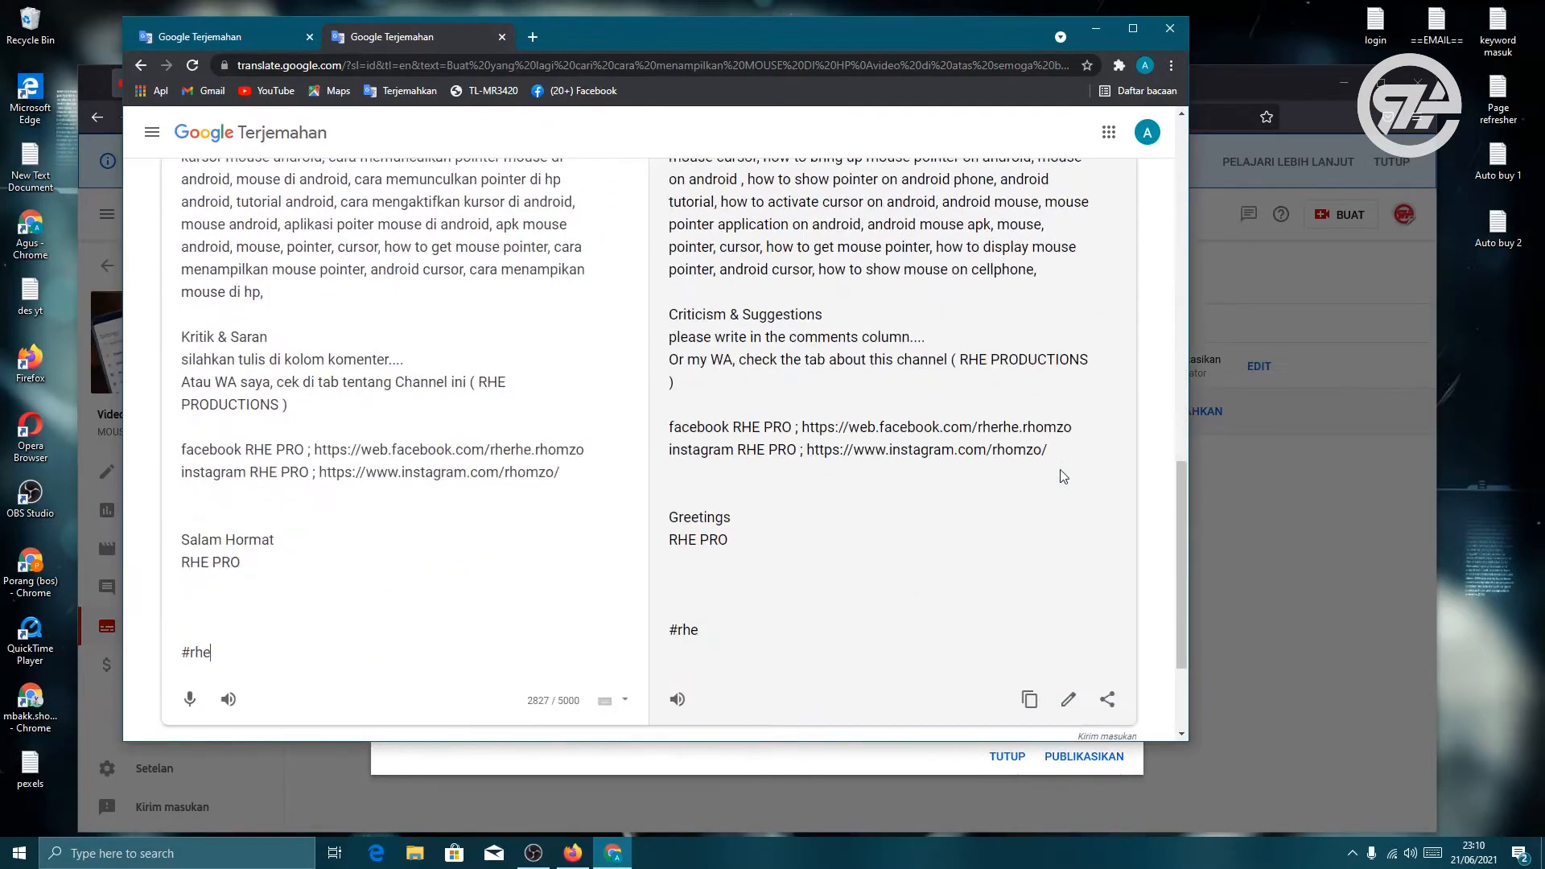
left_click(1030, 699)
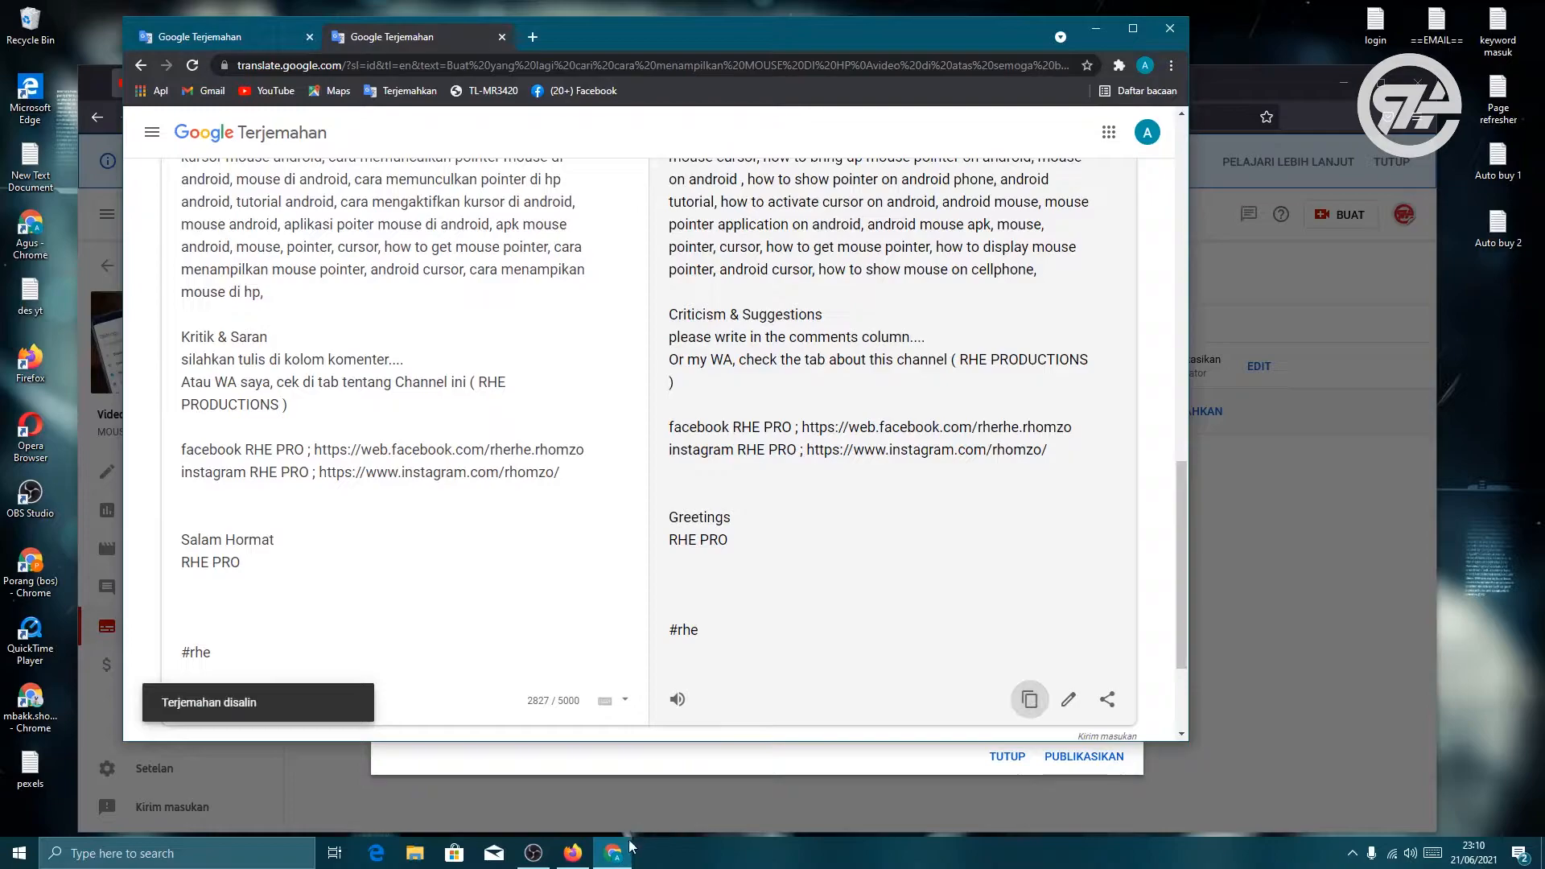
Paste the translated text as the English description in YouTube Studio and publish the English title and description.
left_click(573, 853)
right_click(848, 520)
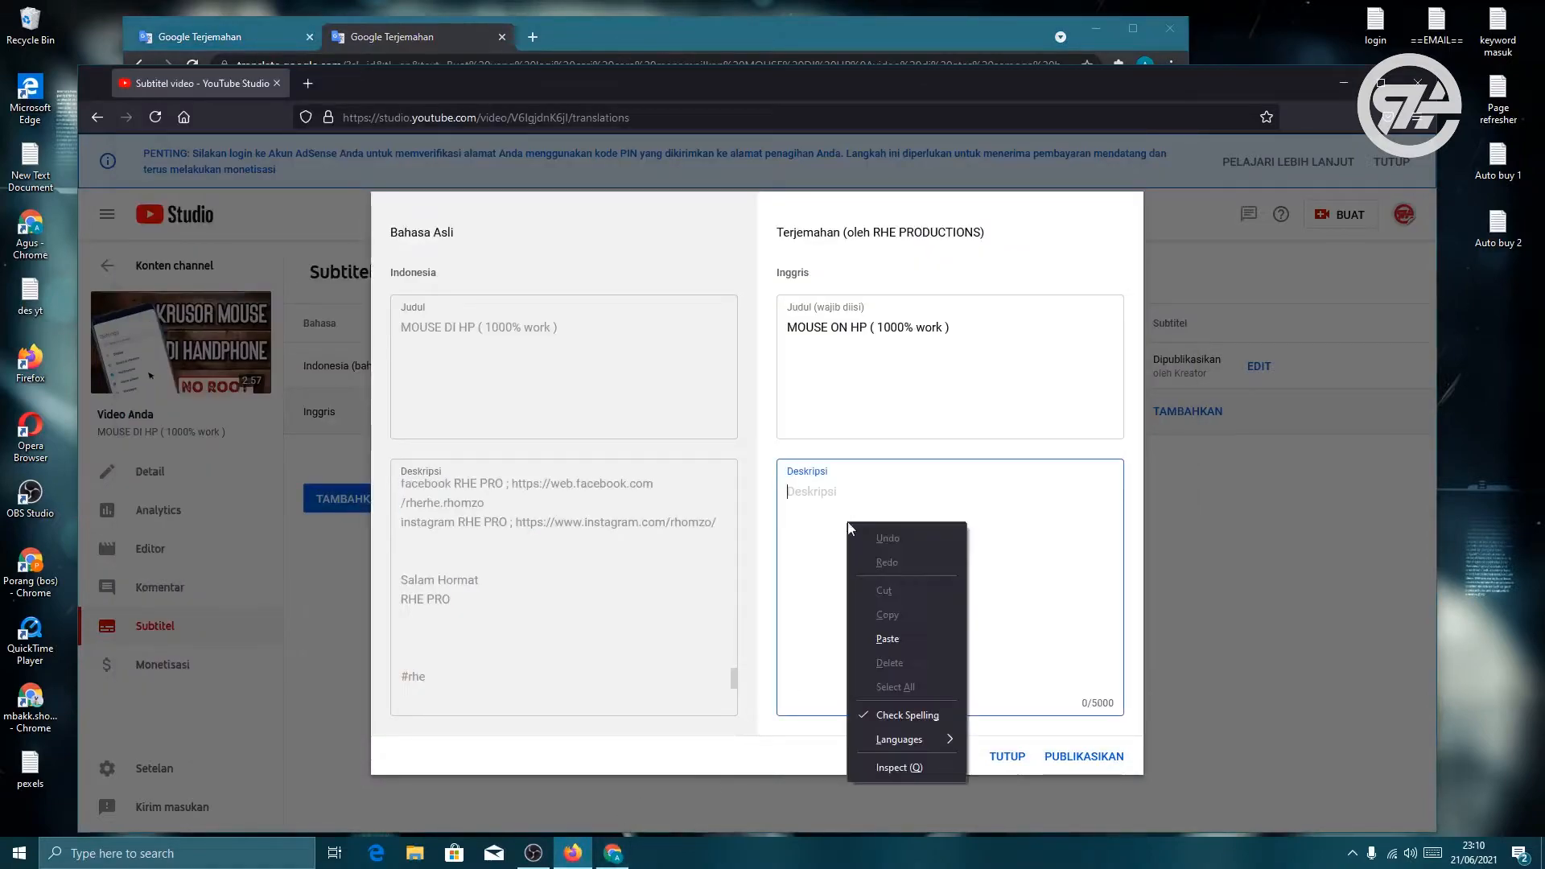
left_click(895, 640)
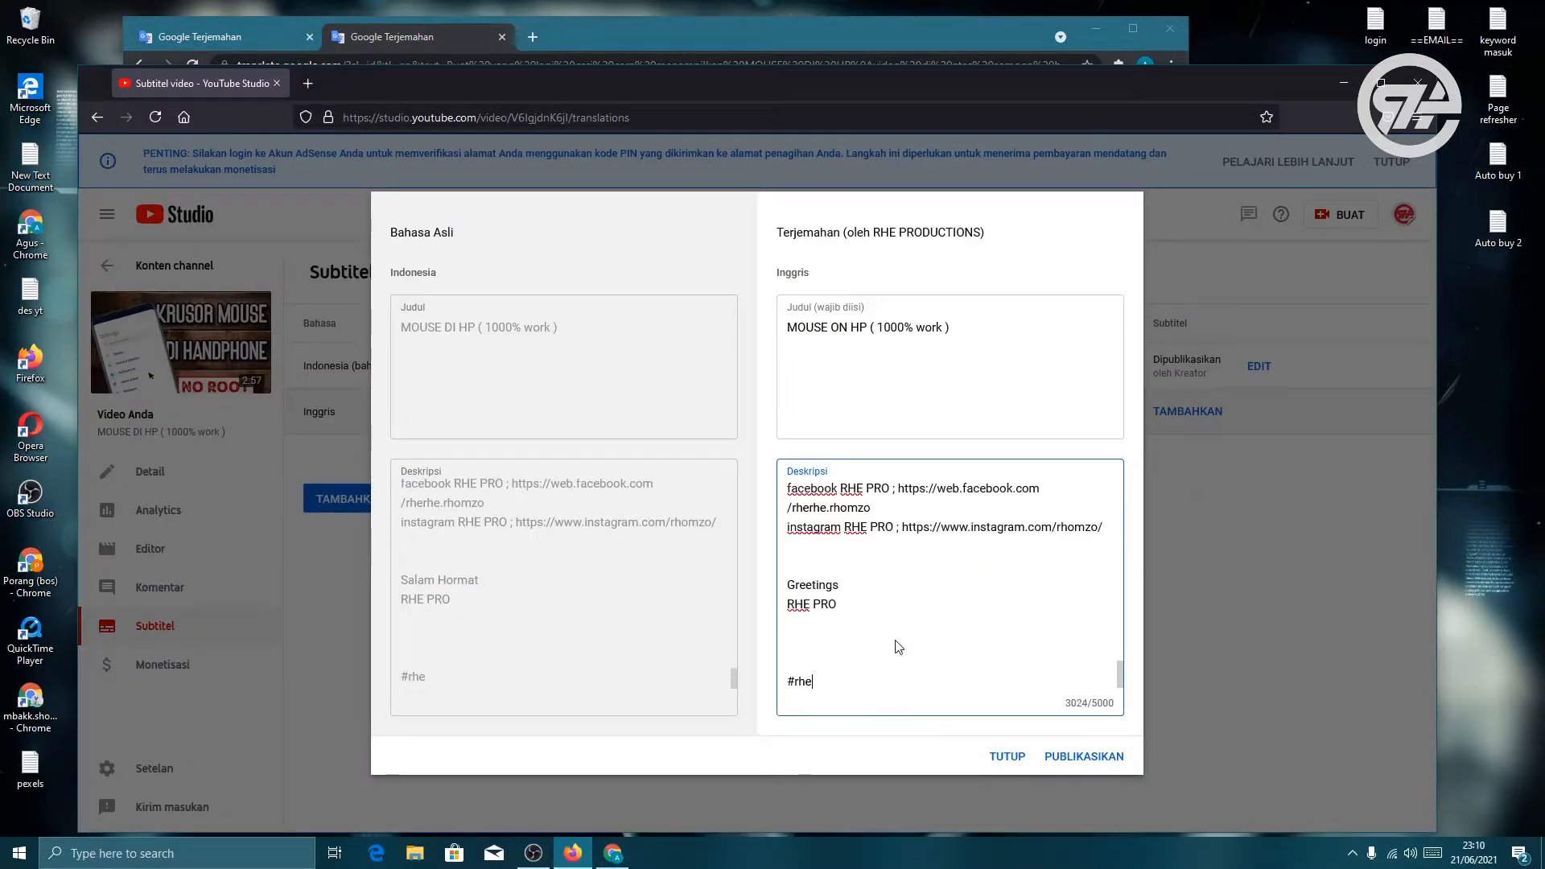
left_click(1067, 757)
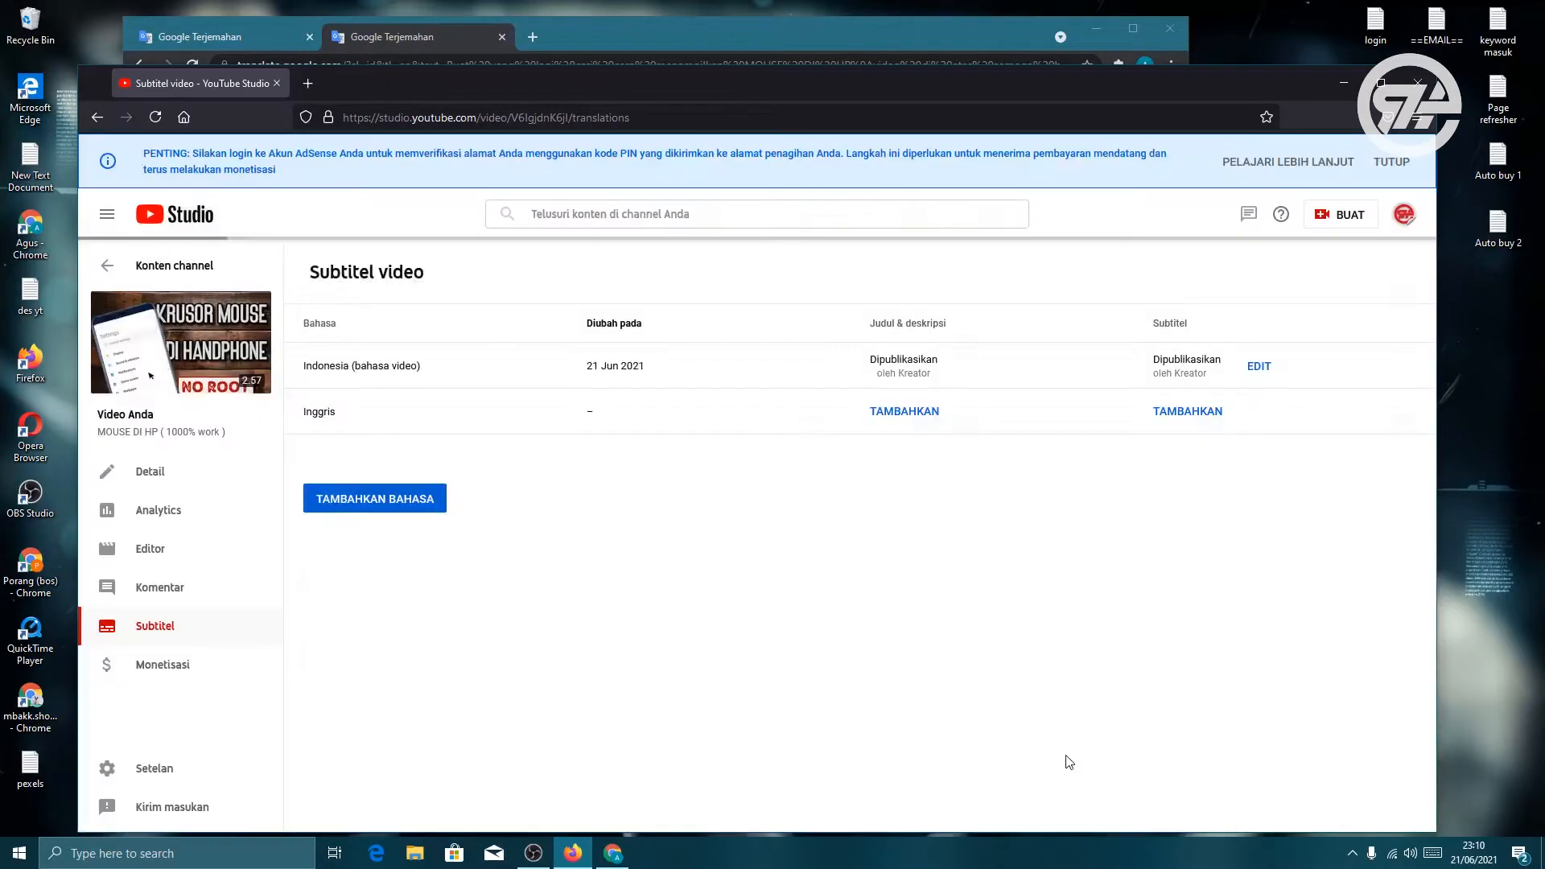
Add Arab as another subtitle language and open its title and description translation.
left_click(405, 503)
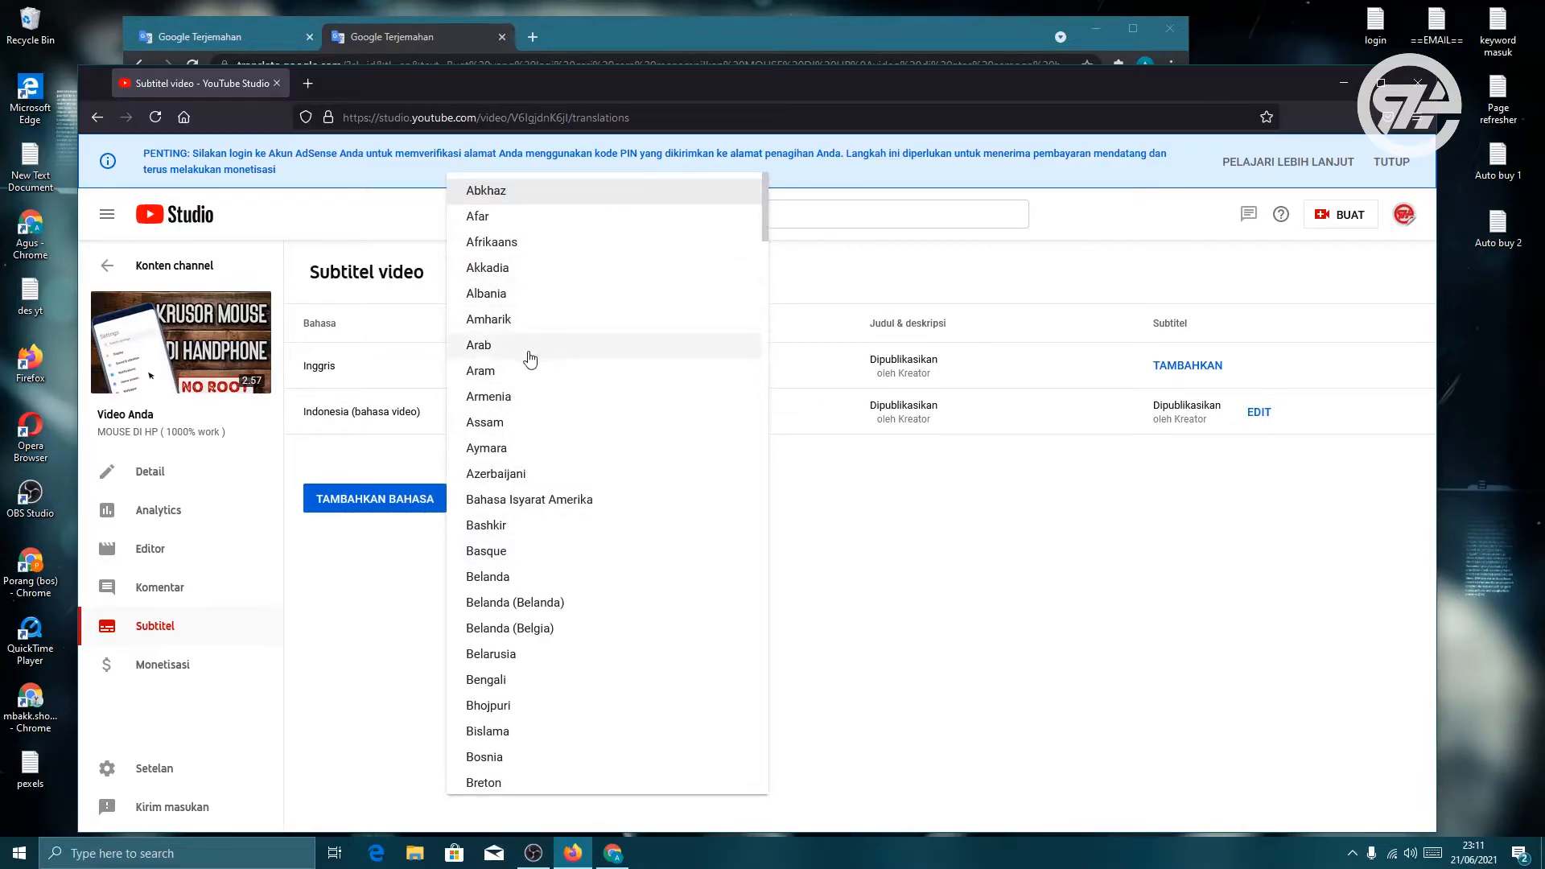
left_click(531, 359)
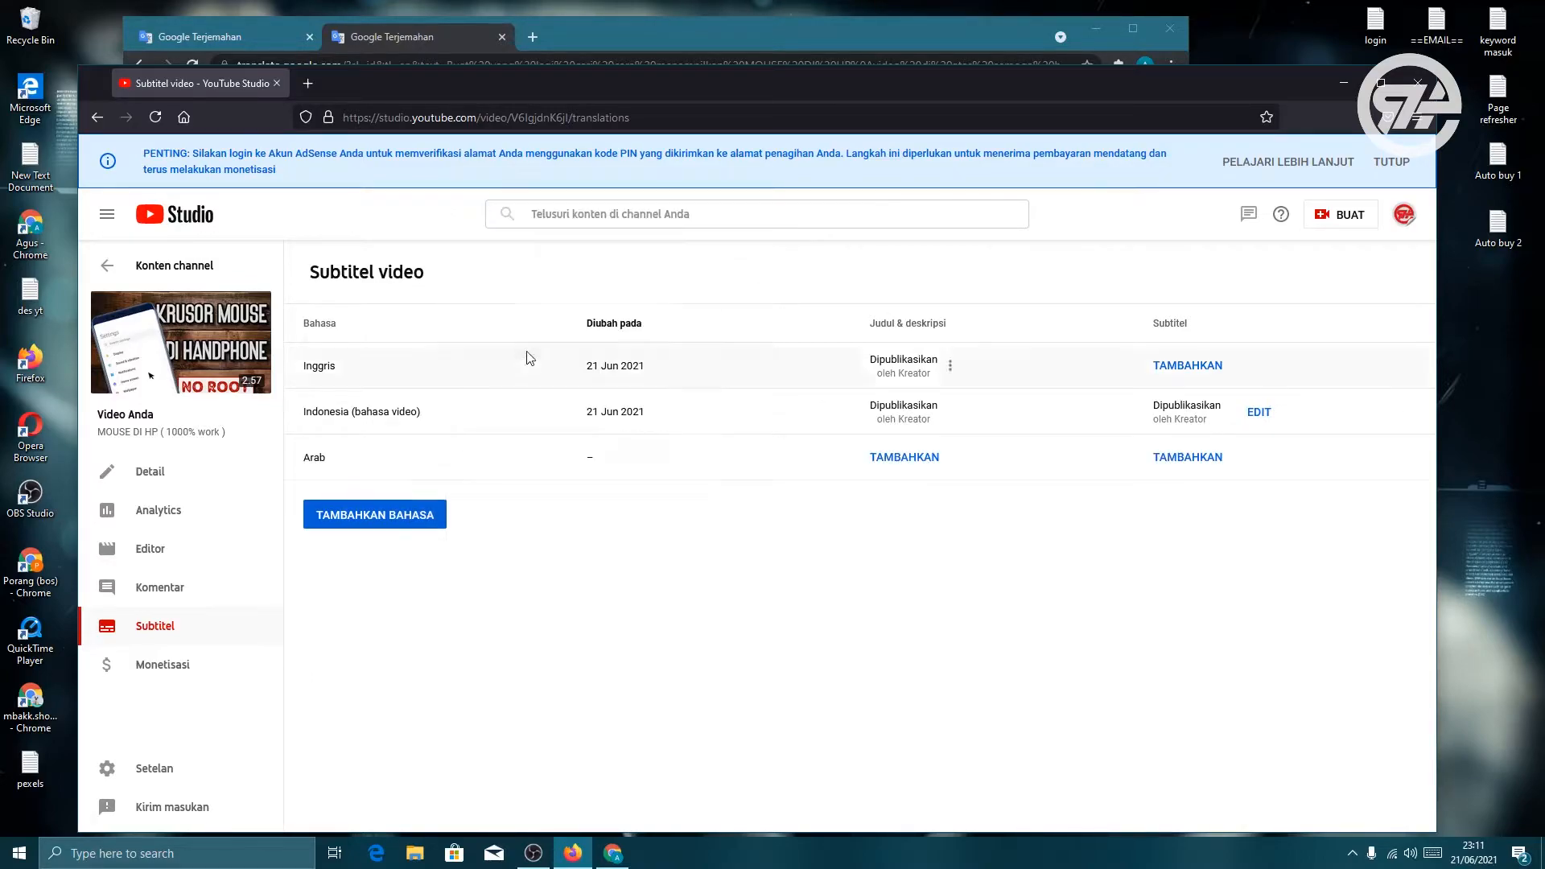
left_click(910, 460)
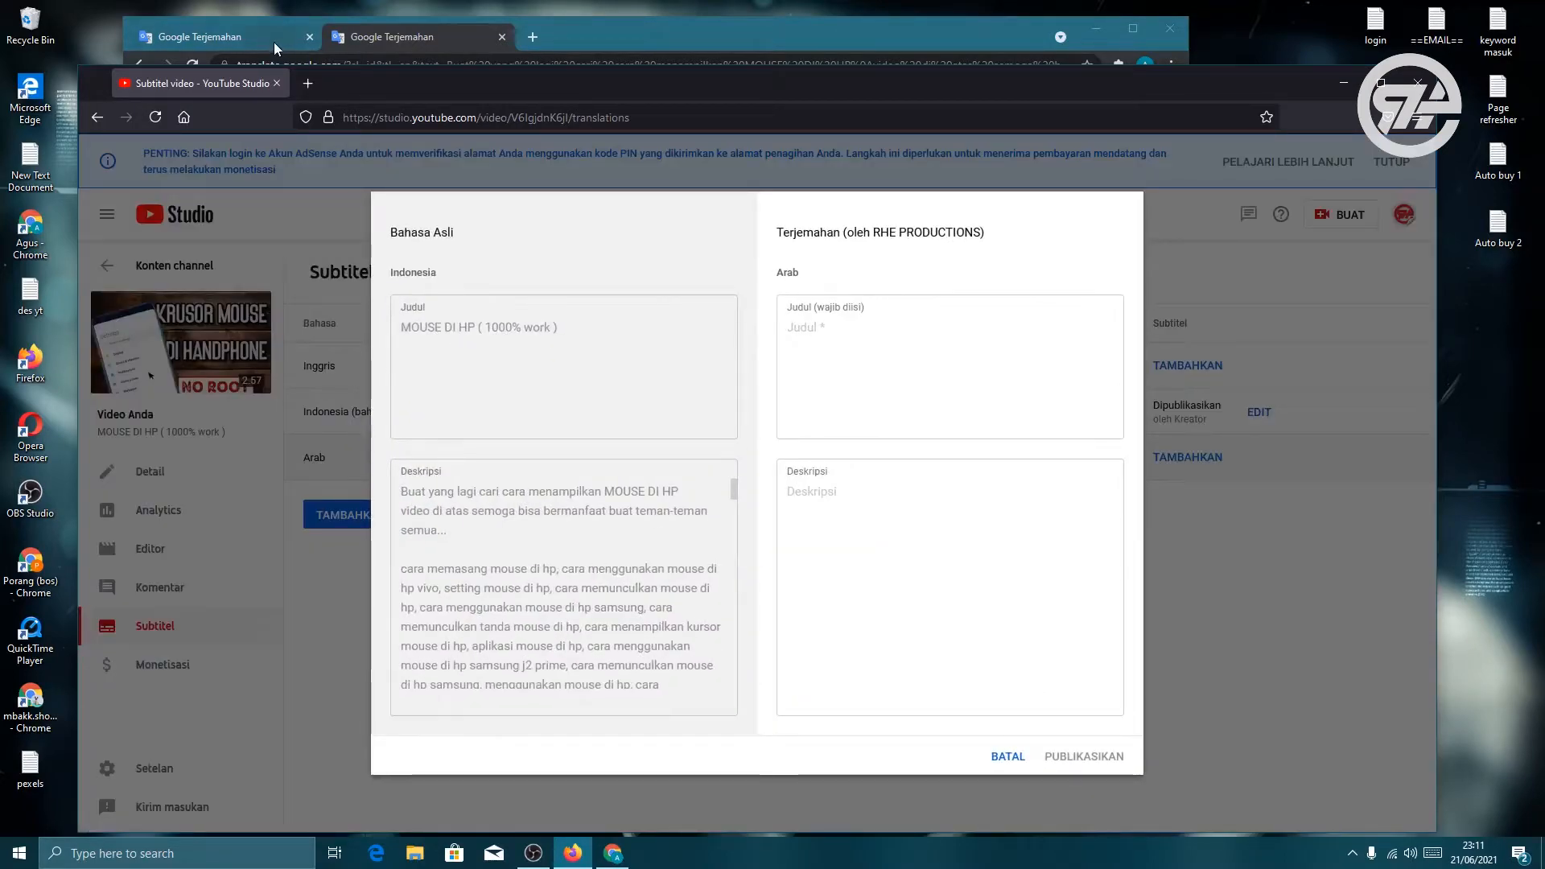
Translate the title "MOUSE DI HP ( 1000% work )" into Arabic with Google Translate and paste the result as the Arabic title.
left_click(254, 37)
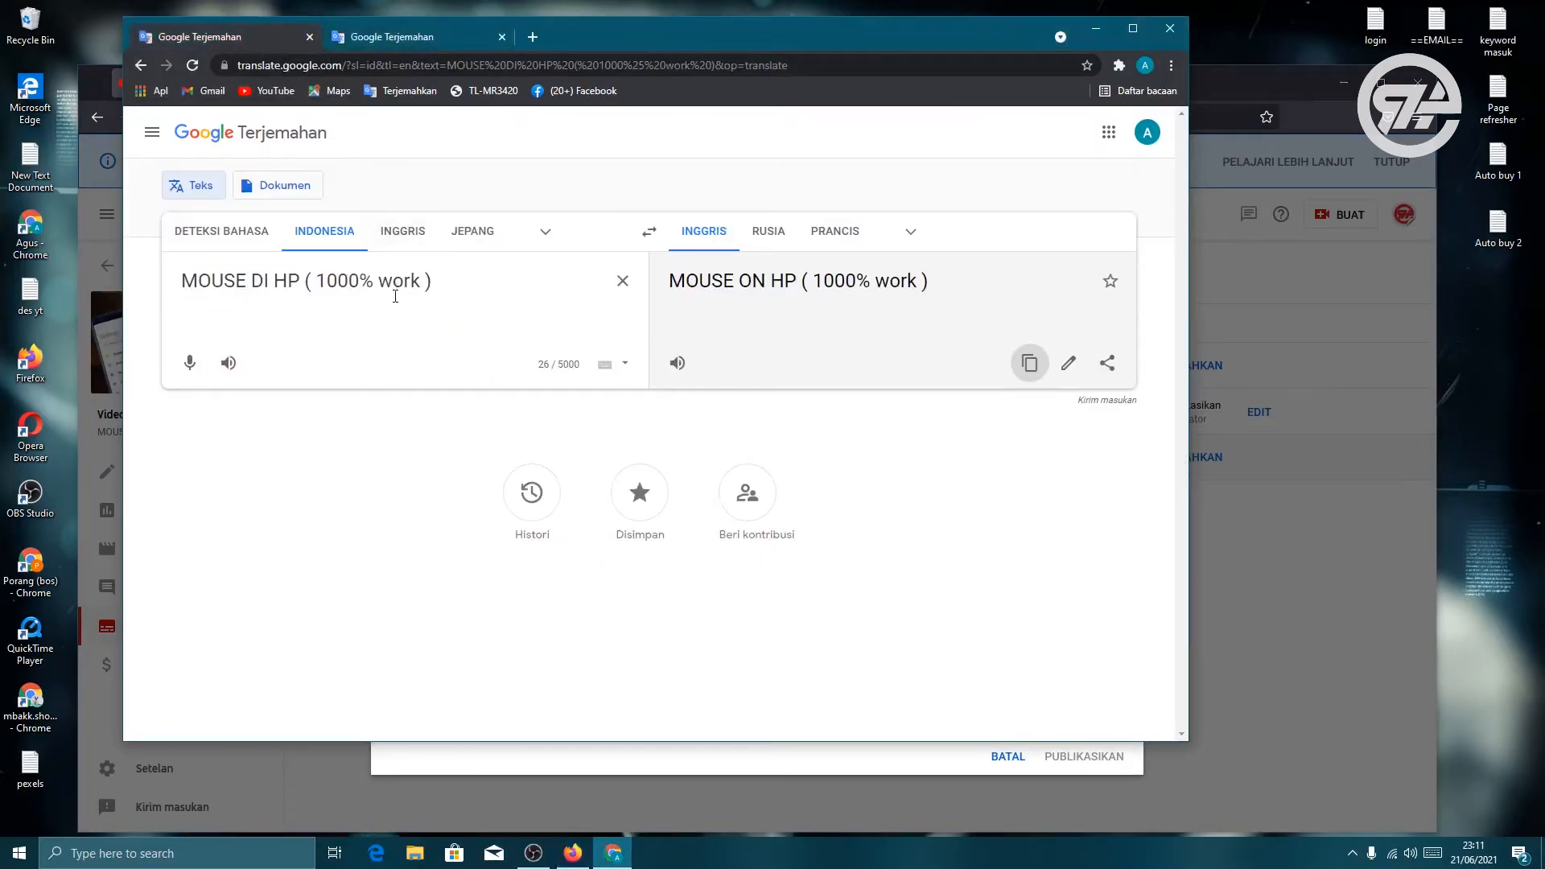
left_click(912, 233)
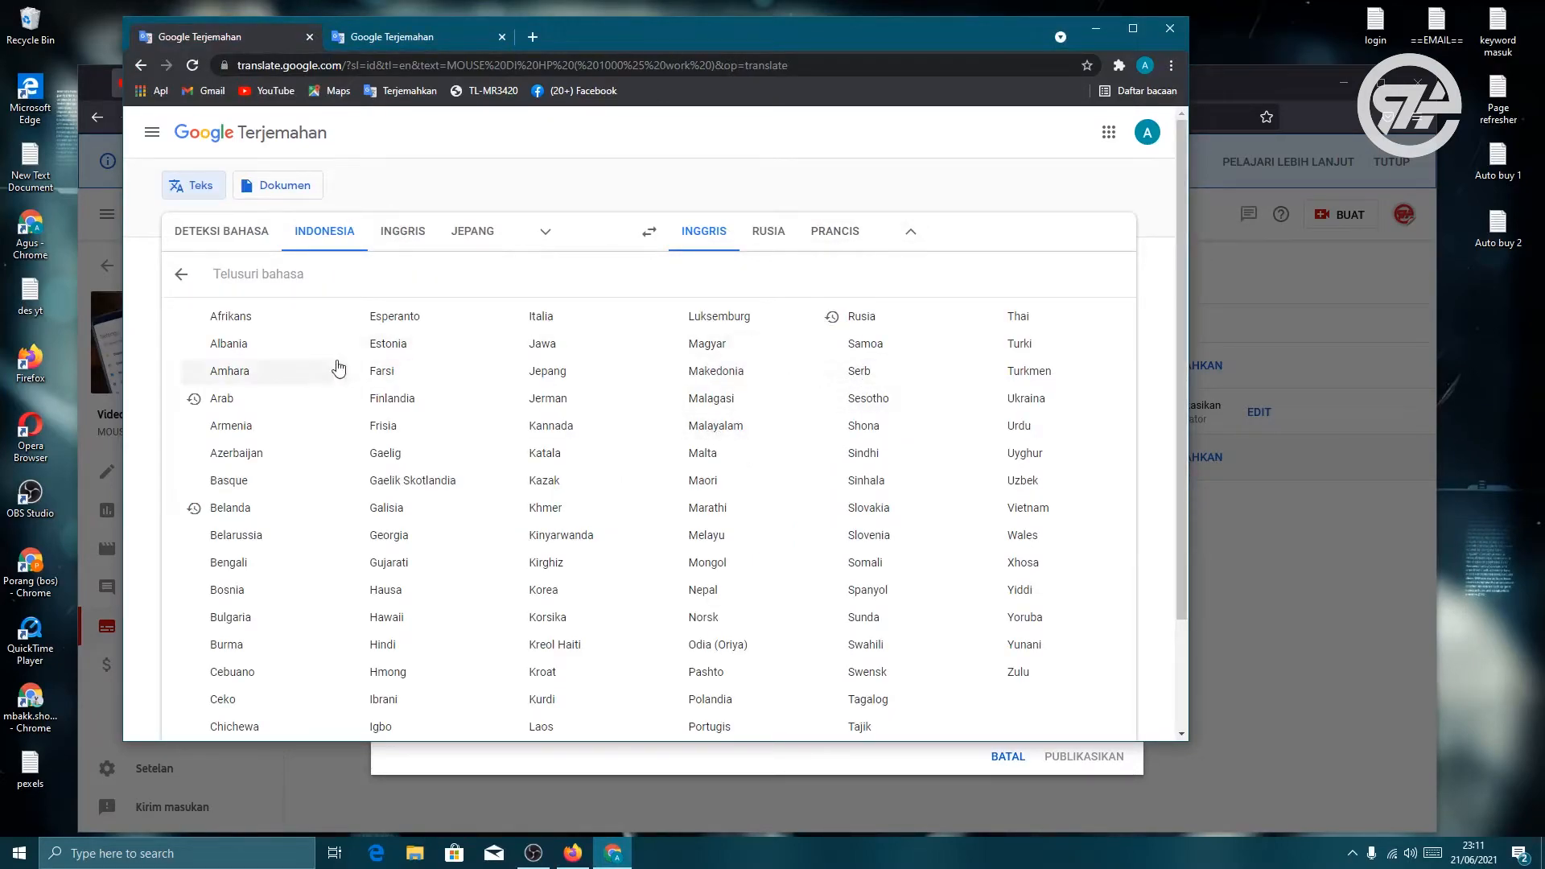
left_click(249, 400)
left_click(1029, 363)
left_click(579, 861)
left_click(825, 361)
right_click(839, 354)
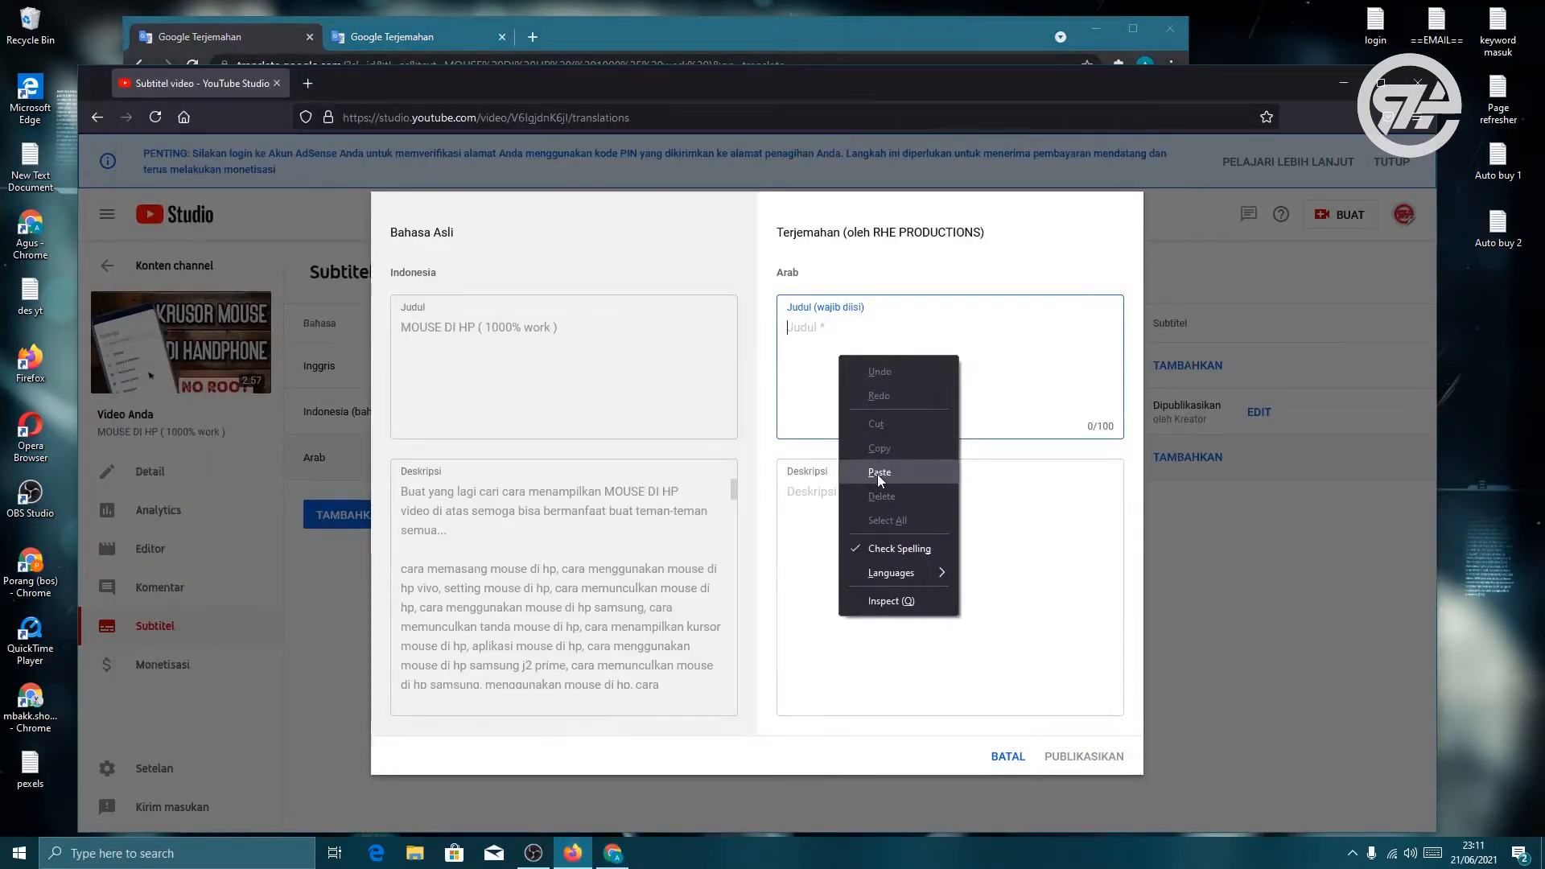
left_click(878, 475)
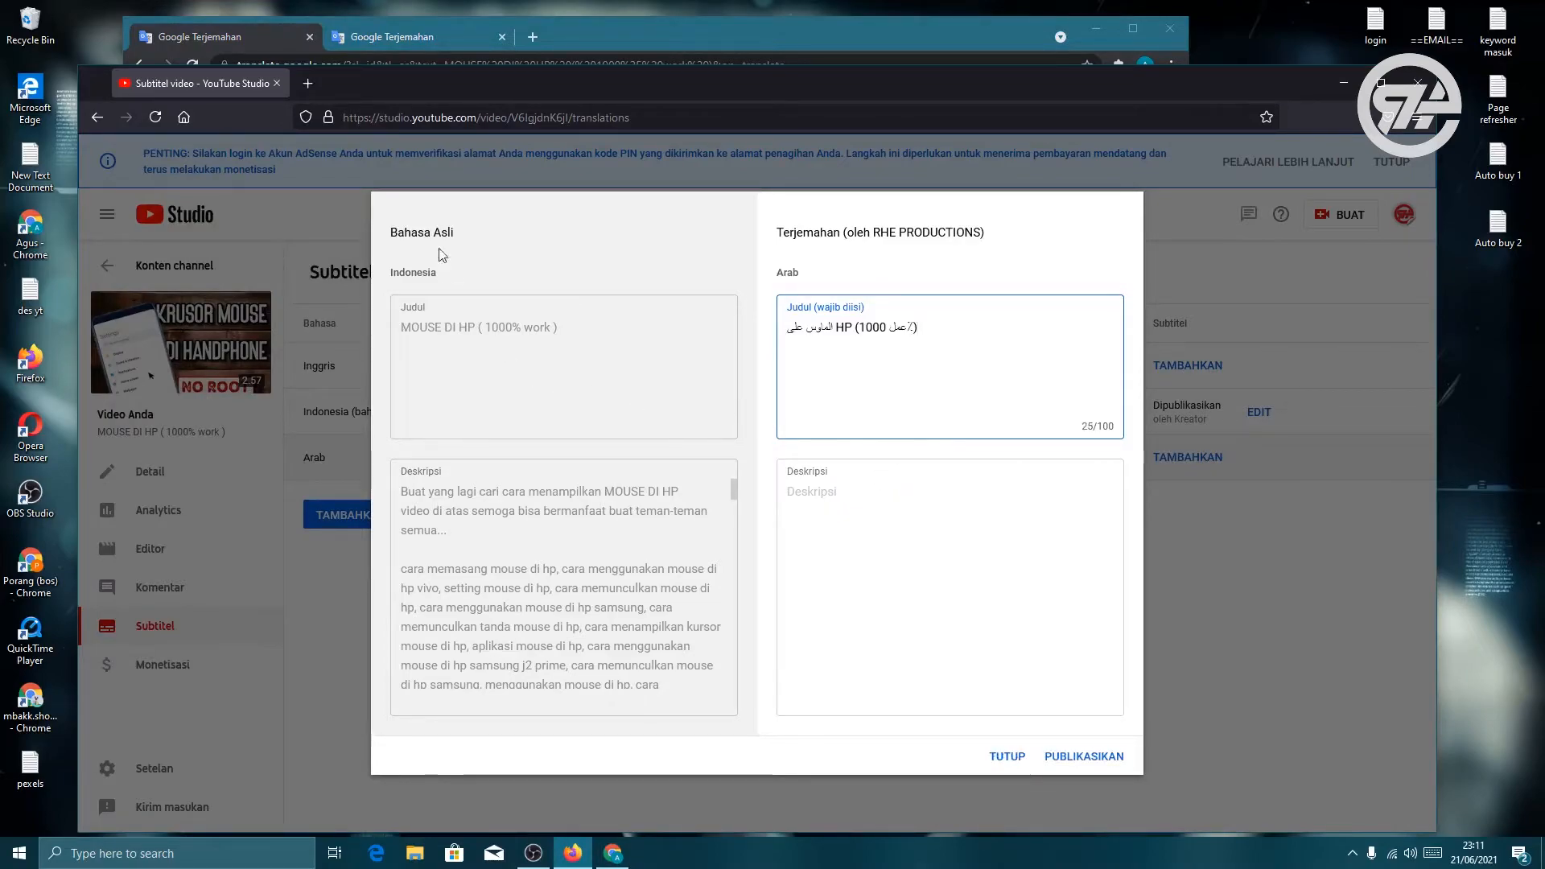
Translate the full Indonesian description into Arabic in the second Google Translate tab and copy the translation.
left_click(593, 40)
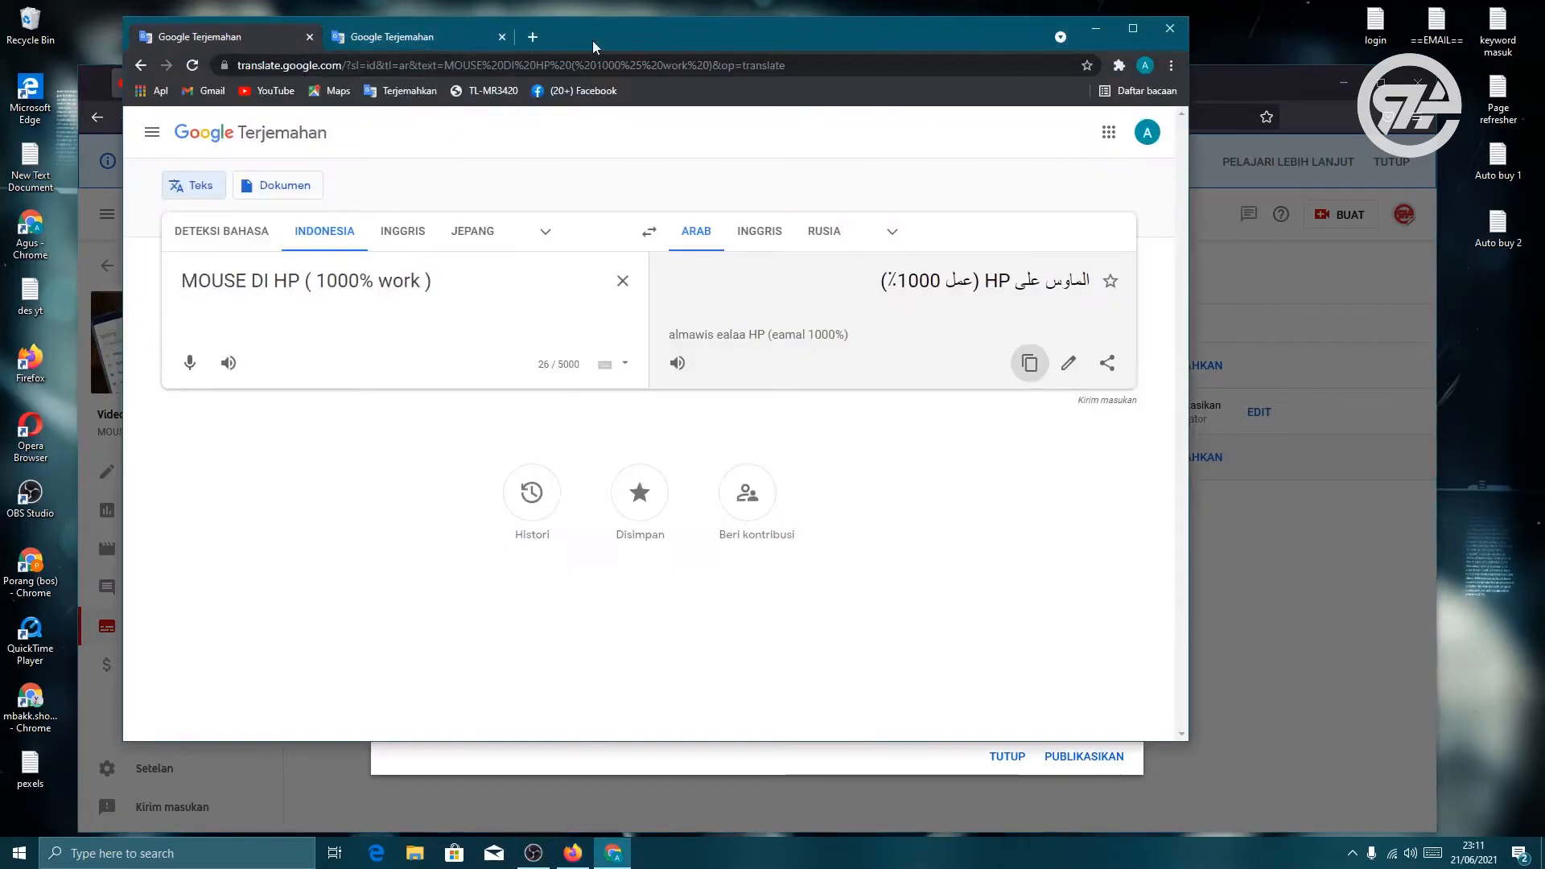
left_click(450, 45)
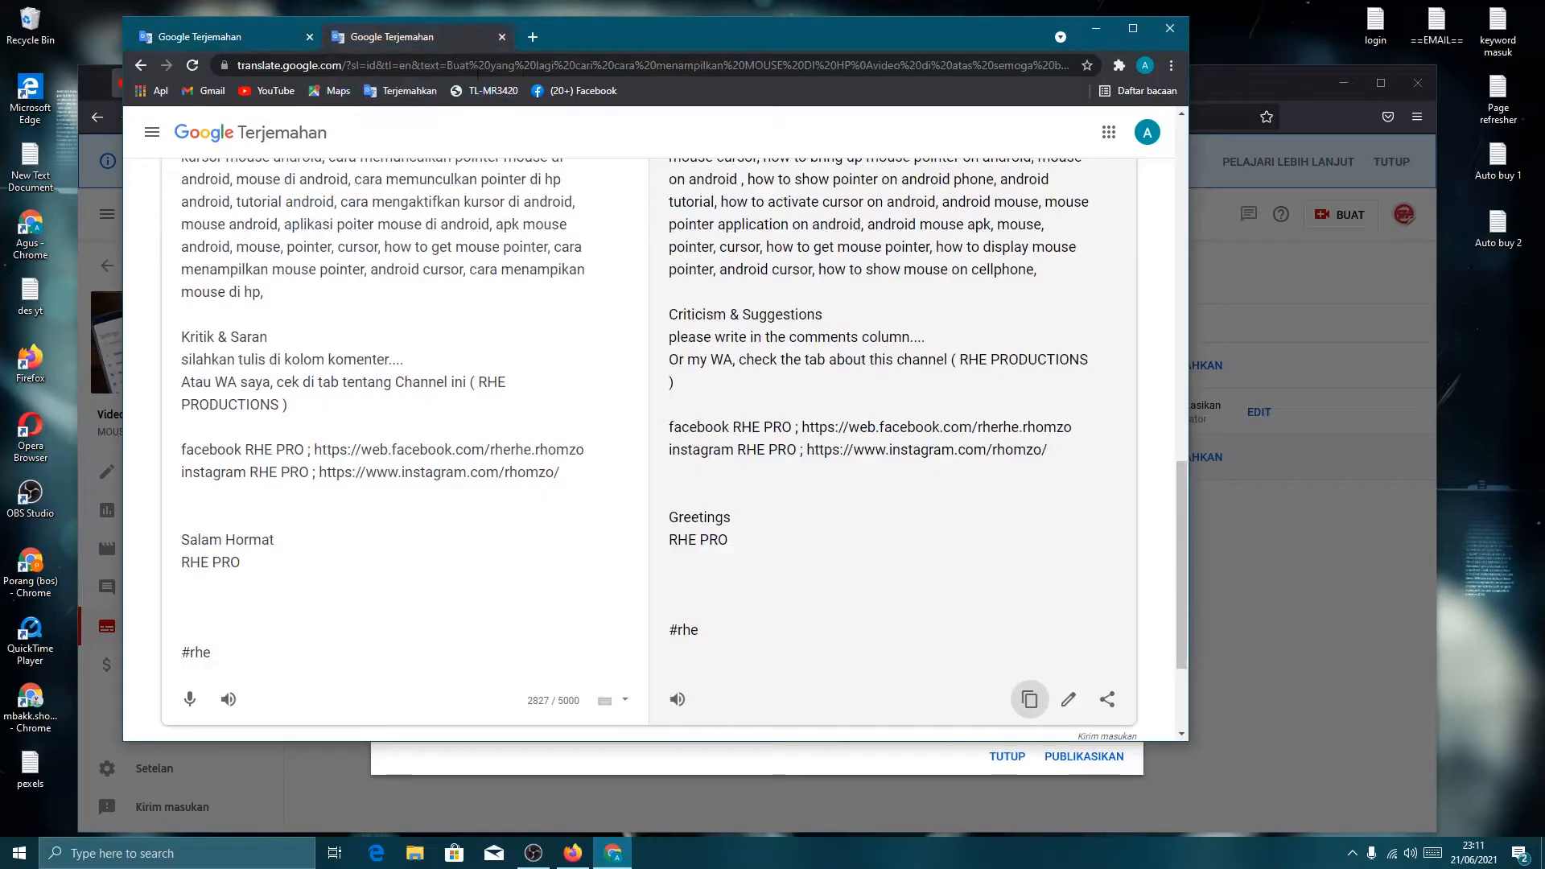
left_click(1034, 713)
scroll(760, 250, "up", 13)
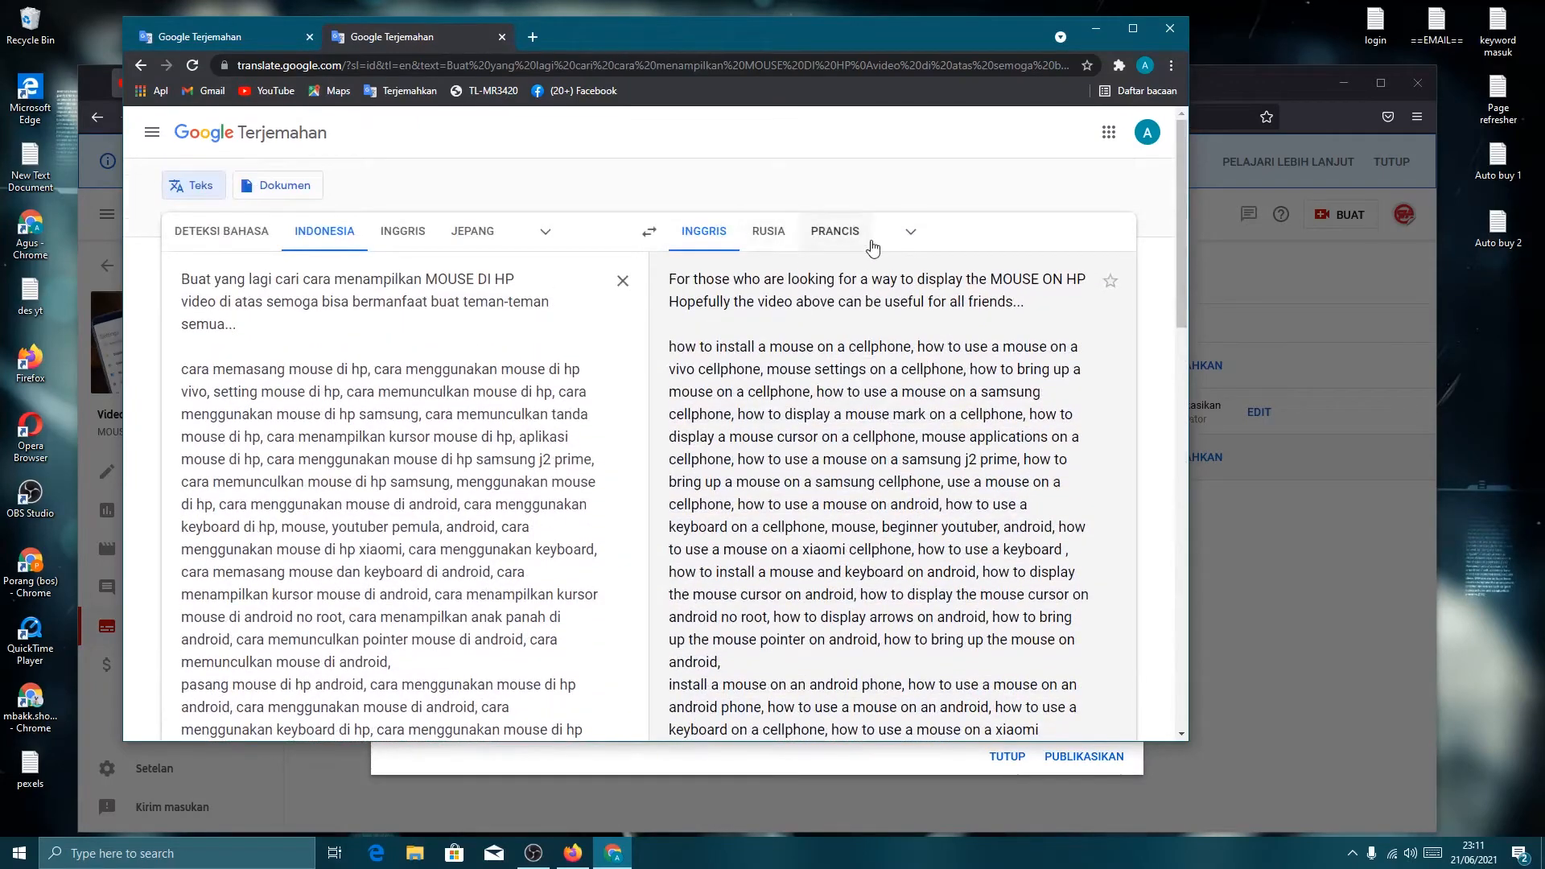
left_click(910, 231)
left_click(224, 398)
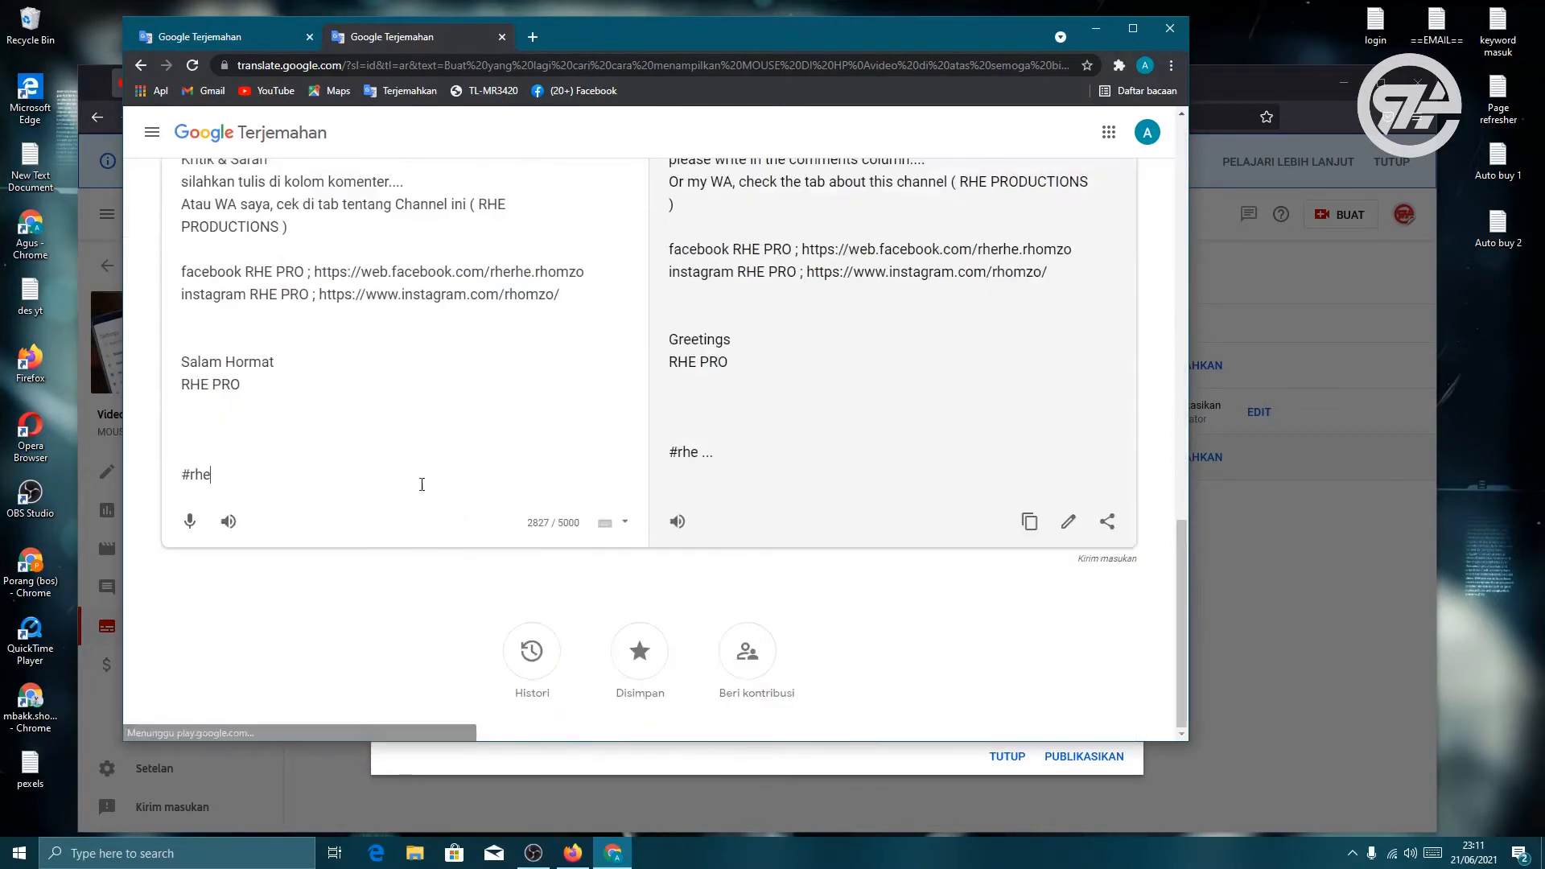
left_click(1029, 519)
Paste the translated text as the Arabic description in YouTube Studio and publish the Arabic title and description.
left_click(581, 861)
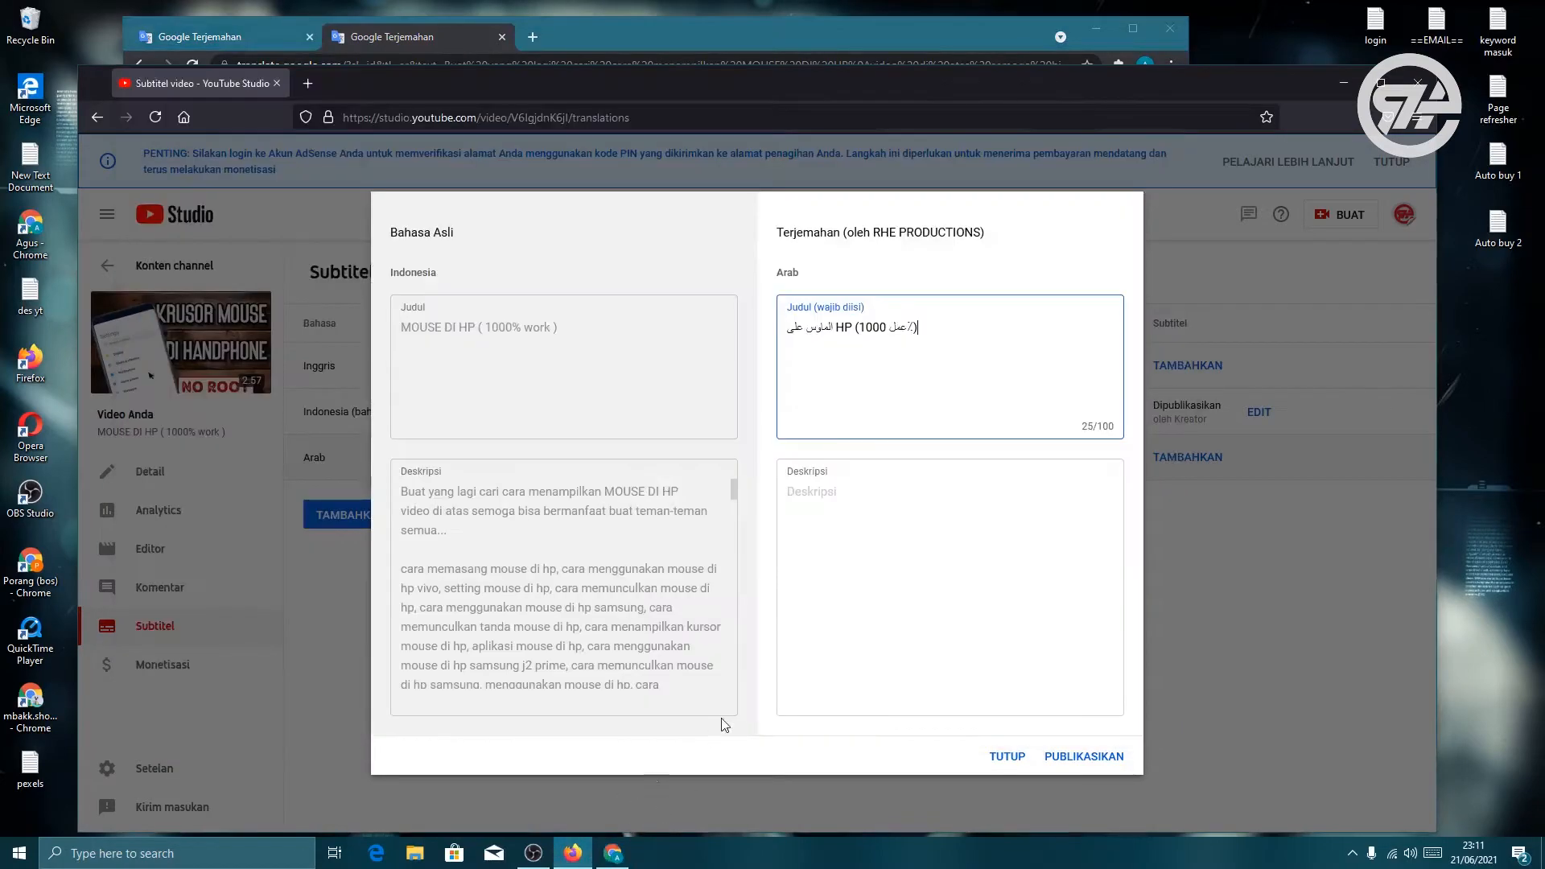
right_click(845, 517)
left_click(894, 633)
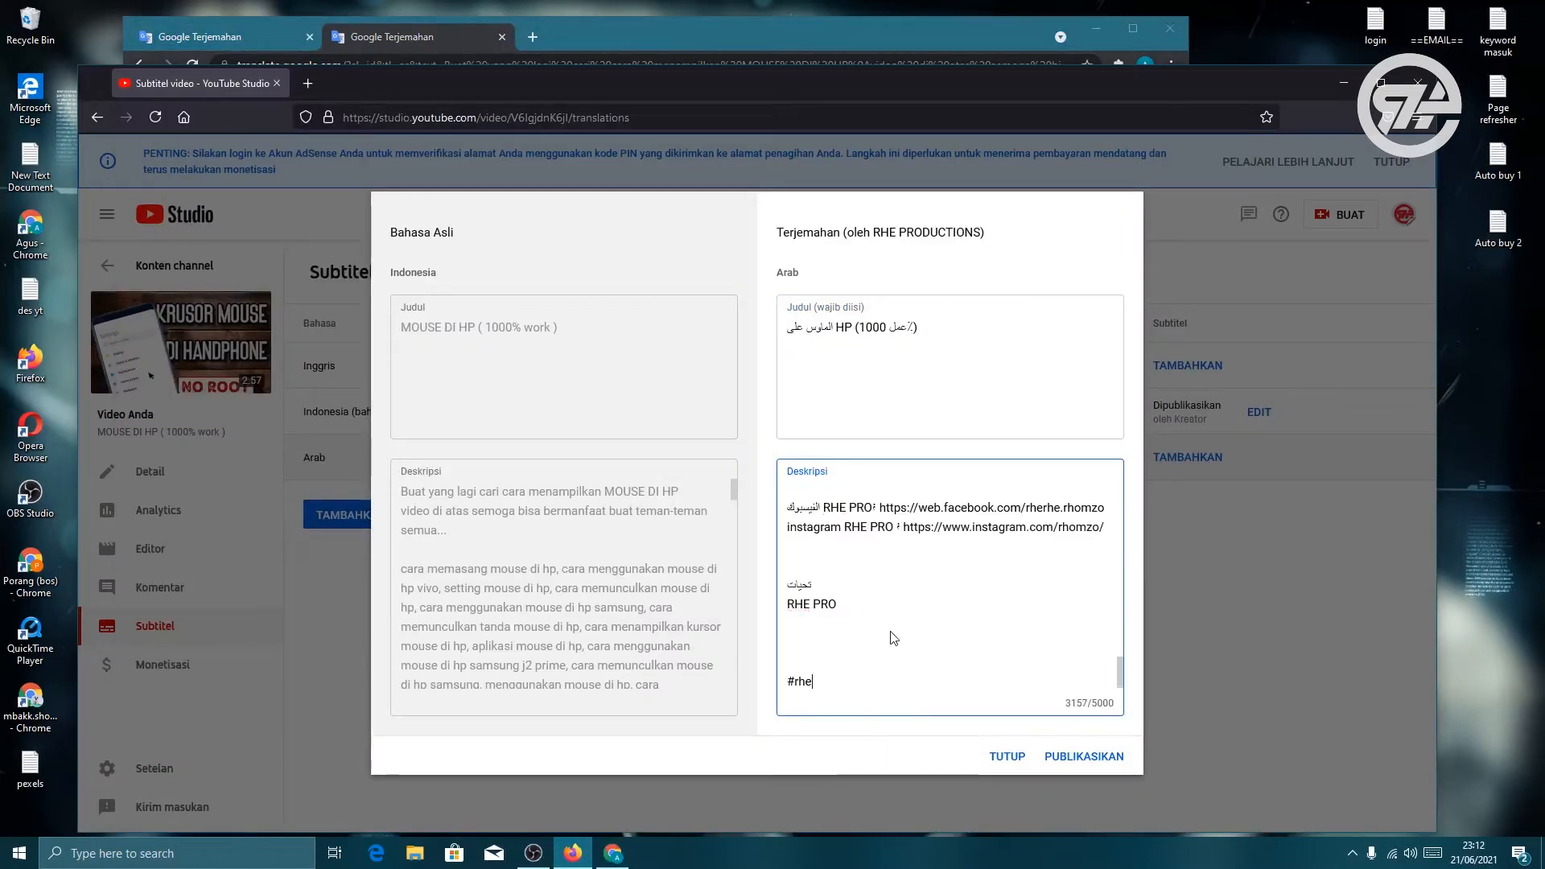
left_click(1084, 756)
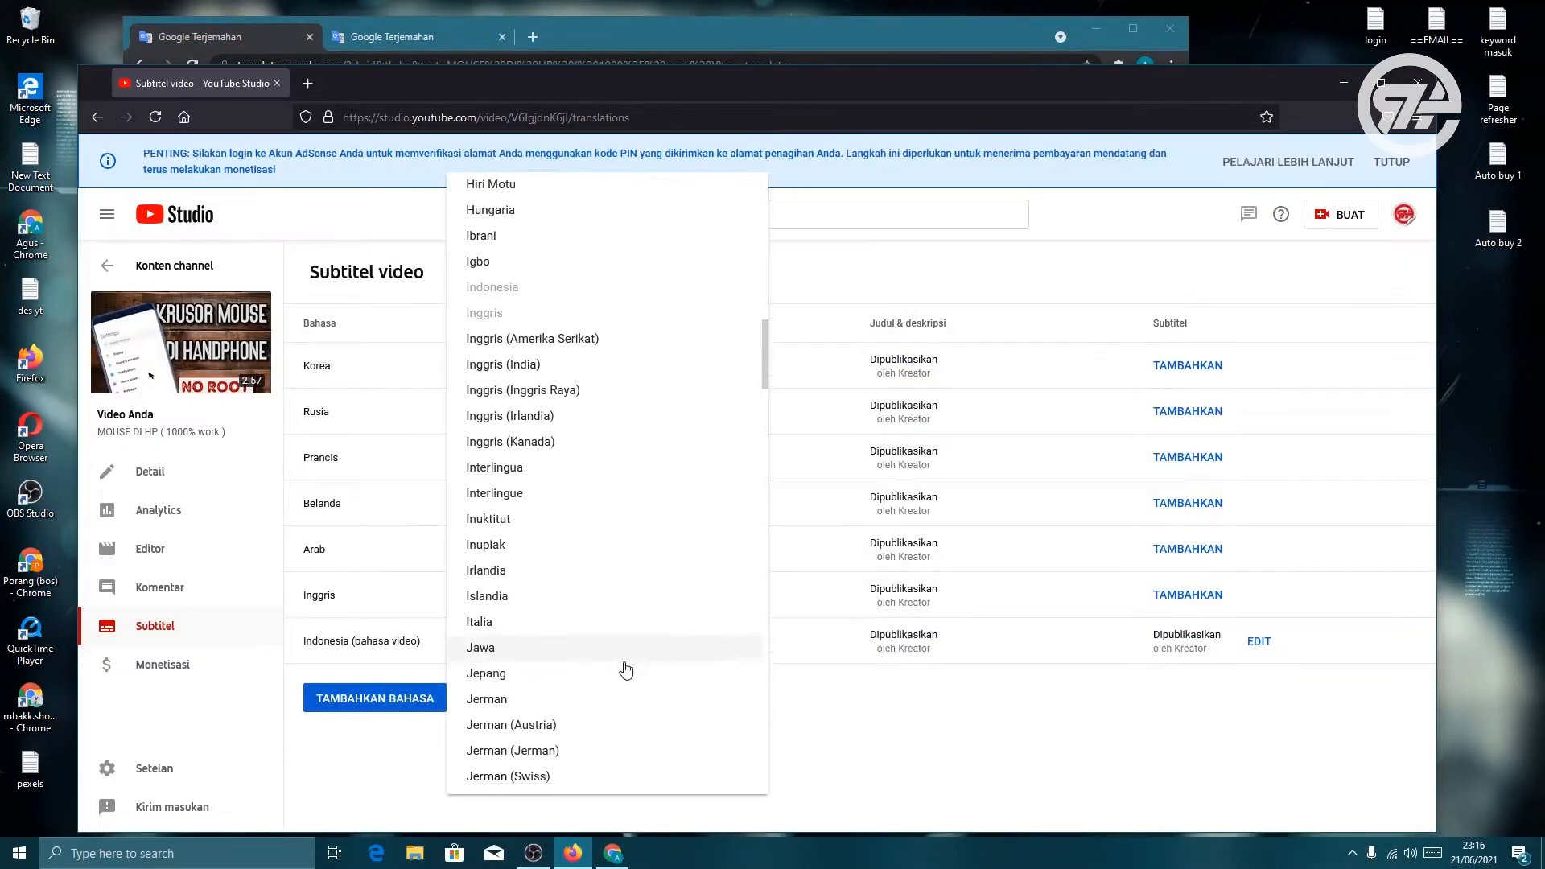
Add Spanyol as another subtitle language and open its title and description translation.
scroll(626, 669, "down", 20)
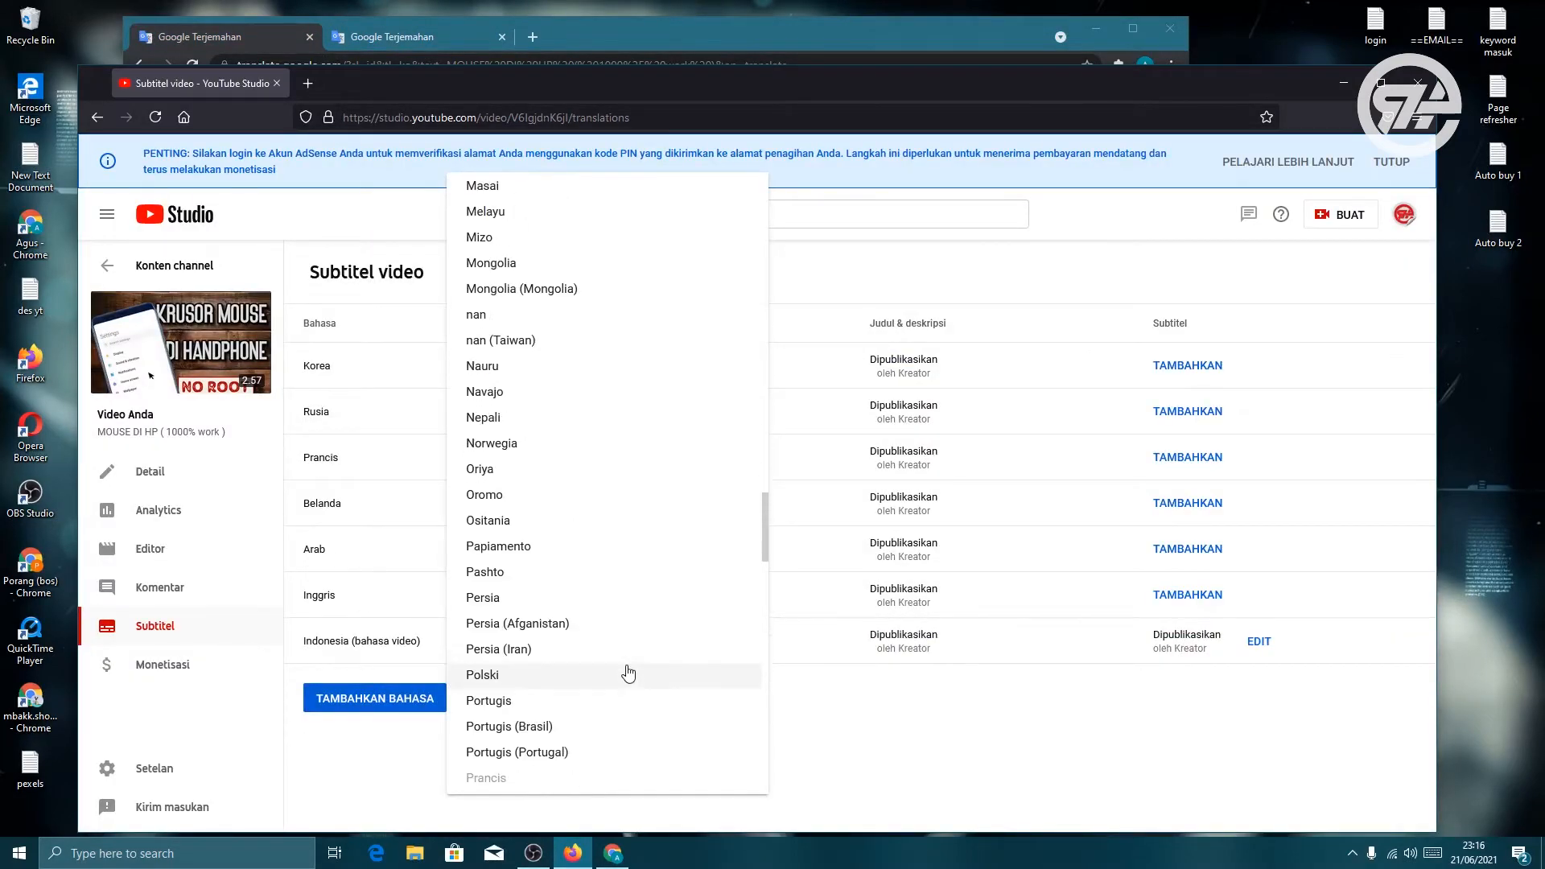
scroll(629, 673, "up", 1)
scroll(629, 668, "up", 6)
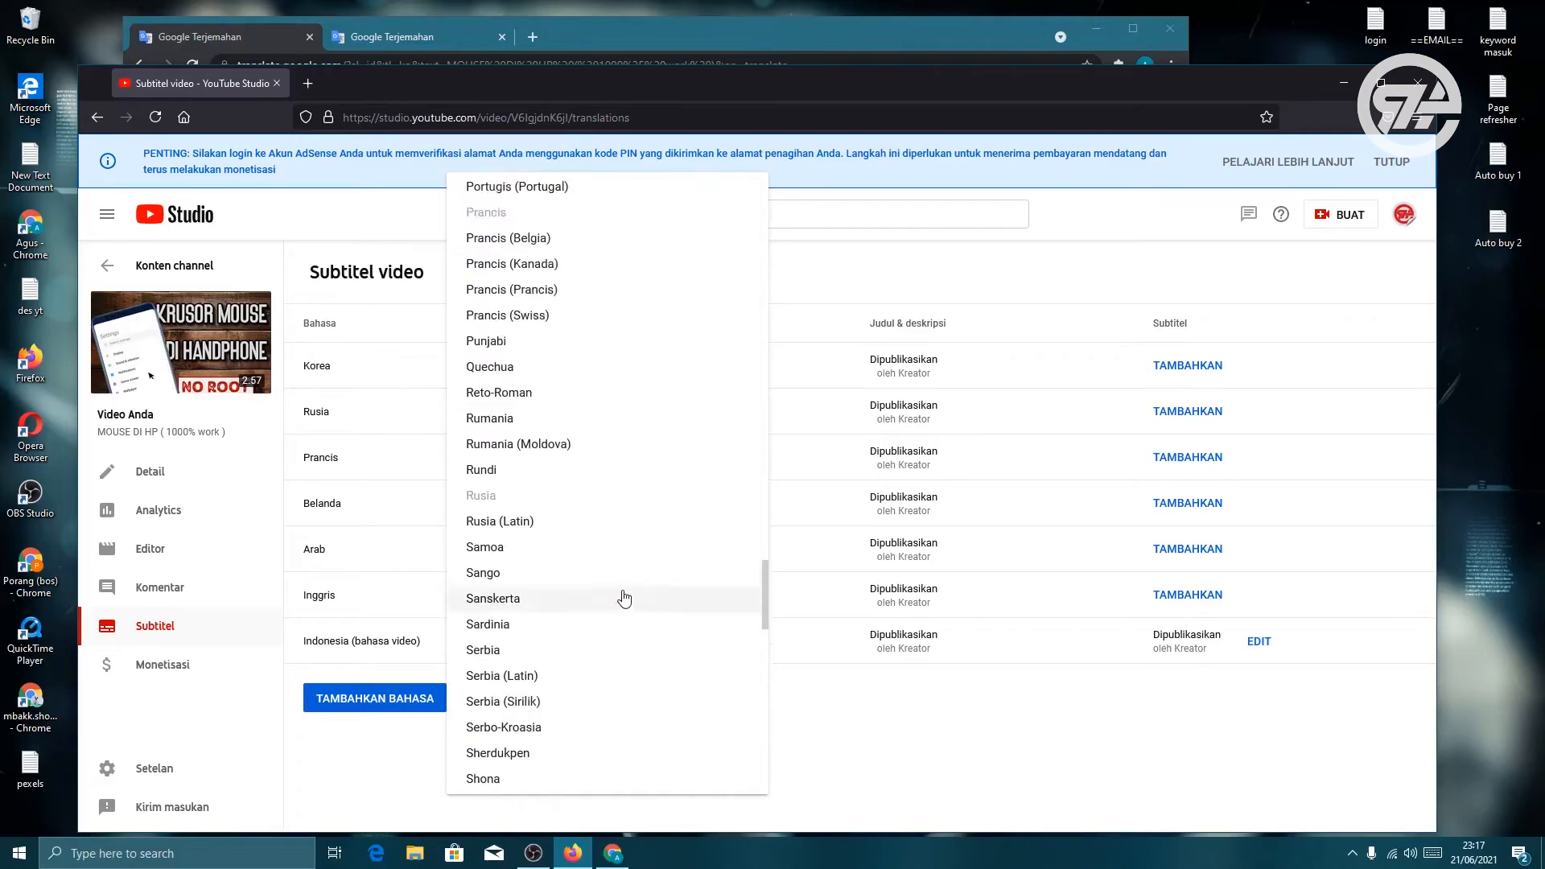
scroll(622, 598, "down", 5)
left_click(622, 595)
left_click(877, 687)
Translate the Indonesian description into Spanish with Google Translate, copy the result, and return to YouTube Studio.
left_click(885, 41)
left_click(897, 238)
scroll(889, 242, "down", 2)
left_click(867, 452)
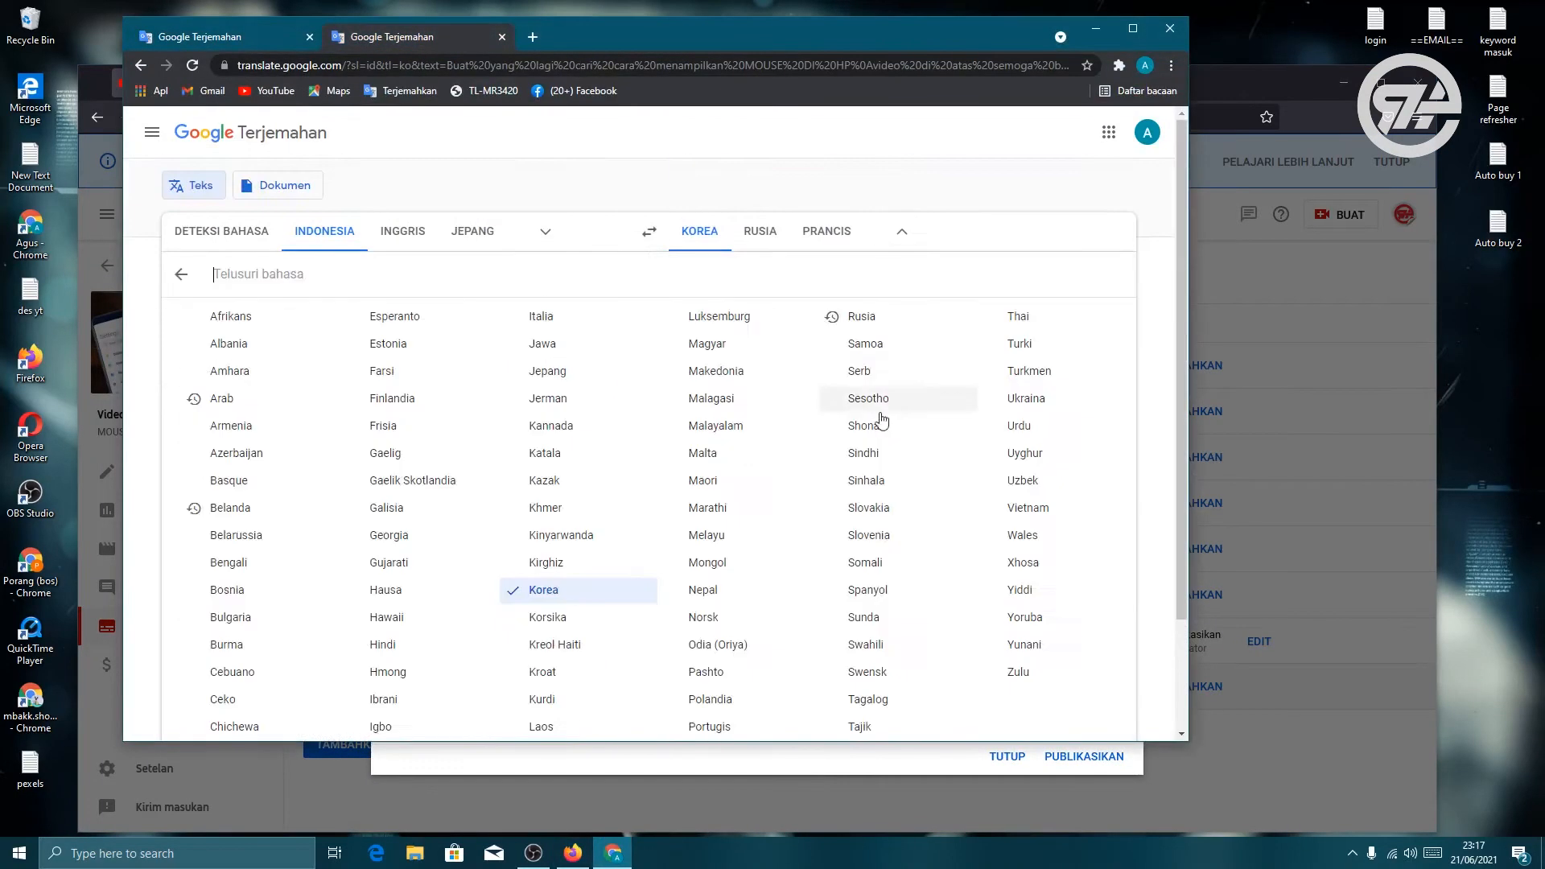
left_click(1029, 580)
key("alt+Tab")
Paste the translated text as the Spanish description and publish the Spanish title and description.
left_click(837, 523)
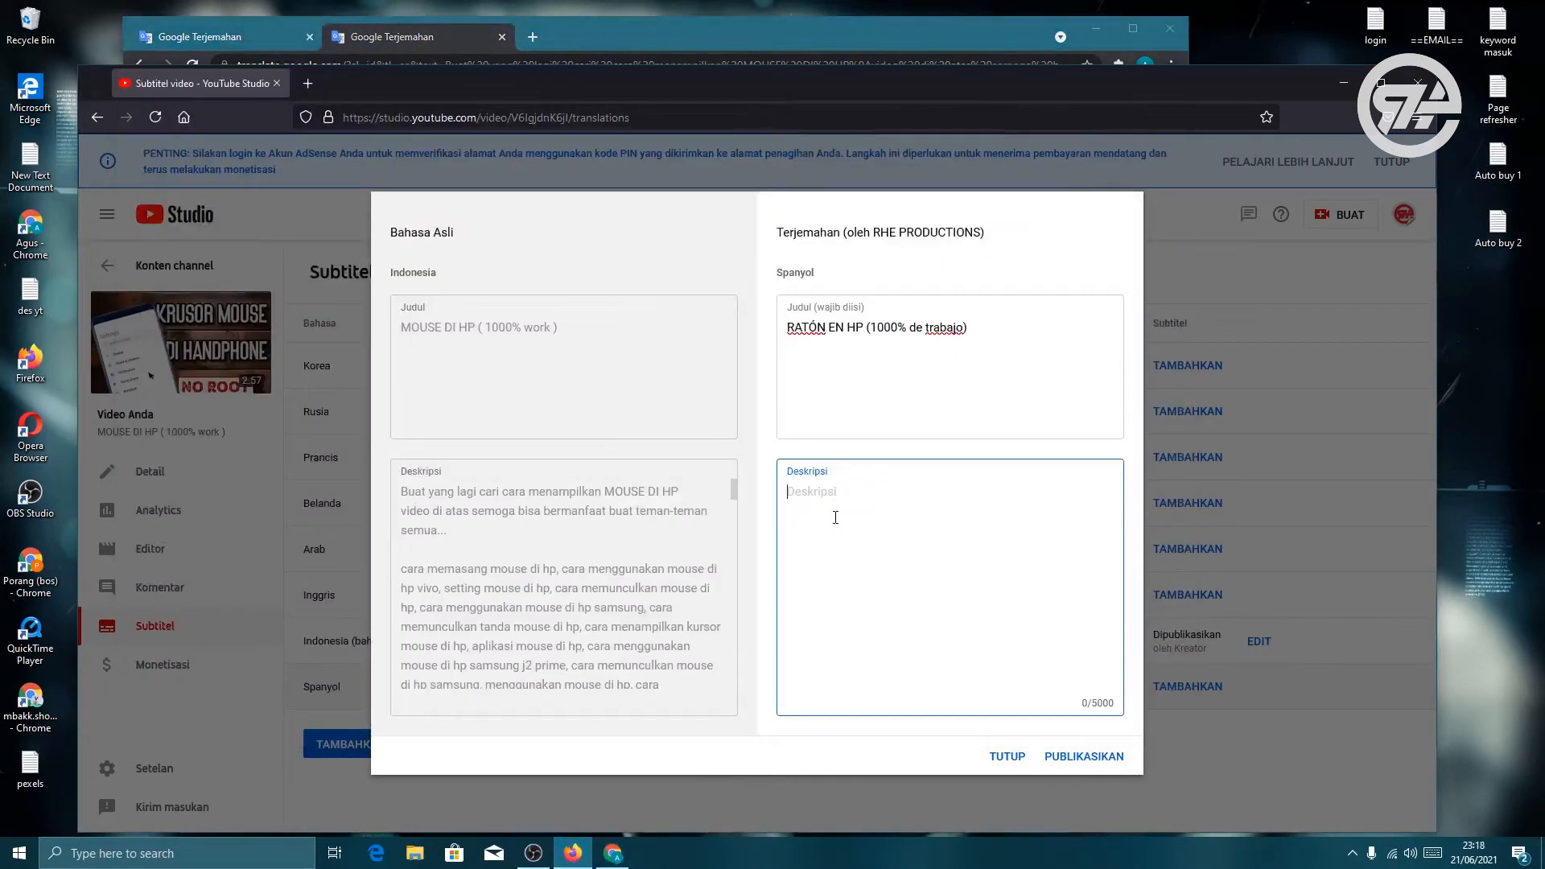
right_click(838, 523)
left_click(872, 638)
scroll(878, 633, "up", 5)
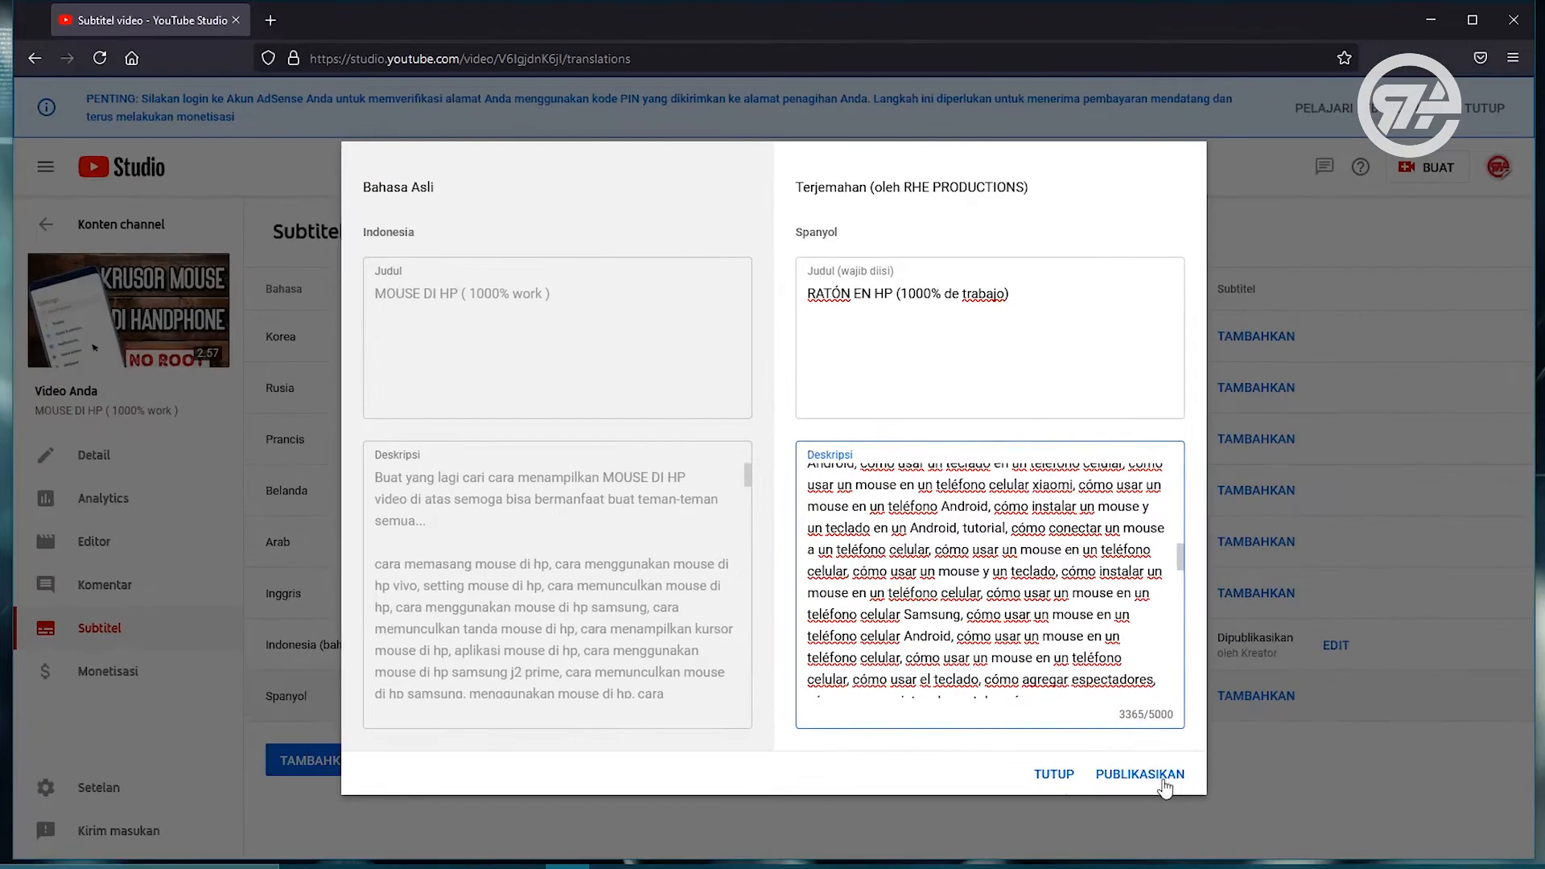
left_click(1162, 785)
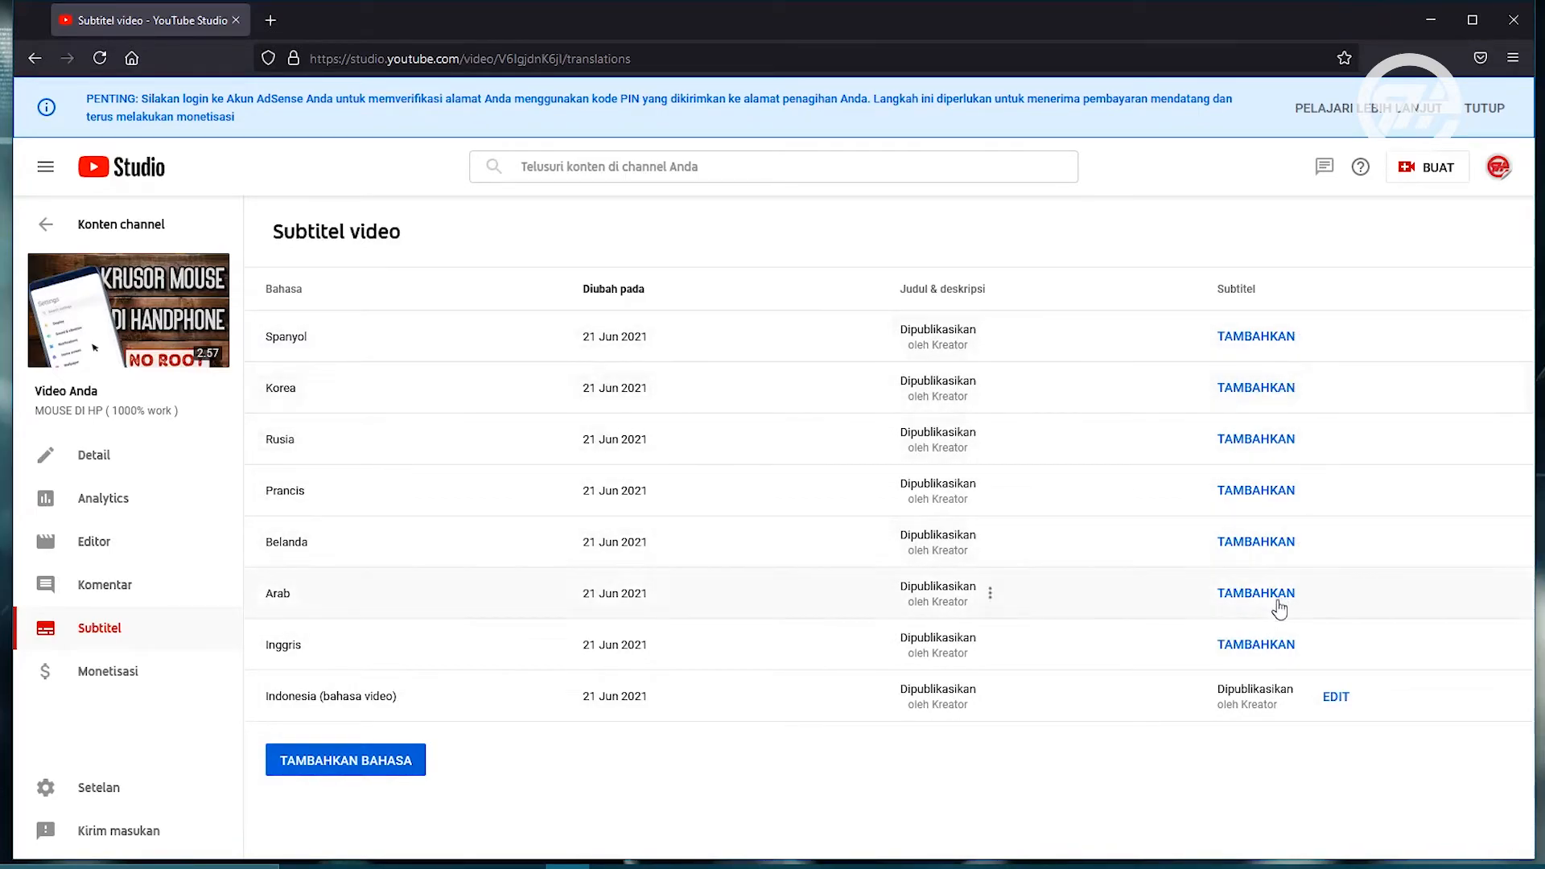
Add English subtitles to the video by automatically translating the Indonesian ones.
left_click(1277, 649)
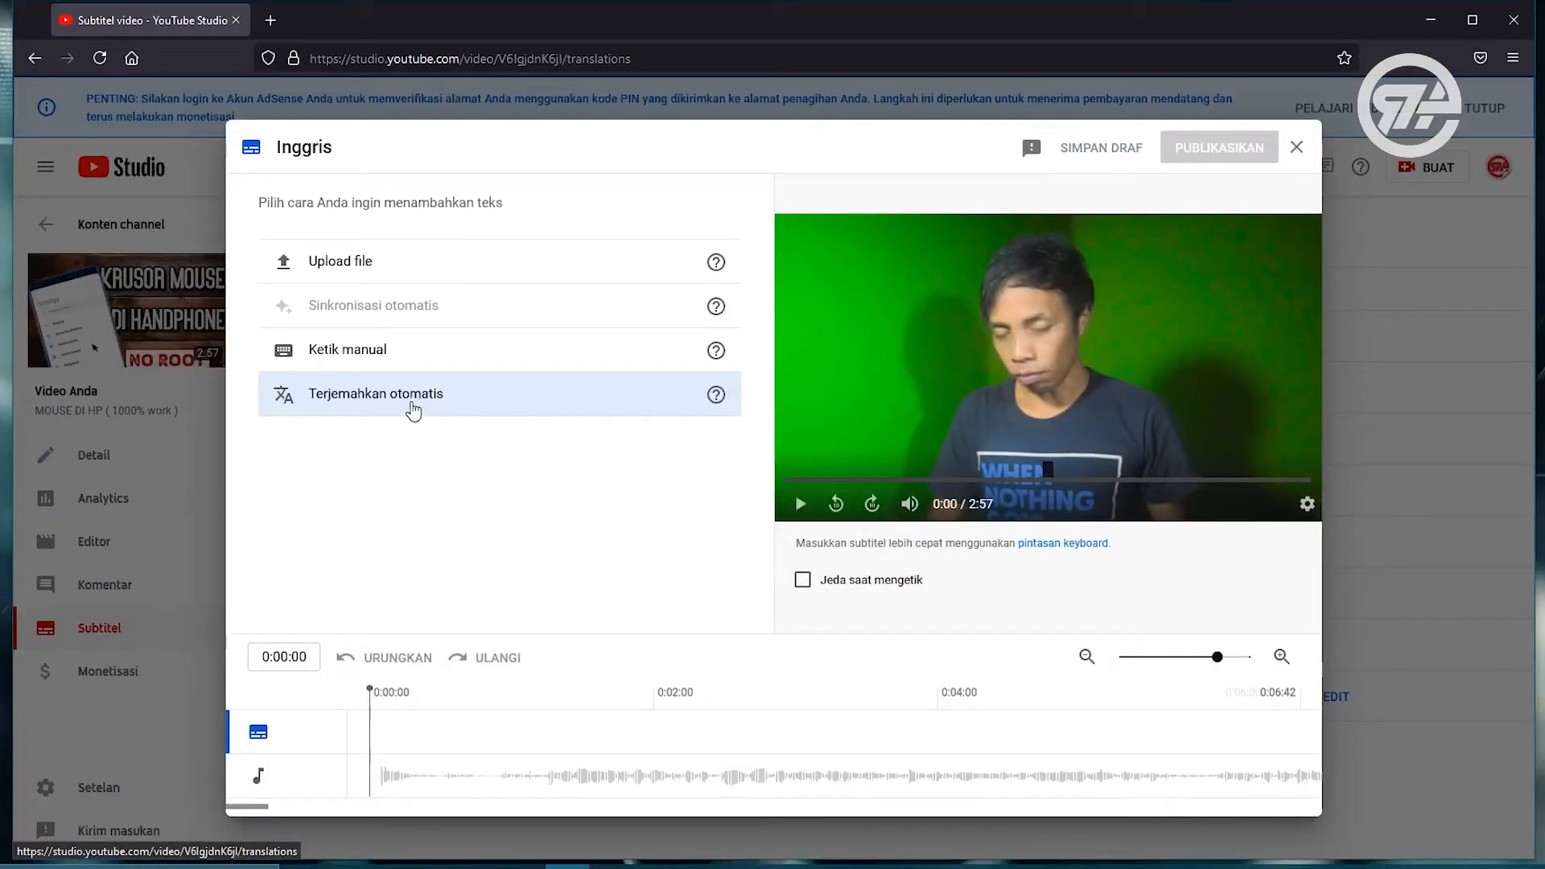
left_click(415, 411)
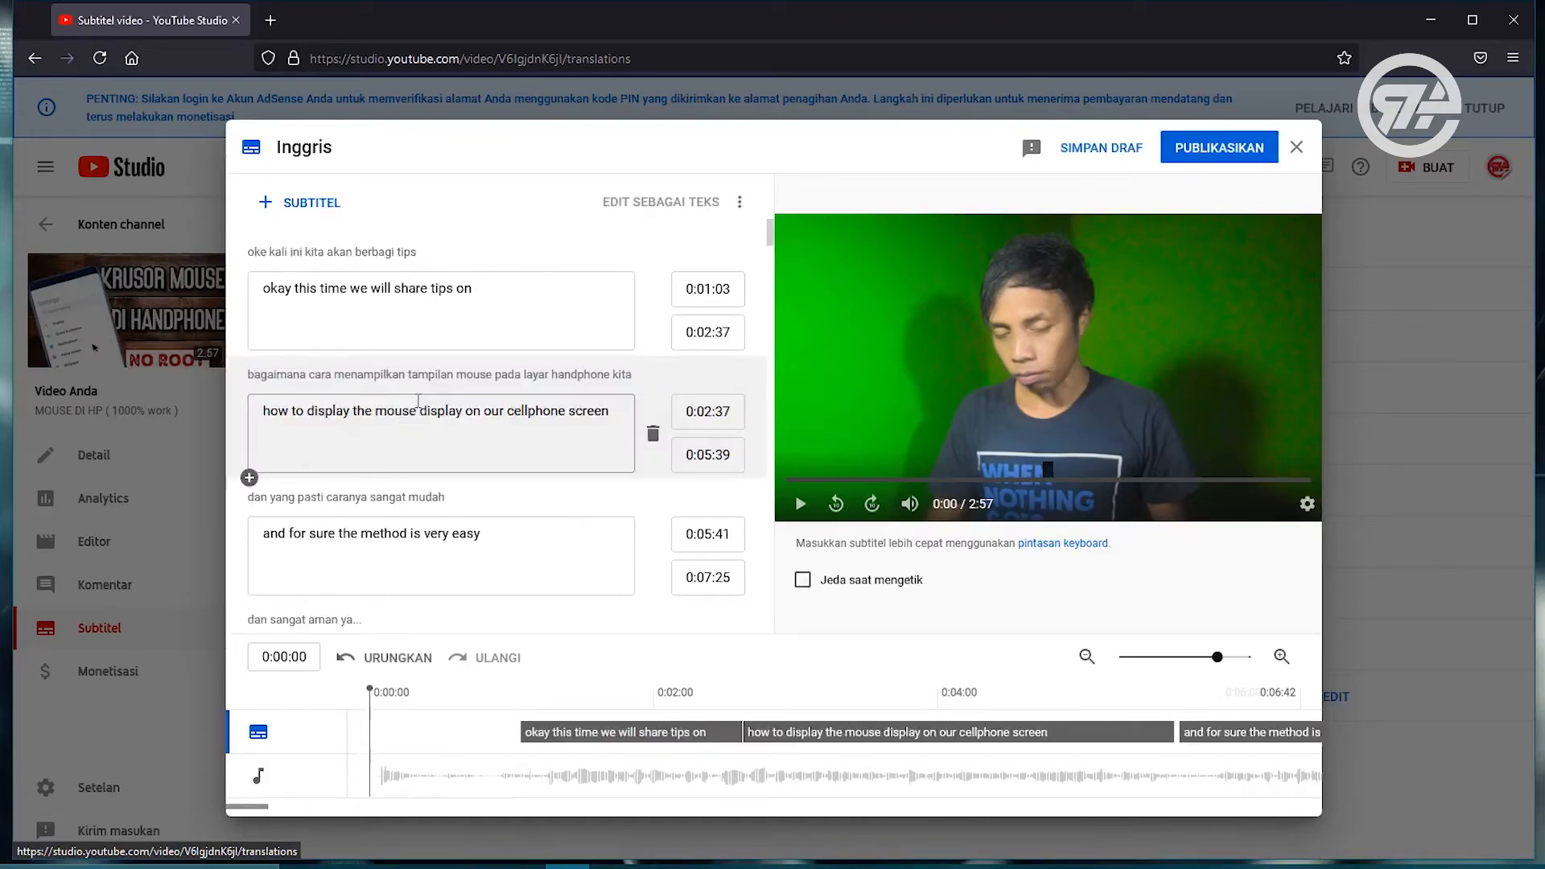
left_click(408, 690)
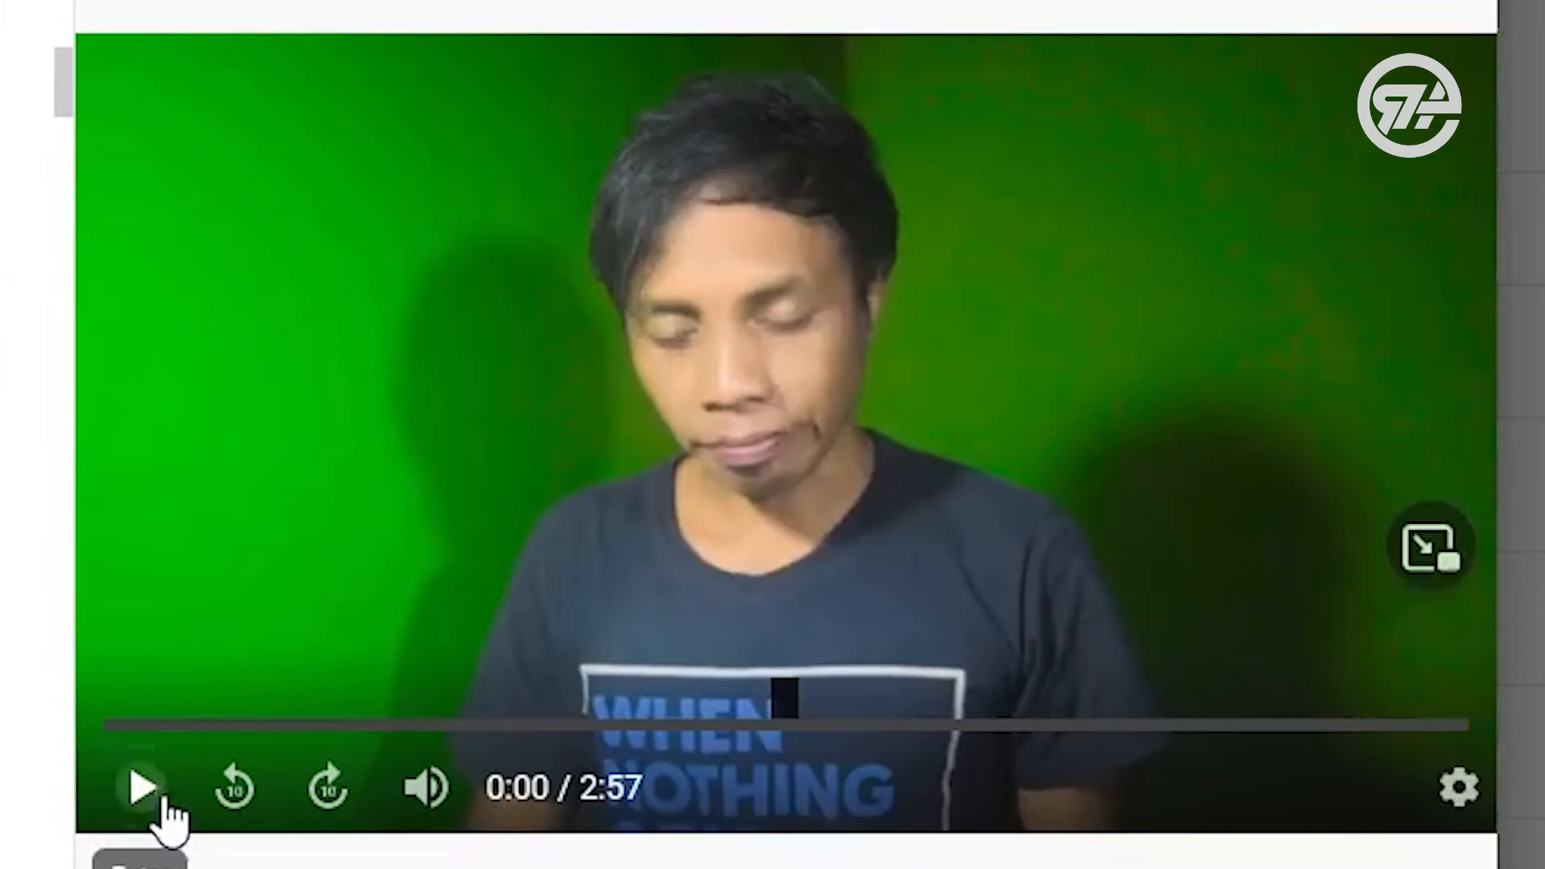
Preview the first seconds of the video with the English subtitles and publish them.
left_click(804, 509)
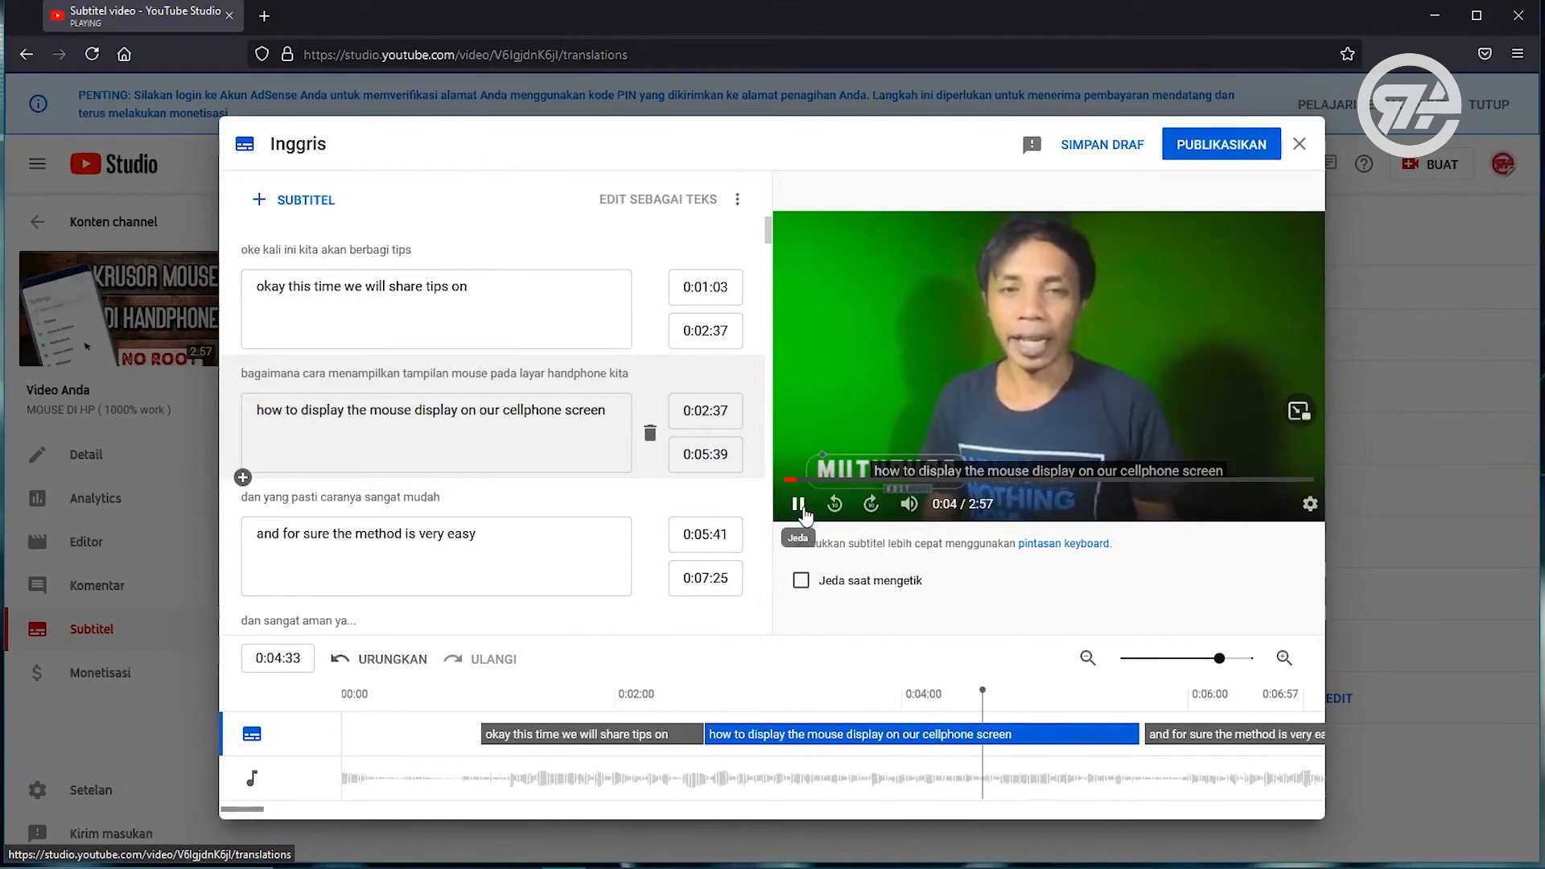
left_click(799, 505)
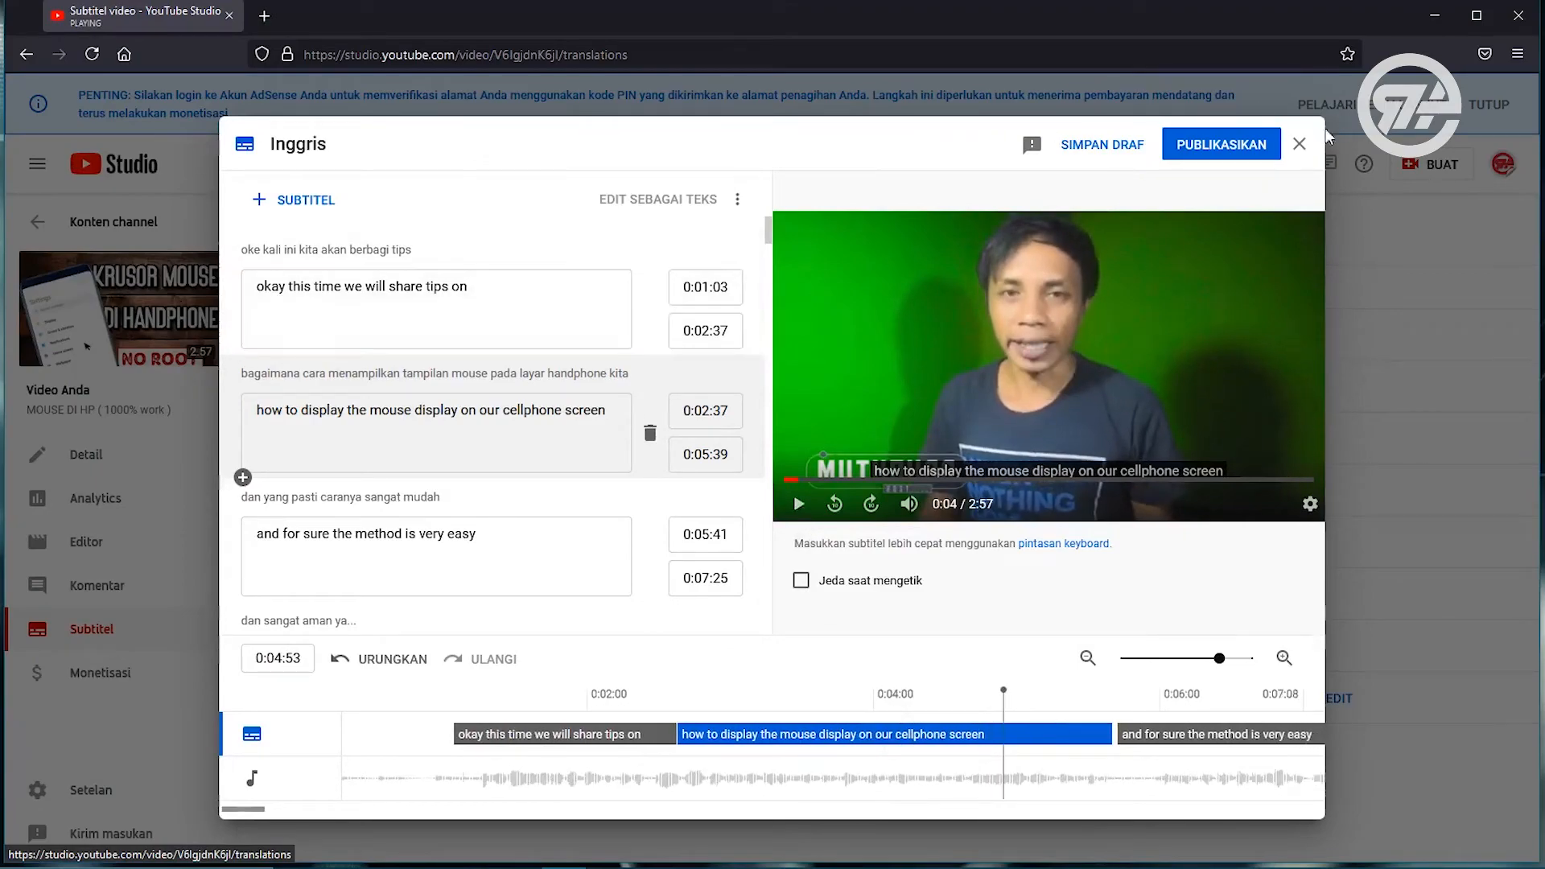
left_click(1260, 152)
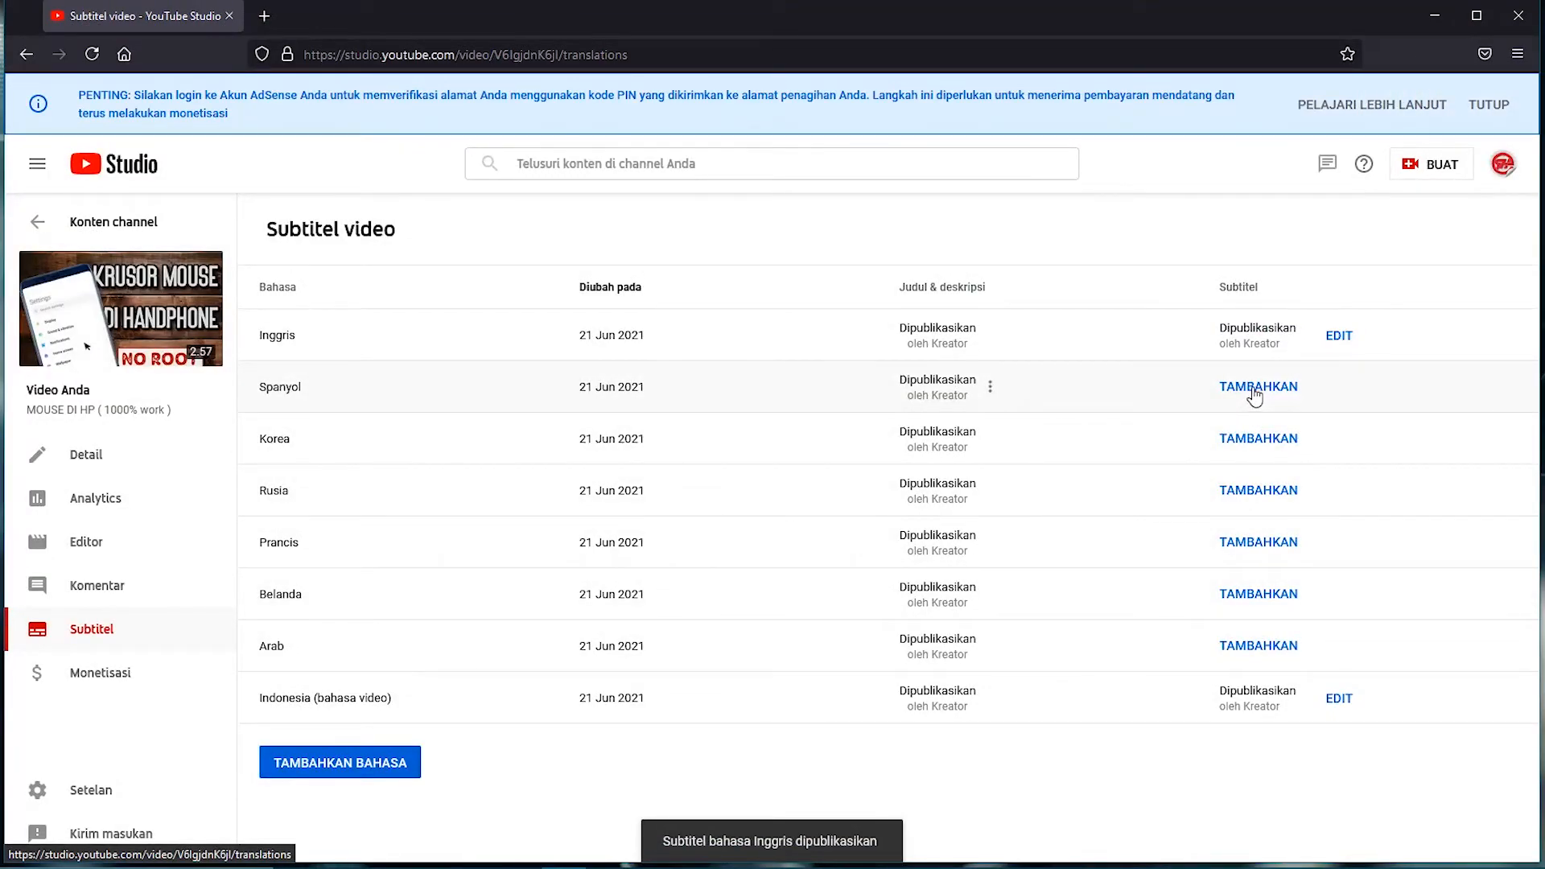
Add automatically translated Spanish subtitles and publish them.
left_click(1256, 388)
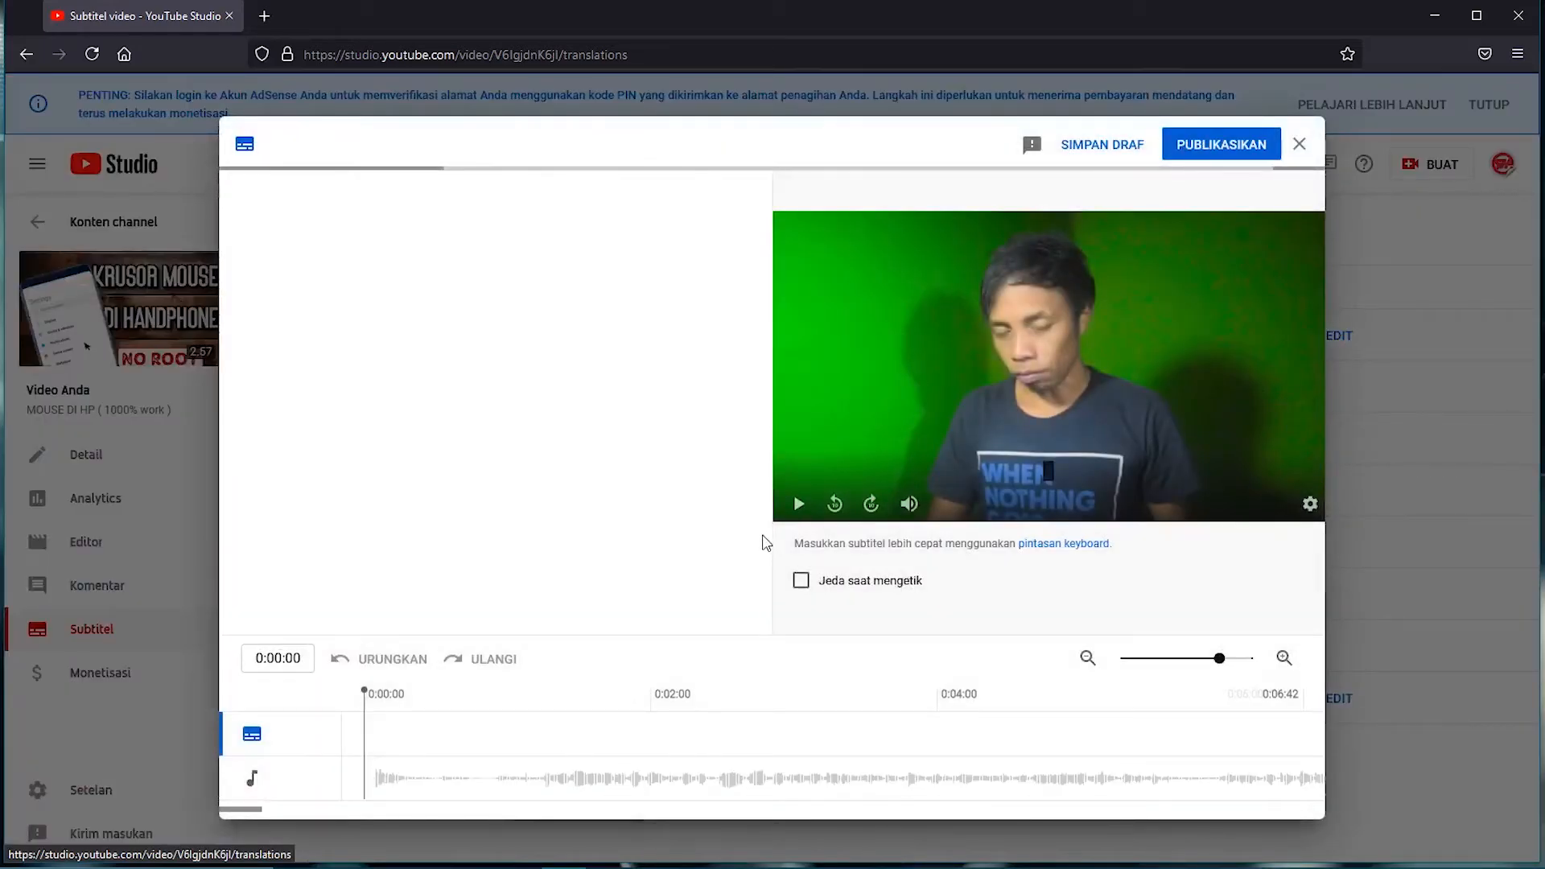
left_click(403, 413)
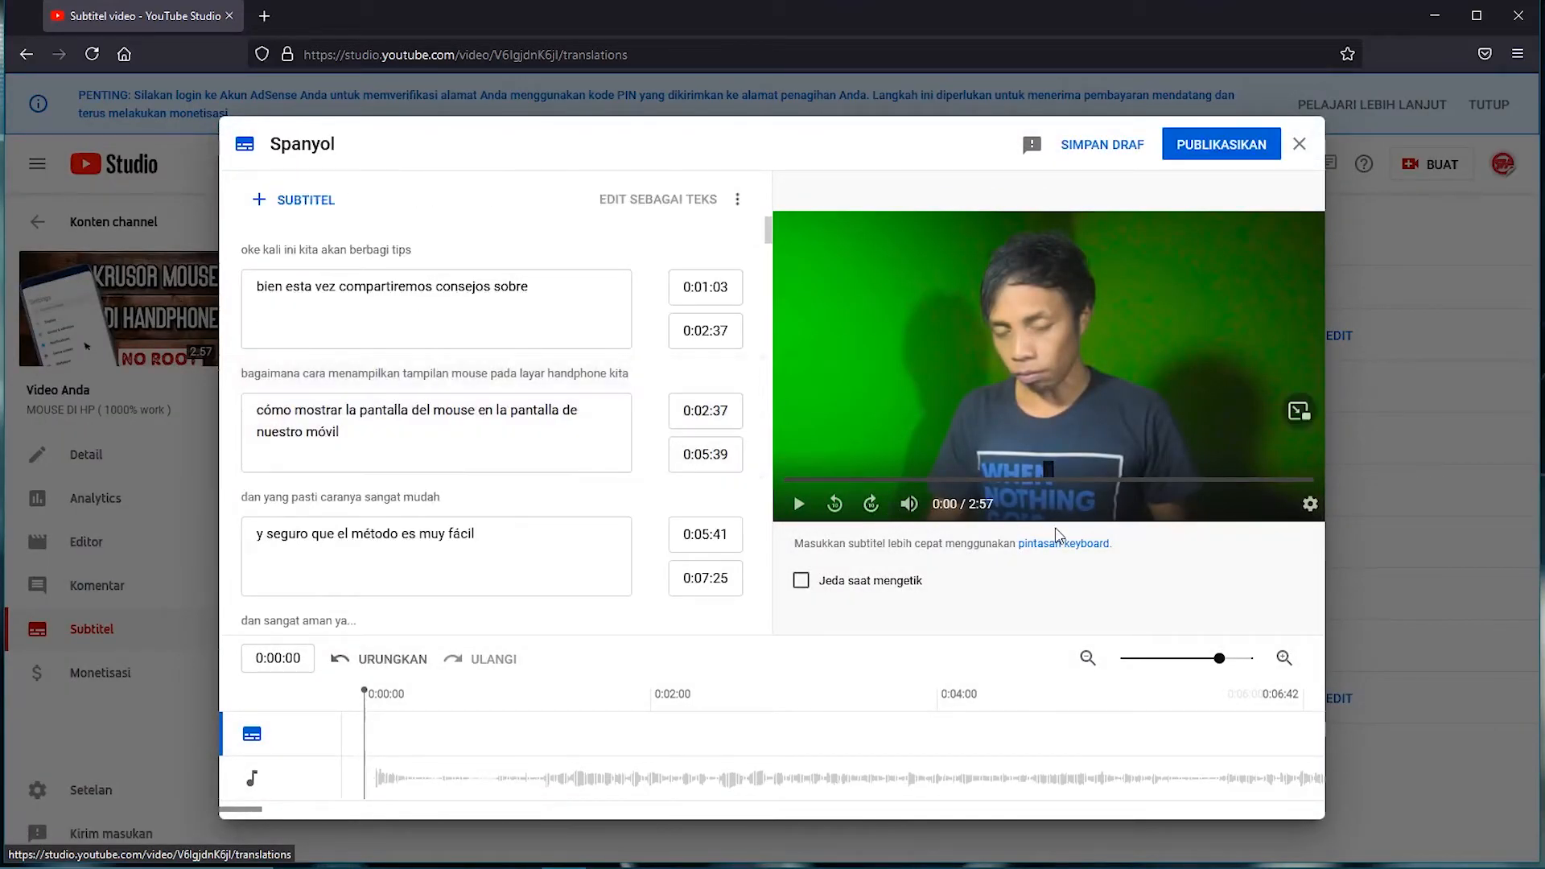
left_click(1222, 155)
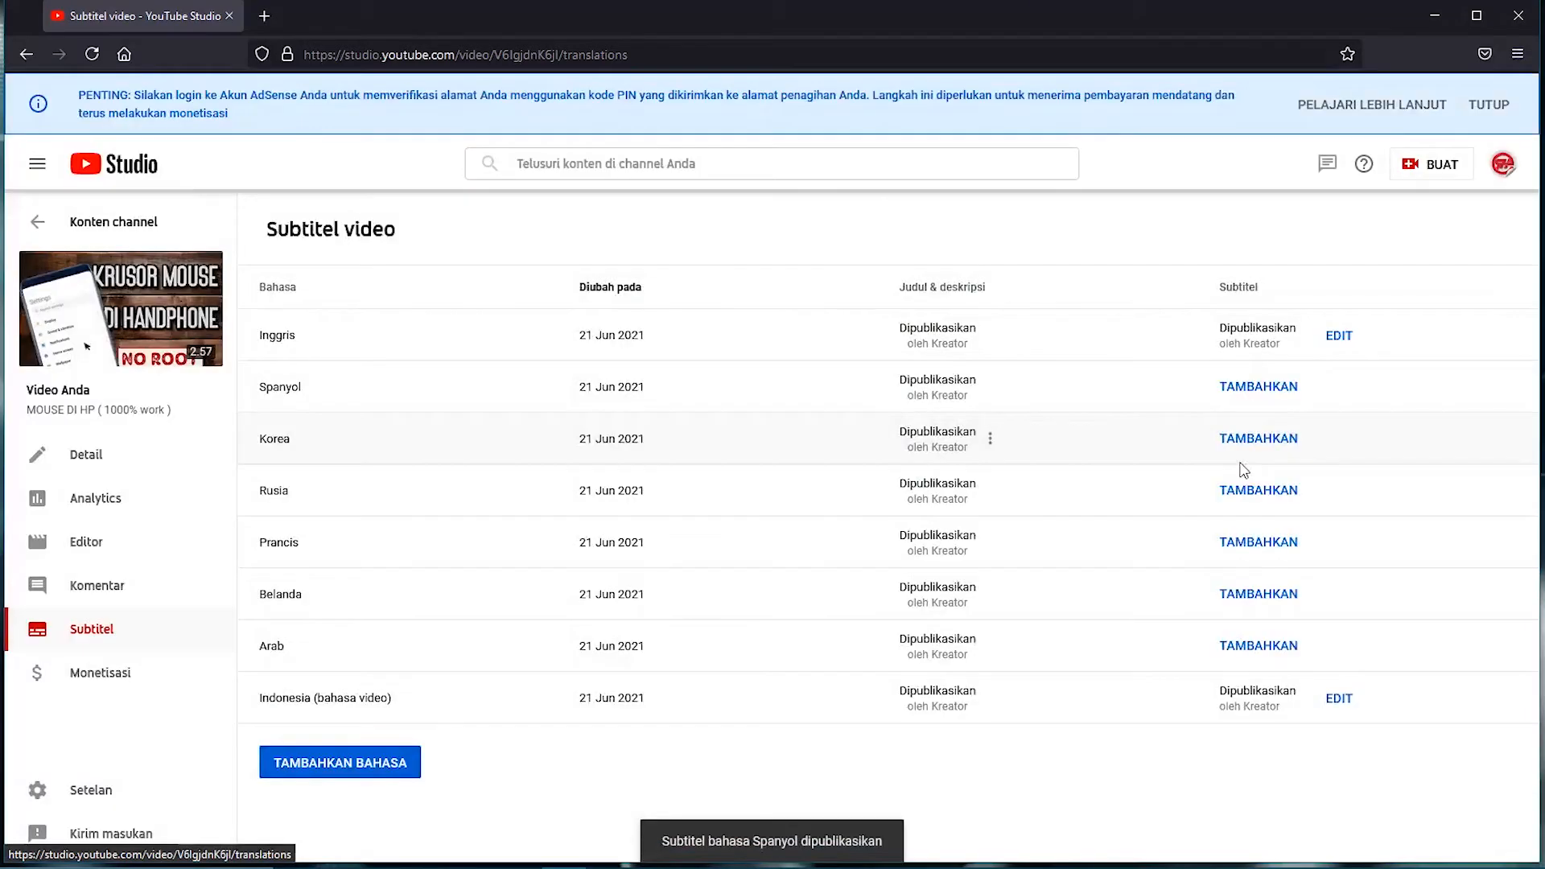
Add and publish automatically translated subtitles for Korean, Russian, French and Dutch.
left_click(1256, 439)
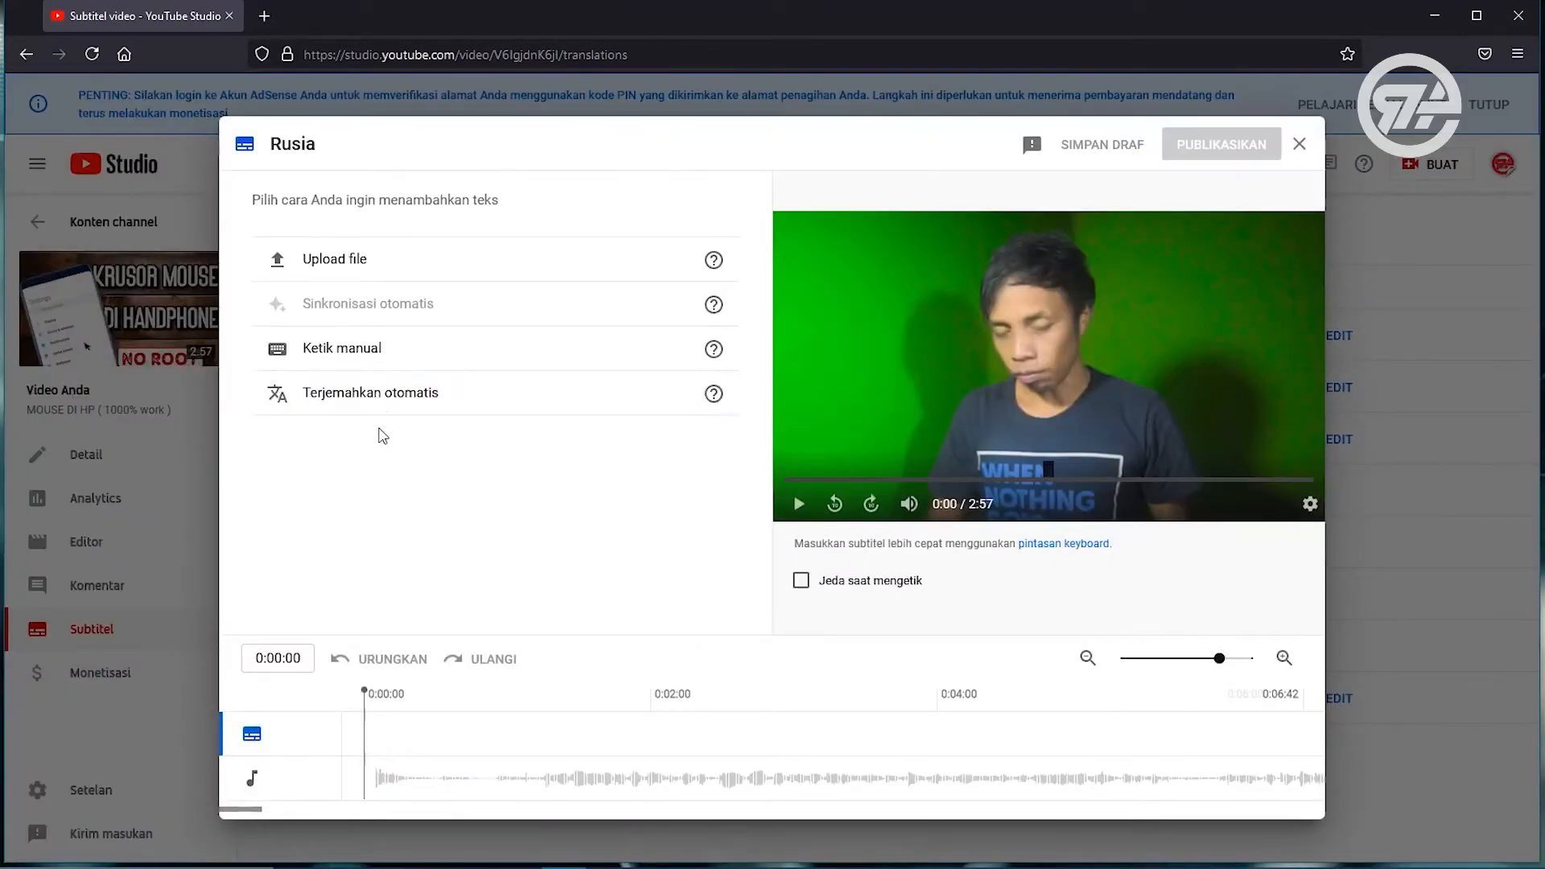
left_click(386, 397)
left_click(1252, 596)
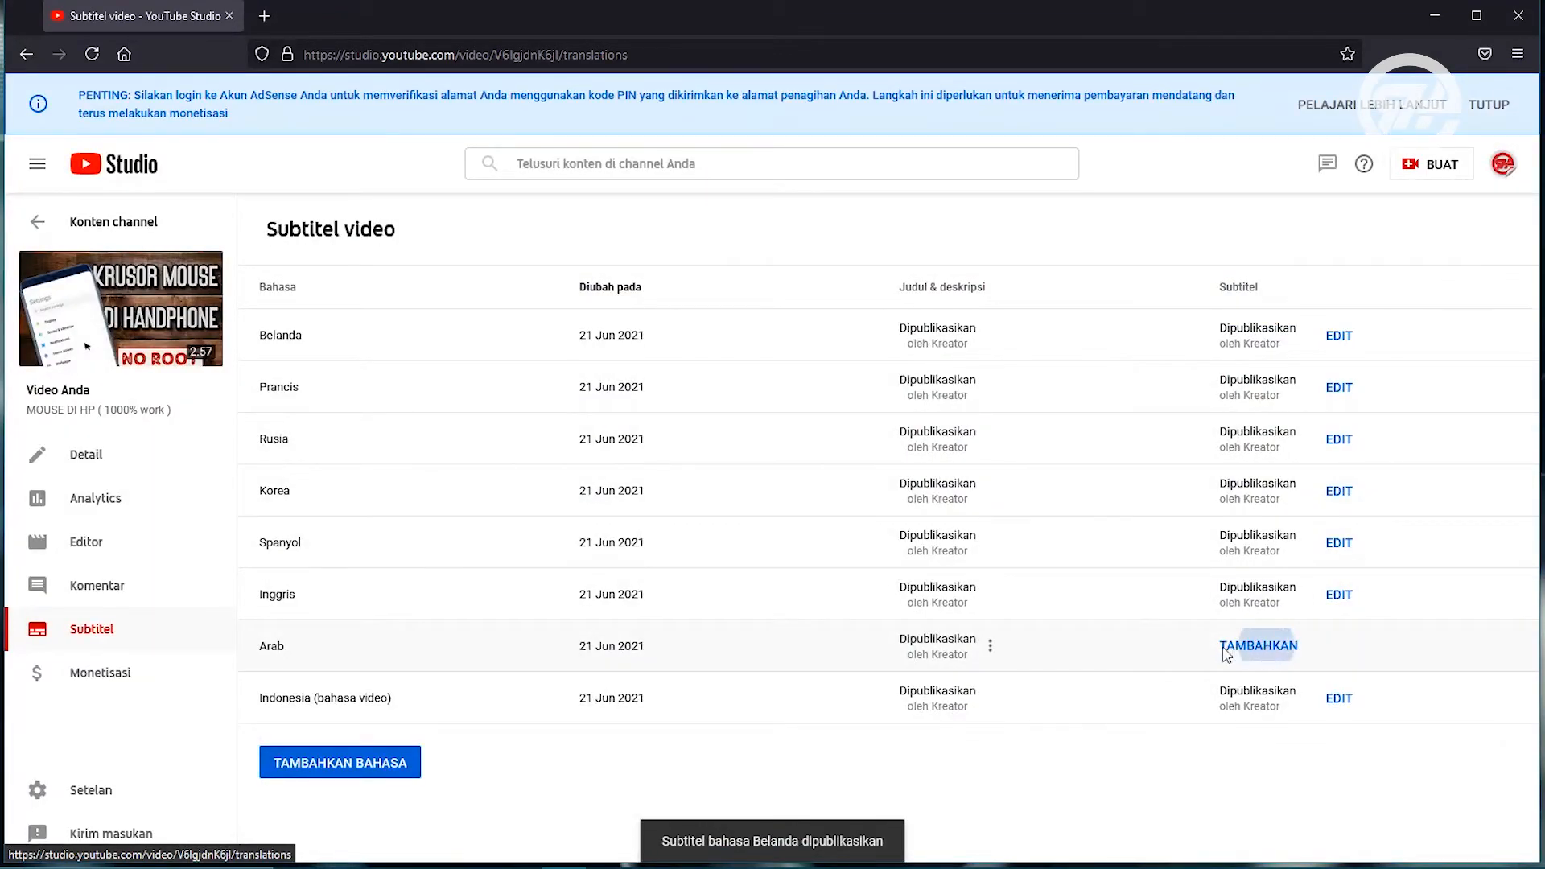
Add automatically translated Arabic subtitles and publish them.
left_click(1255, 646)
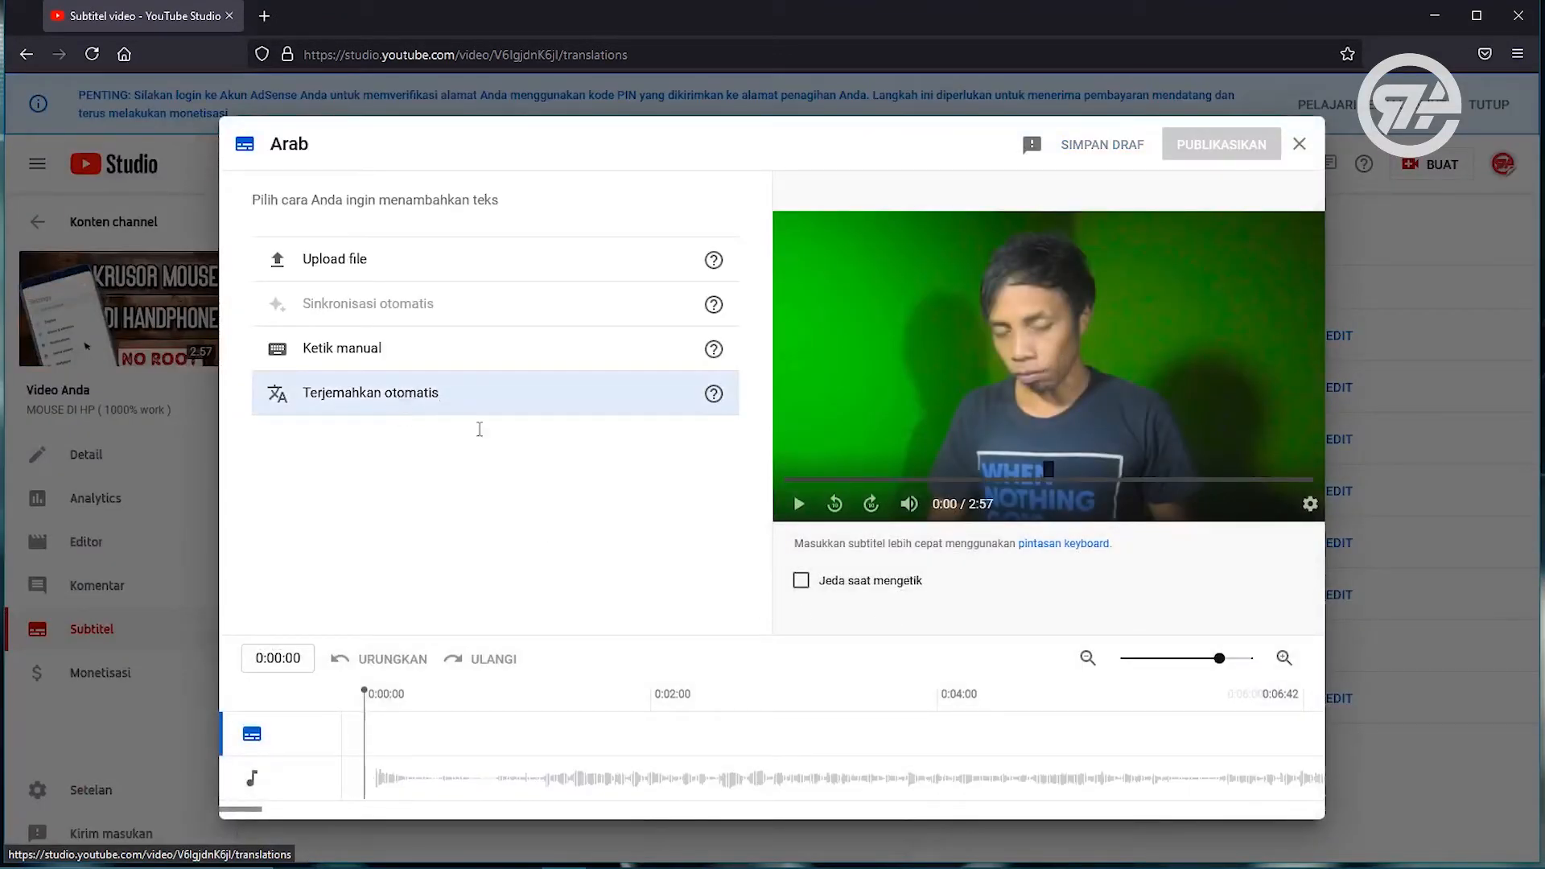
left_click(455, 412)
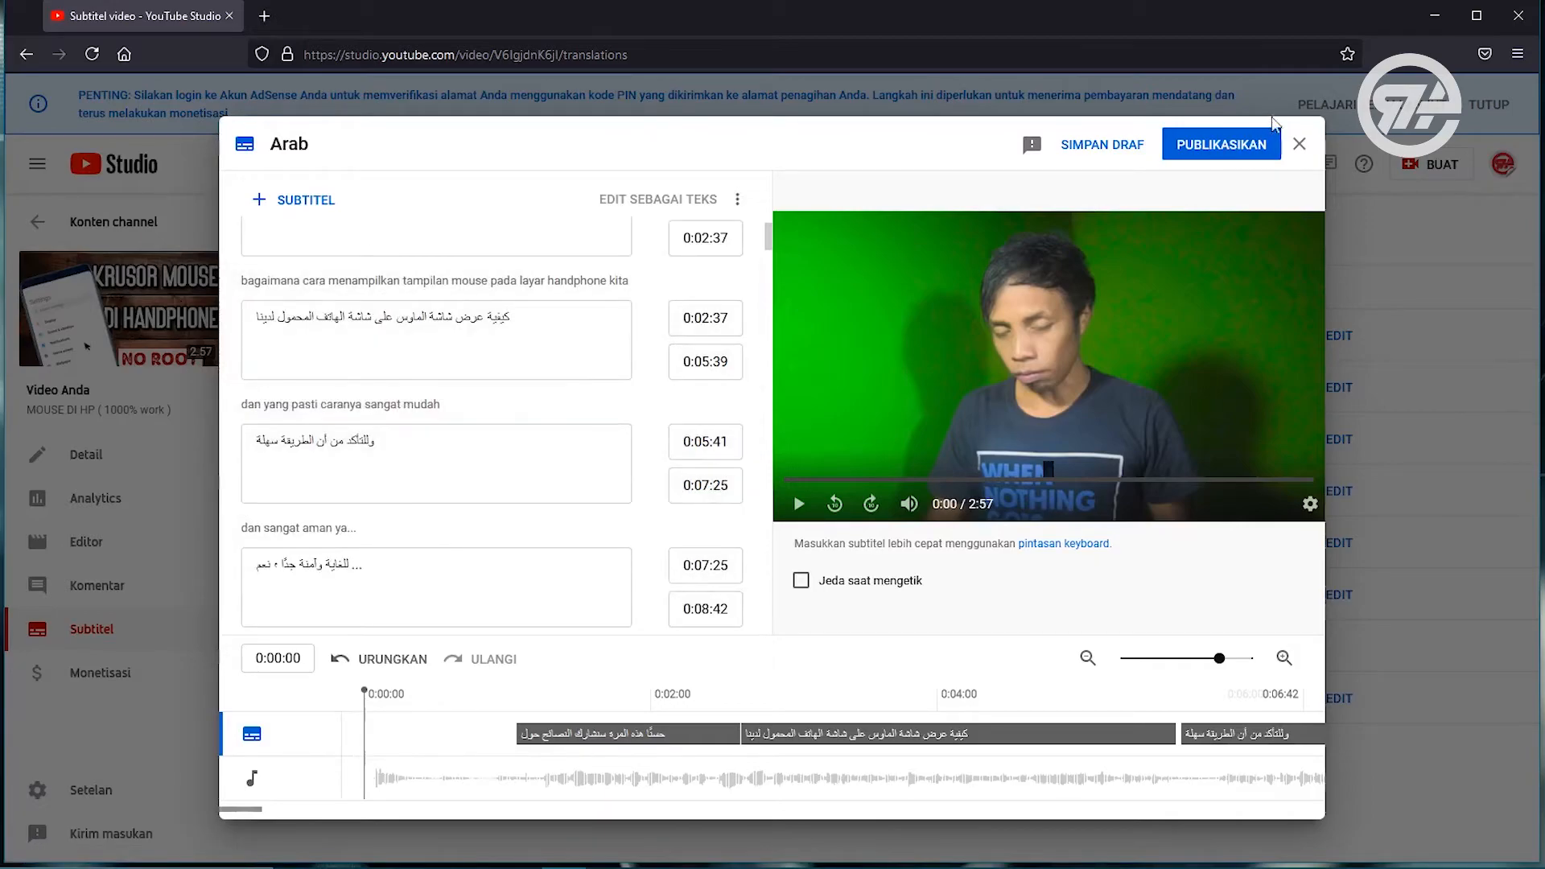
left_click(1226, 147)
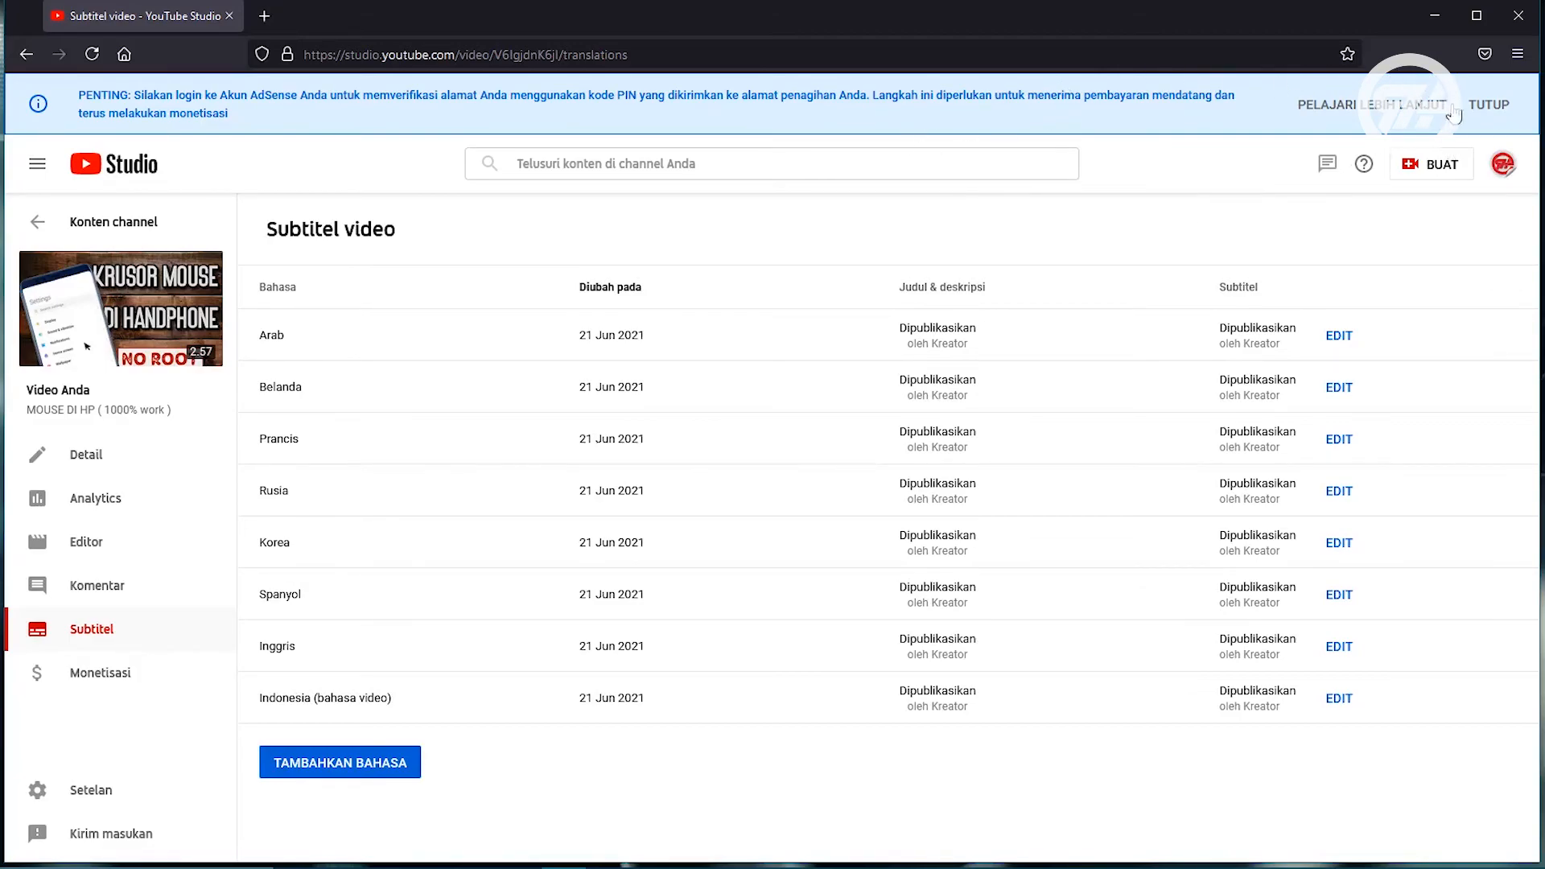
Return to the video's details and set its visibility to Publik.
left_click(27, 54)
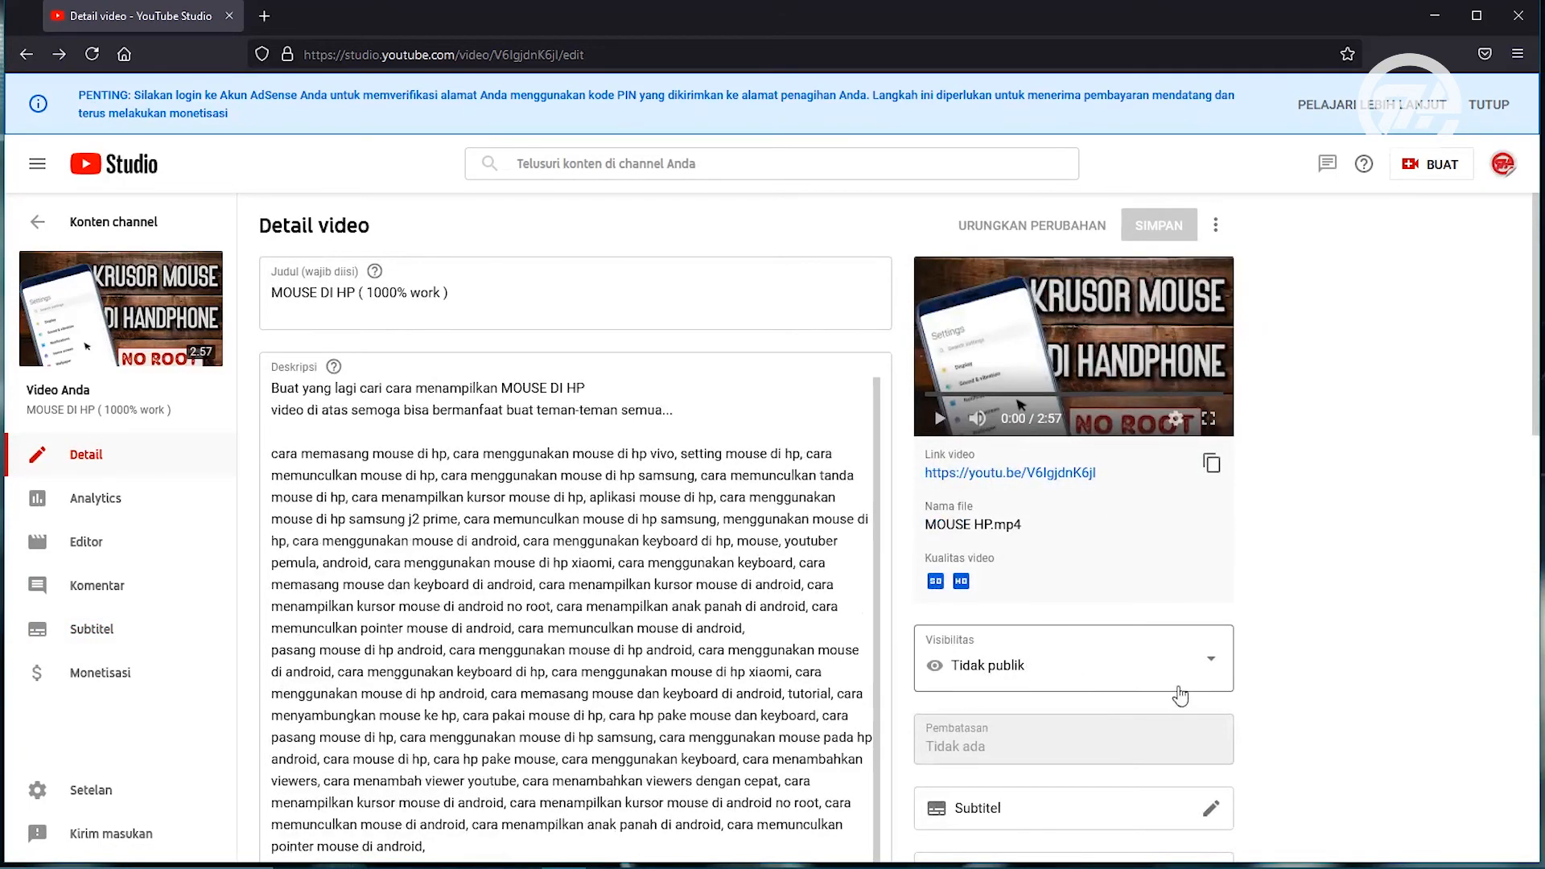
left_click(1213, 676)
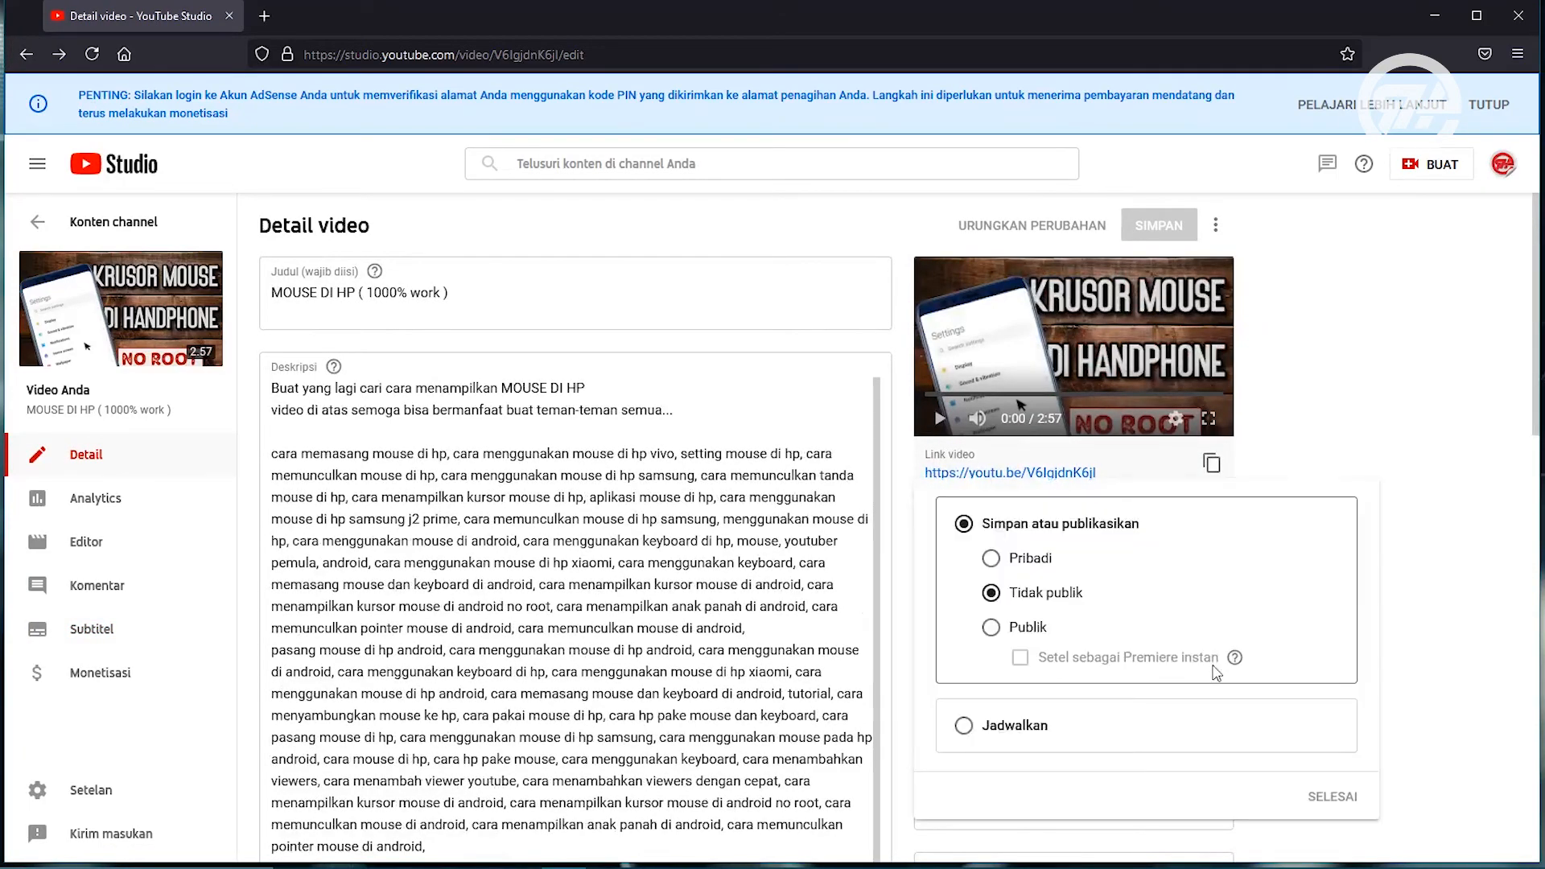
left_click(997, 632)
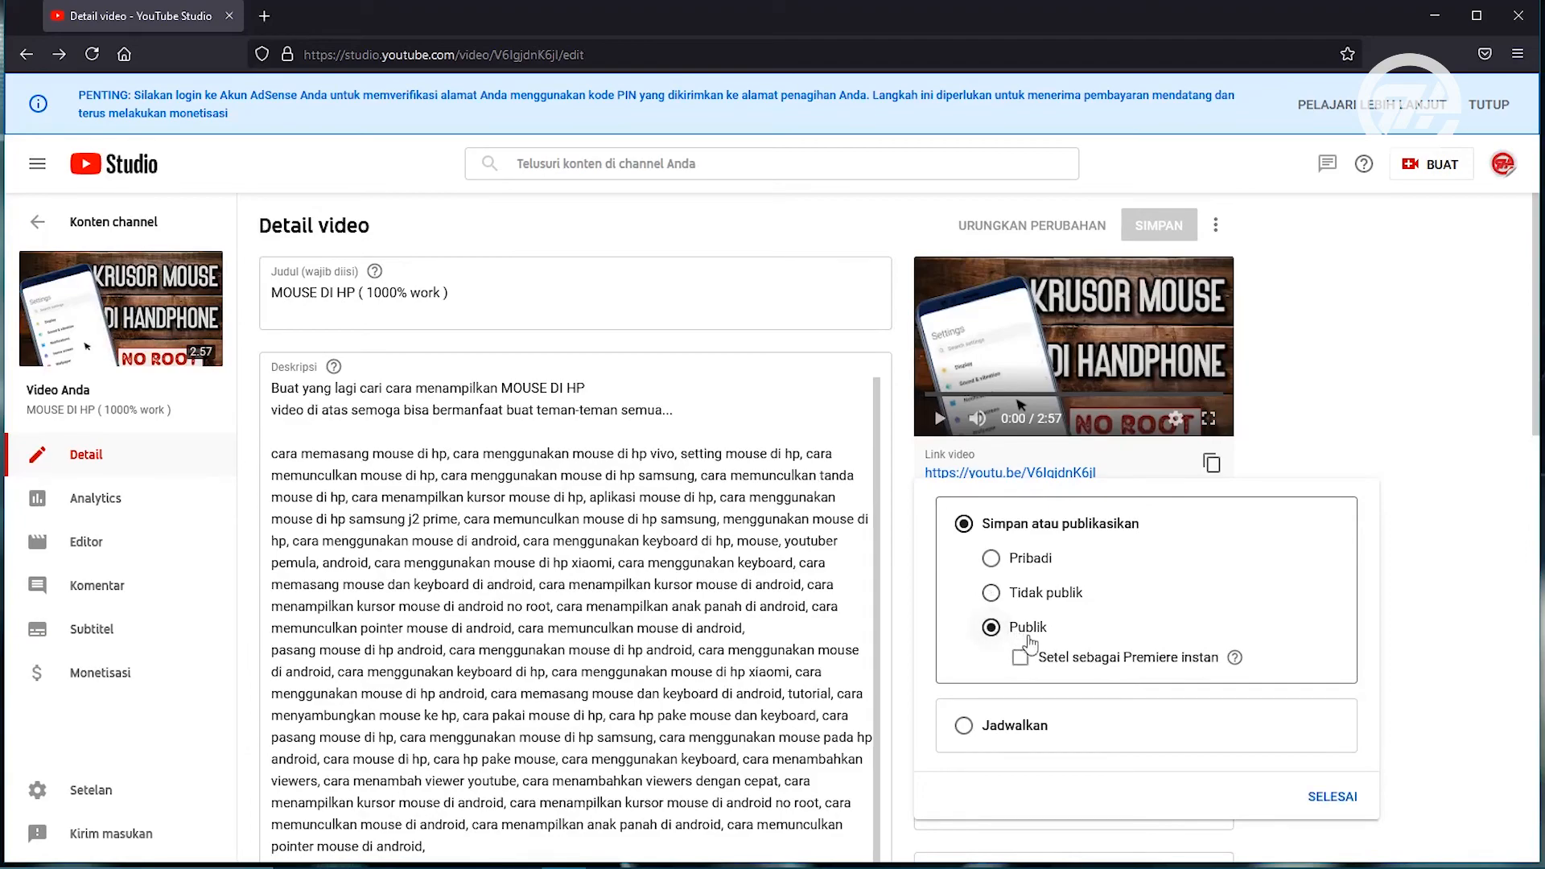
left_click(1334, 799)
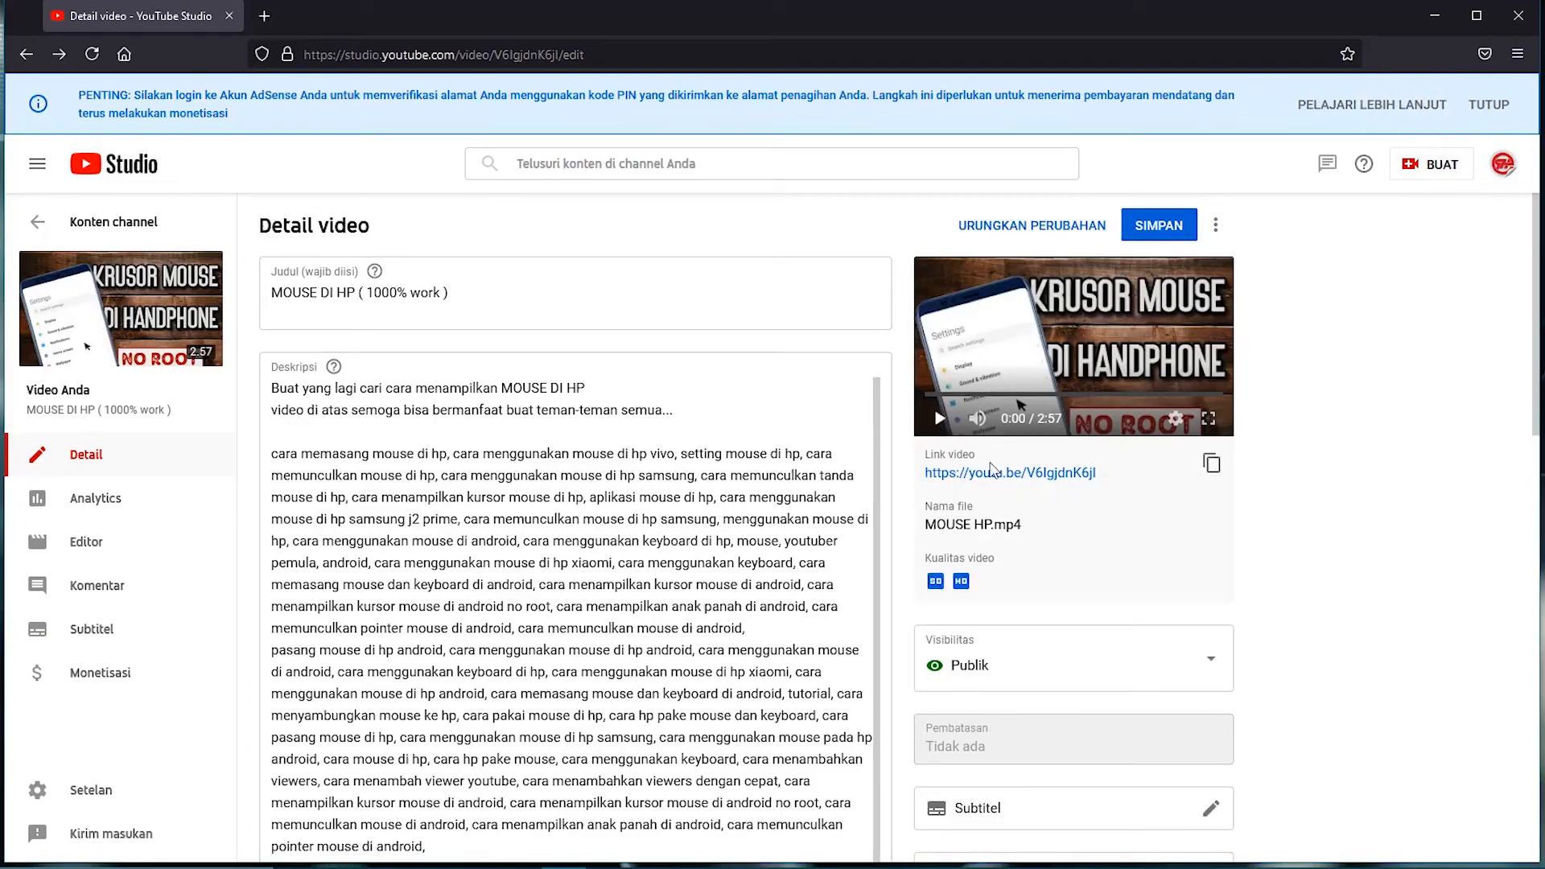